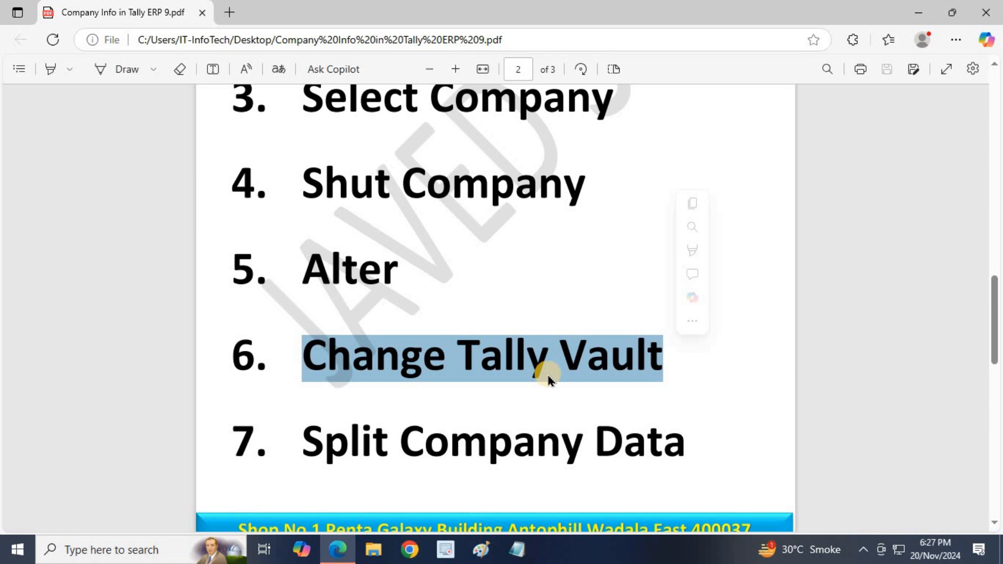
# - Scroll down the PDF and highlight the Split Company Data, Backup and Restore topics
pyautogui.scroll(-3, 542, 372)
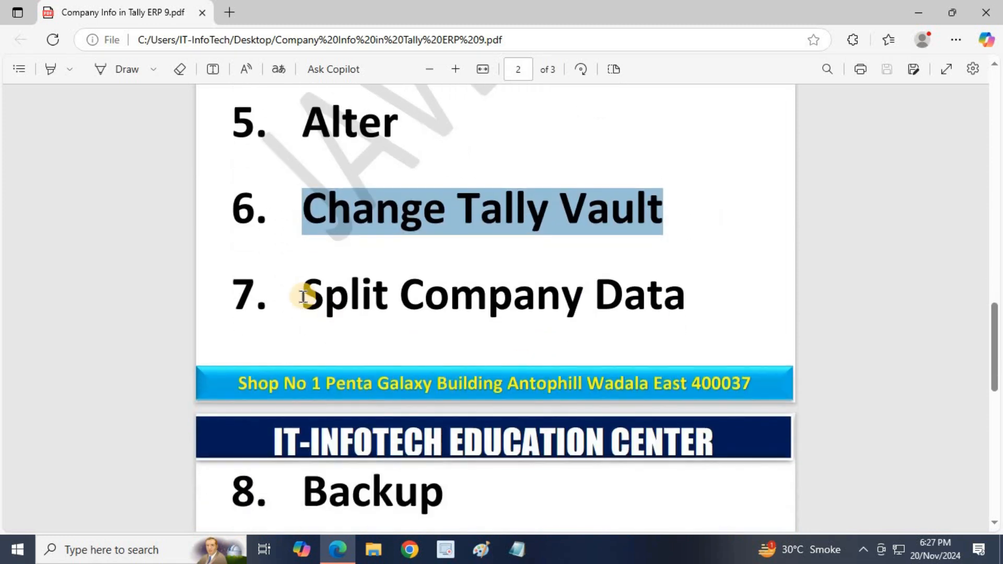
pyautogui.moveTo(305, 293); pyautogui.dragTo(672, 295)
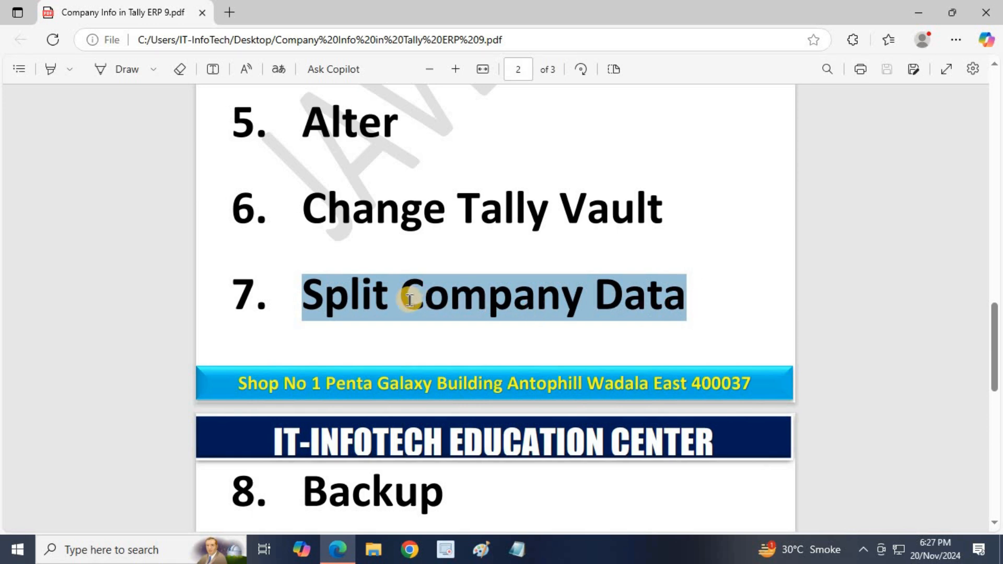
pyautogui.scroll(-3, 410, 302)
pyautogui.moveTo(304, 345); pyautogui.dragTo(445, 358)
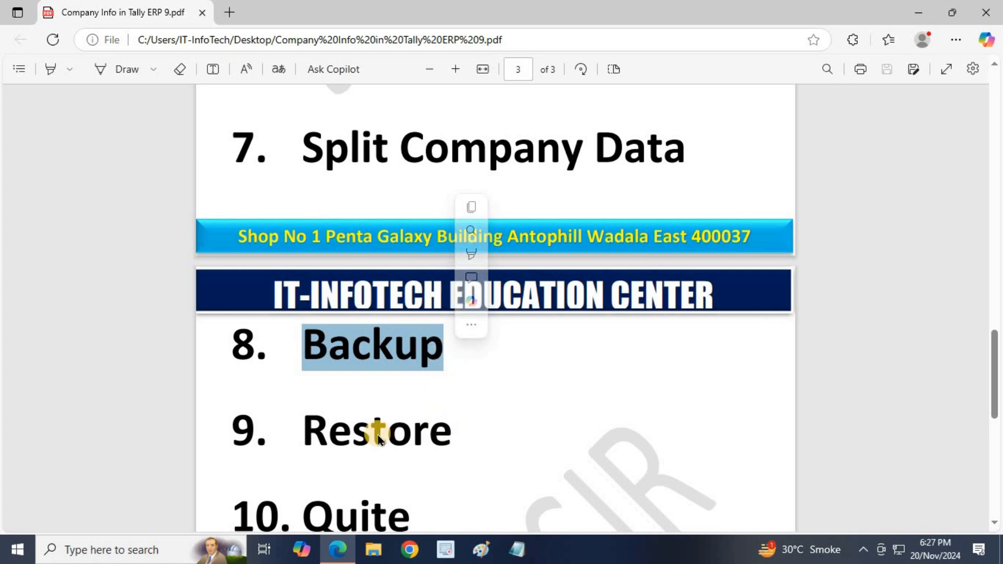
pyautogui.moveTo(304, 424); pyautogui.dragTo(451, 440)
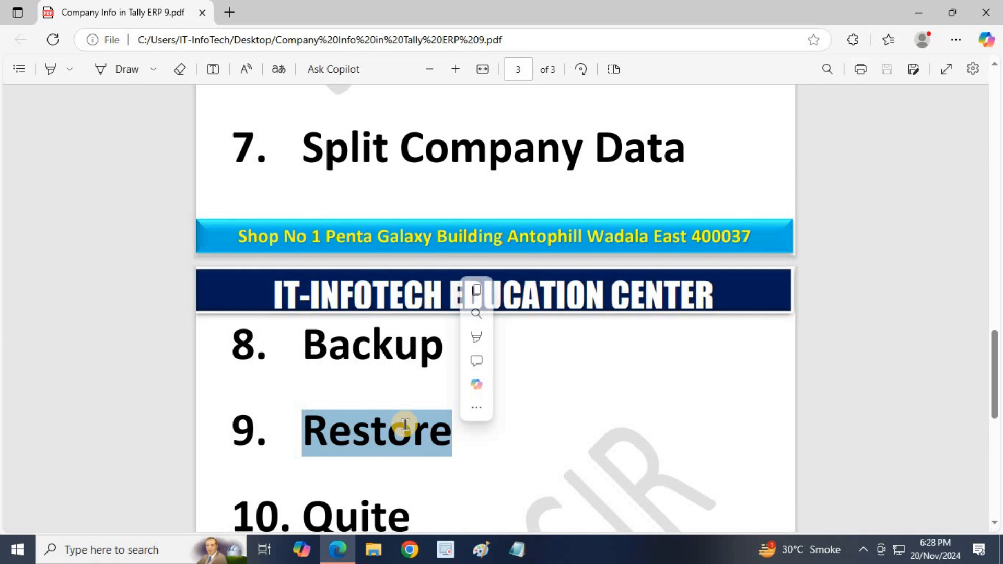
# - Highlight the word Restore again, then scroll back up to PDF page 1
pyautogui.scroll(4, 405, 426)
pyautogui.scroll(5, 406, 425)
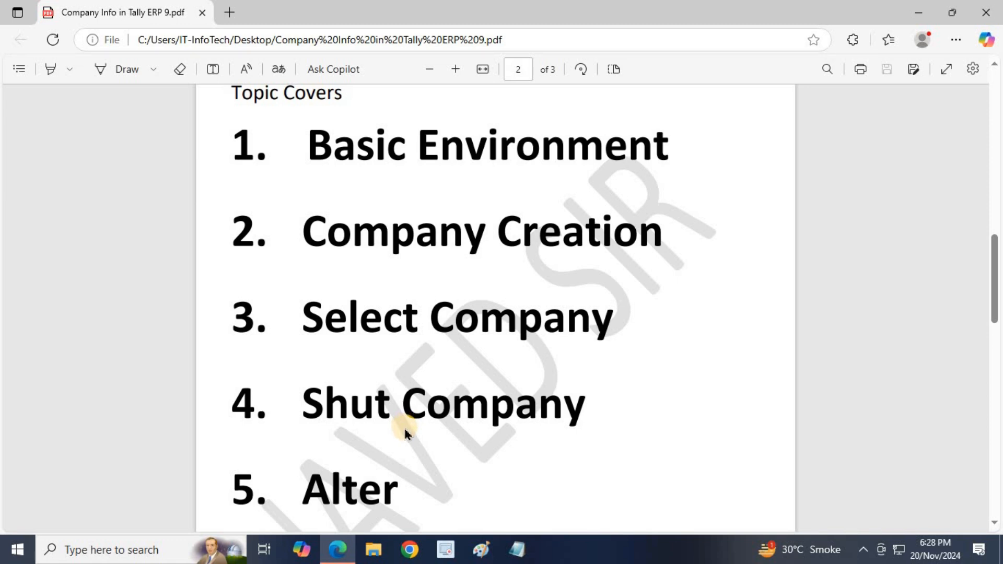
pyautogui.scroll(-1, 405, 431)
pyautogui.scroll(-3, 405, 433)
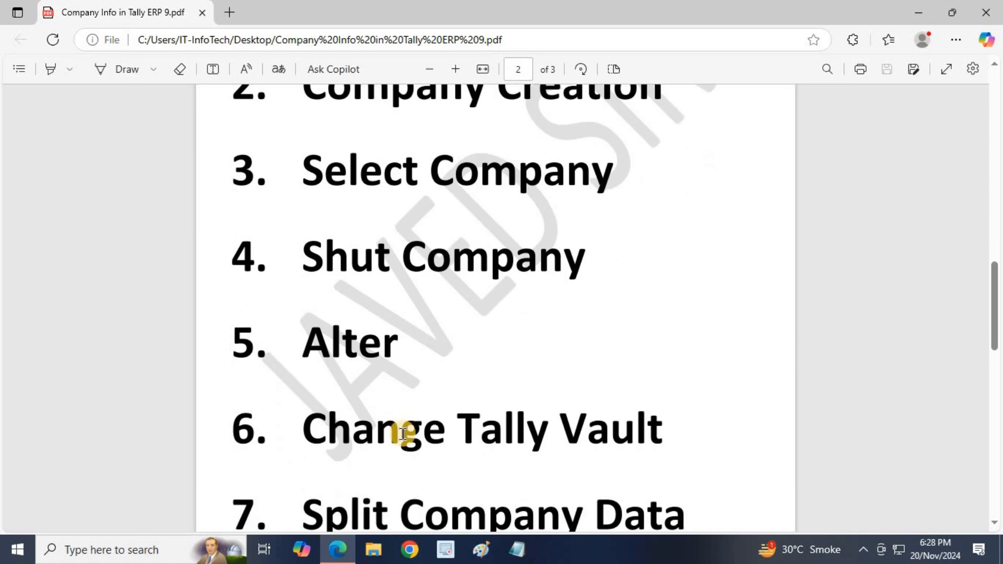
pyautogui.scroll(-3, 402, 437)
pyautogui.doubleClick(403, 440)
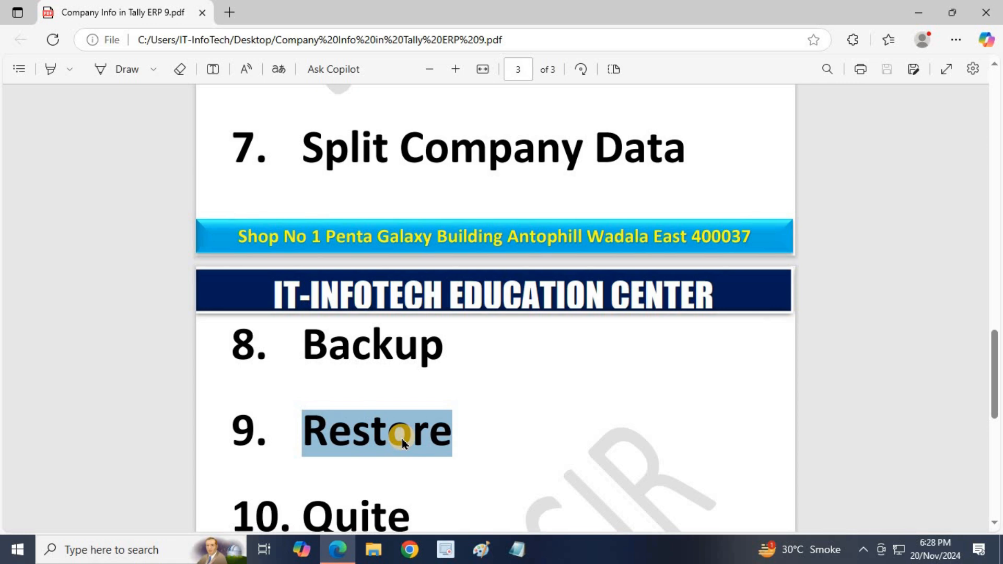
pyautogui.scroll(6, 402, 440)
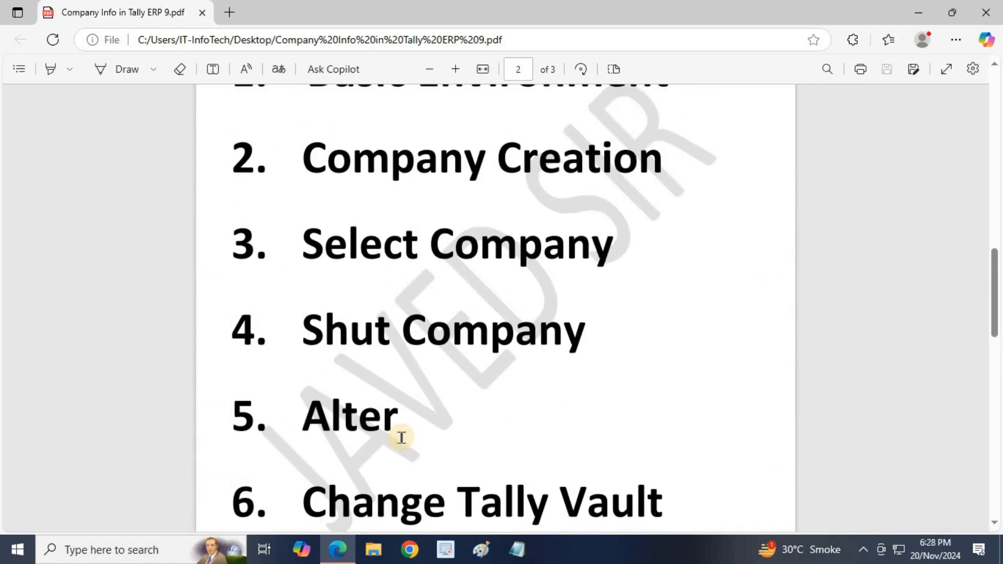
pyautogui.scroll(4, 401, 438)
pyautogui.scroll(4, 402, 438)
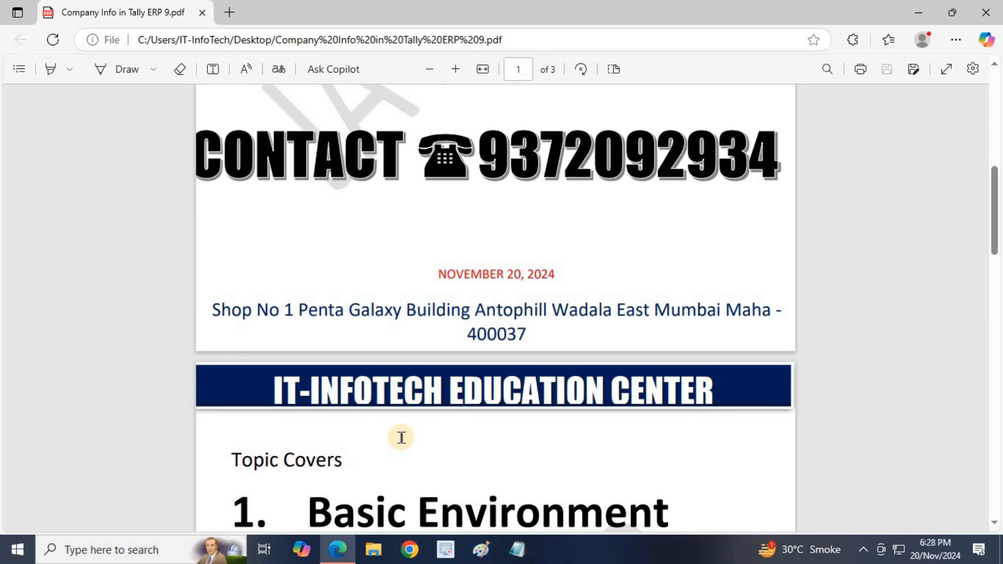
# - Search the Start menu for 'tally' and launch Tally.ERP 9
pyautogui.press('super')
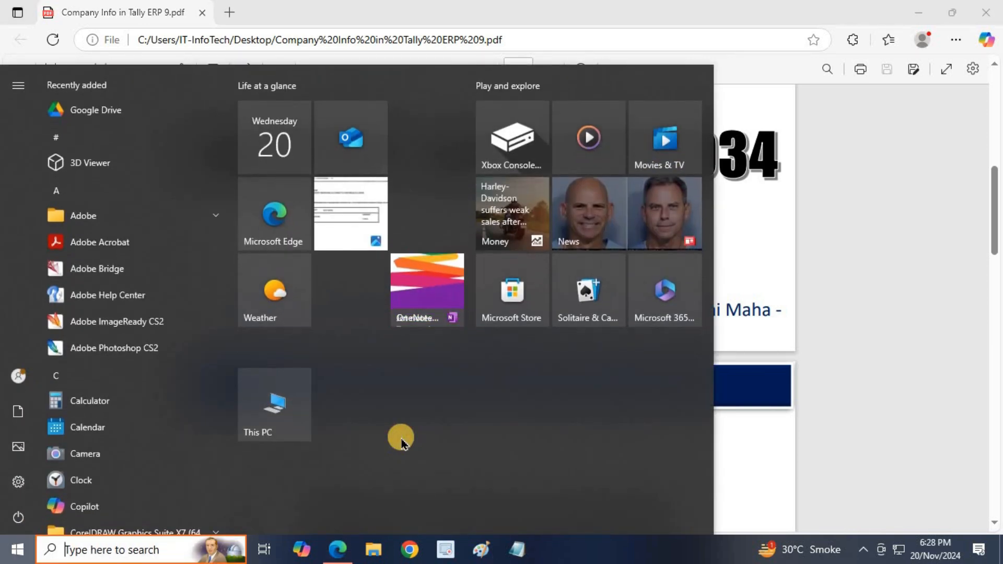
pyautogui.write('tally')
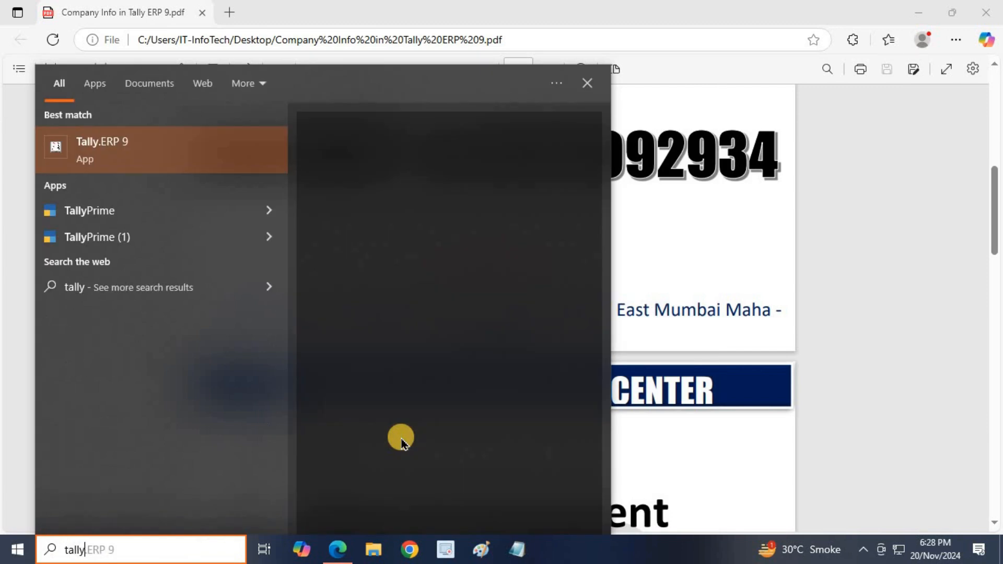
pyautogui.click(189, 158)
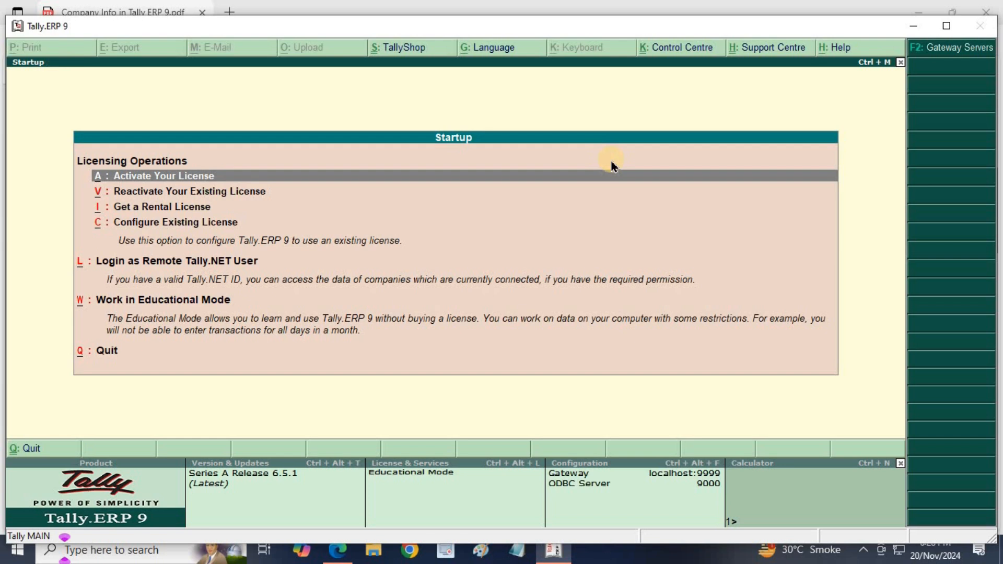
# - Maximize the Tally.ERP 9 window on its Startup screen
pyautogui.click(948, 25)
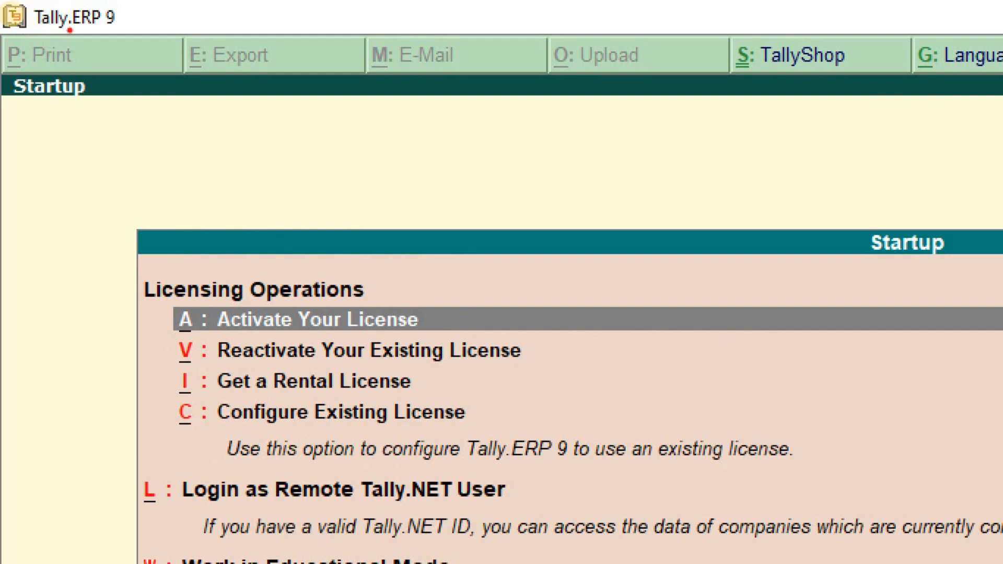
pyautogui.moveTo(37, 32)
pyautogui.mouseDown()
pyautogui.moveTo(122, 36)
pyautogui.moveTo(137, 5)
pyautogui.mouseUp()
pyautogui.moveTo(57, 2)
pyautogui.mouseDown()
pyautogui.moveTo(32, 3)
pyautogui.moveTo(22, 21)
pyautogui.moveTo(32, 33)
pyautogui.mouseUp()
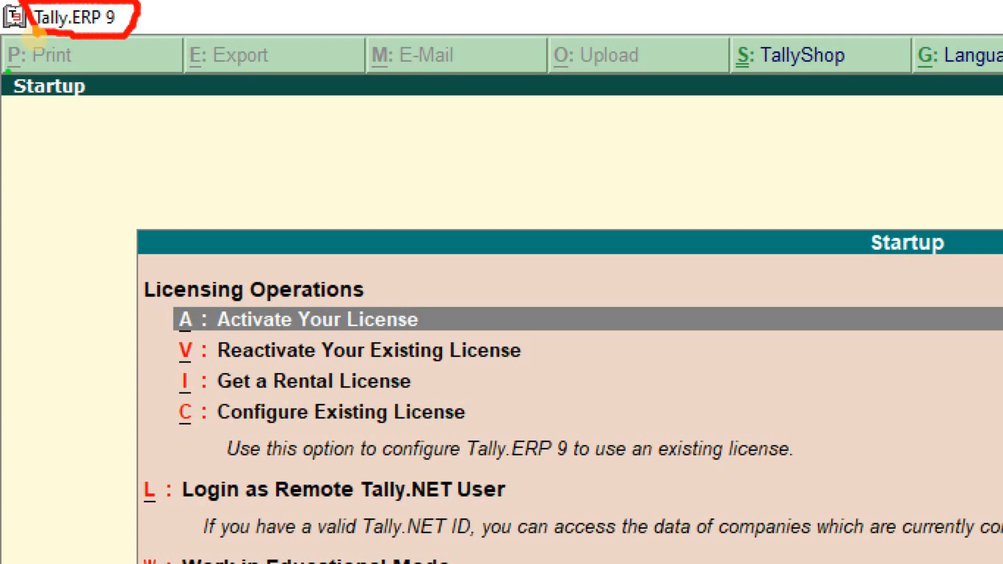
pyautogui.moveTo(93, 53)
pyautogui.mouseDown()
pyautogui.moveTo(97, 62)
pyautogui.moveTo(132, 38)
pyautogui.mouseUp()
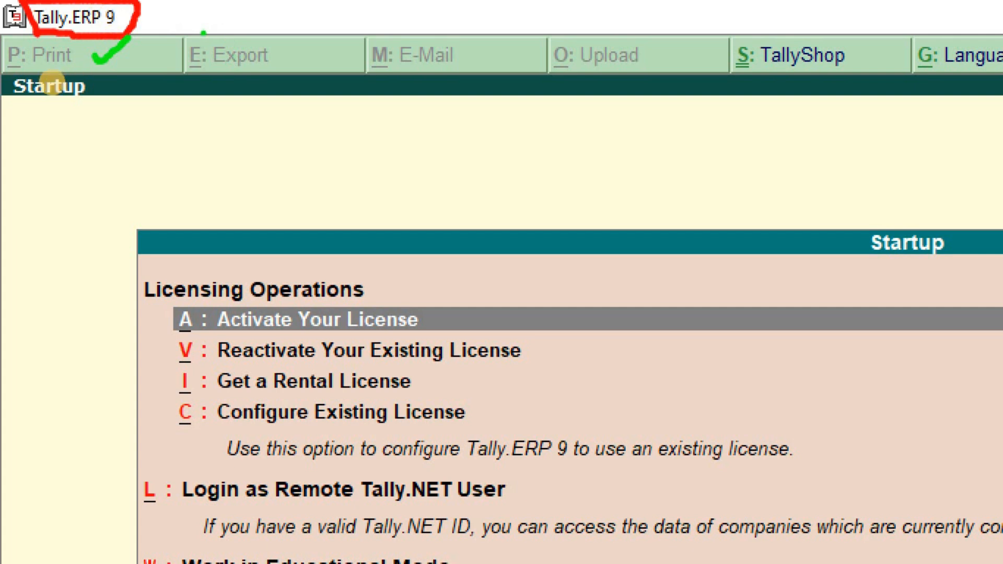
pyautogui.moveTo(124, 126)
pyautogui.mouseDown()
pyautogui.moveTo(125, 160)
pyautogui.moveTo(139, 166)
pyautogui.moveTo(170, 145)
pyautogui.moveTo(178, 178)
pyautogui.mouseUp()
pyautogui.moveTo(236, 102); pyautogui.dragTo(202, 209)
pyautogui.moveTo(183, 166)
pyautogui.mouseDown()
pyautogui.moveTo(327, 164)
pyautogui.moveTo(322, 183)
pyautogui.moveTo(401, 157)
pyautogui.mouseUp()
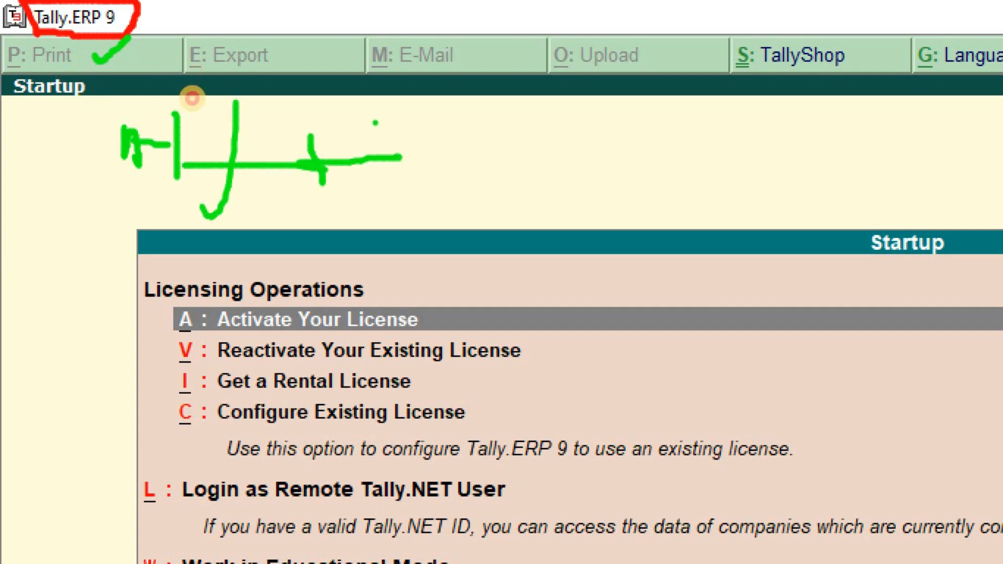
pyautogui.moveTo(375, 123); pyautogui.dragTo(385, 197)
pyautogui.moveTo(384, 122); pyautogui.dragTo(426, 119)
pyautogui.moveTo(369, 159); pyautogui.dragTo(405, 161)
pyautogui.moveTo(377, 198); pyautogui.dragTo(403, 198)
pyautogui.click(467, 135)
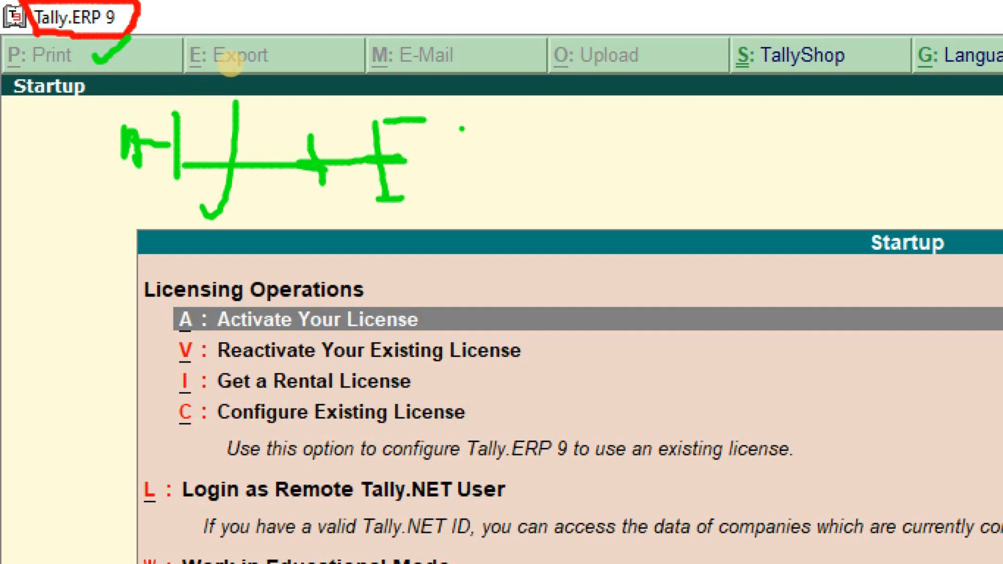
pyautogui.press('Escape')
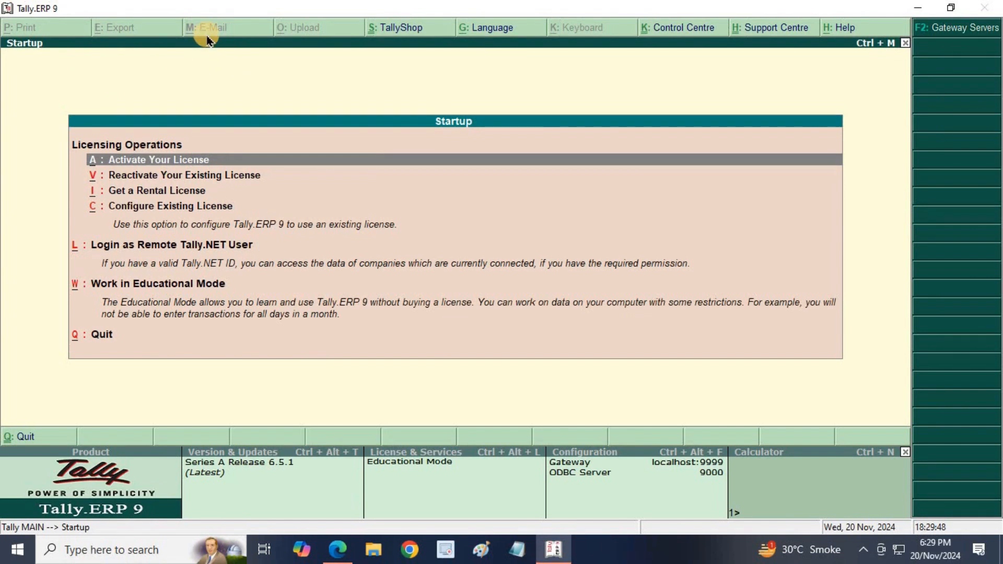
pyautogui.hotkey('ctrl', '1')
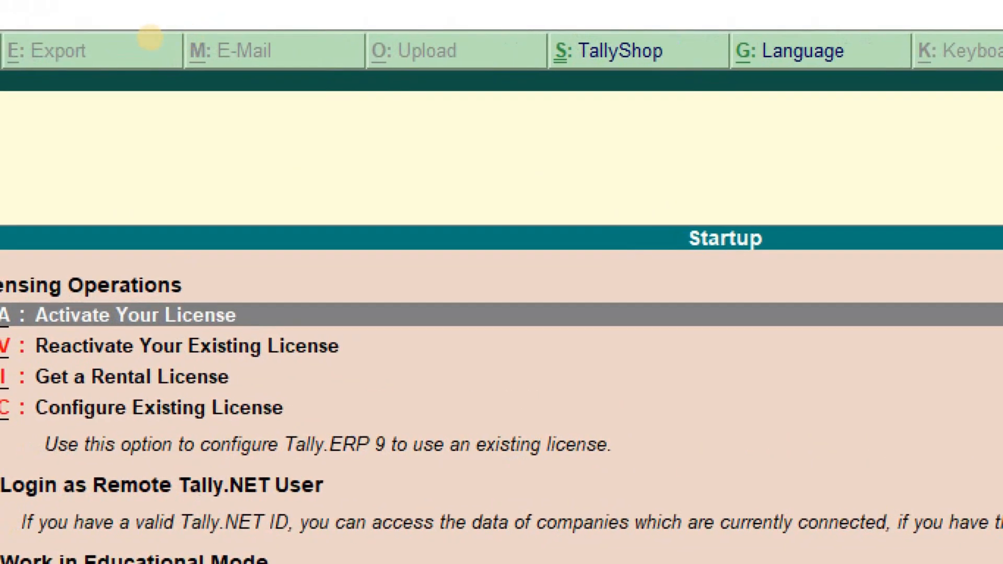
pyautogui.click(146, 37)
pyautogui.moveTo(108, 41); pyautogui.dragTo(150, 36)
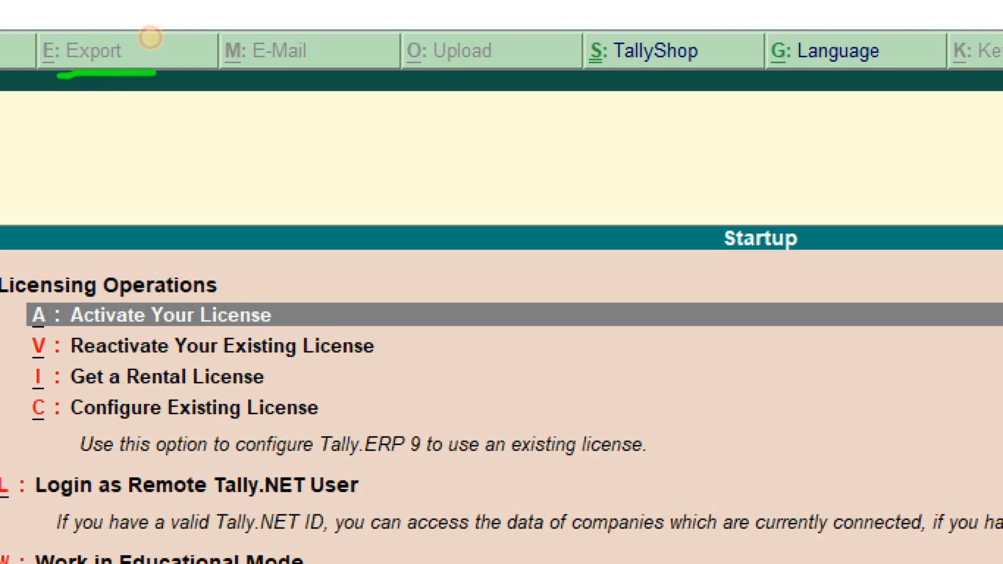
pyautogui.moveTo(223, 69); pyautogui.dragTo(309, 70)
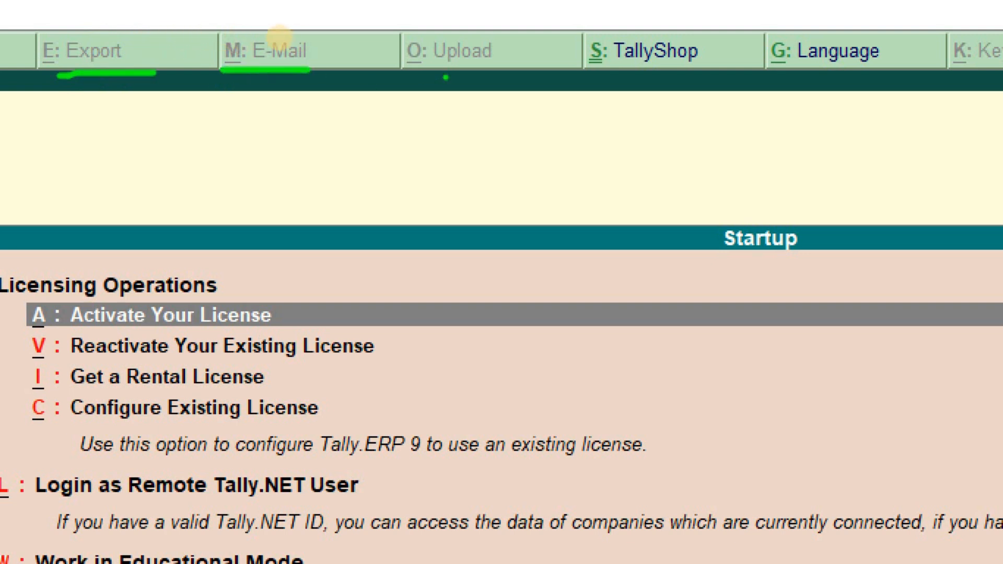
pyautogui.moveTo(410, 70); pyautogui.dragTo(490, 70)
pyautogui.moveTo(588, 73); pyautogui.dragTo(653, 72)
pyautogui.moveTo(788, 76); pyautogui.dragTo(935, 82)
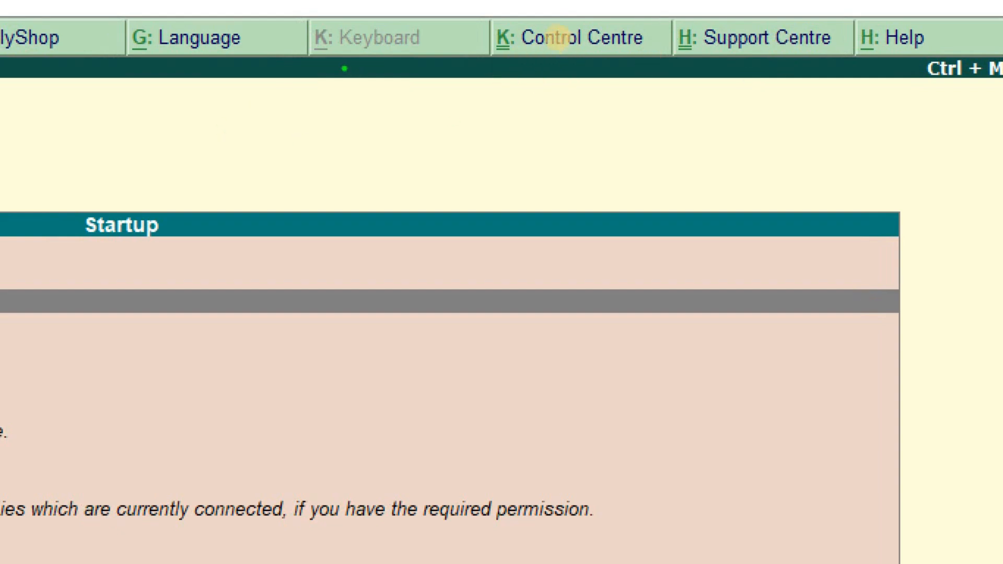
pyautogui.moveTo(542, 16)
pyautogui.mouseDown()
pyautogui.moveTo(617, 17)
pyautogui.moveTo(618, 36)
pyautogui.moveTo(579, 53)
pyautogui.moveTo(538, 53)
pyautogui.moveTo(533, 18)
pyautogui.mouseUp()
pyautogui.click(618, 72)
pyautogui.moveTo(637, 17)
pyautogui.mouseDown()
pyautogui.moveTo(723, 15)
pyautogui.moveTo(692, 49)
pyautogui.moveTo(646, 55)
pyautogui.moveTo(632, 49)
pyautogui.moveTo(634, 20)
pyautogui.mouseUp()
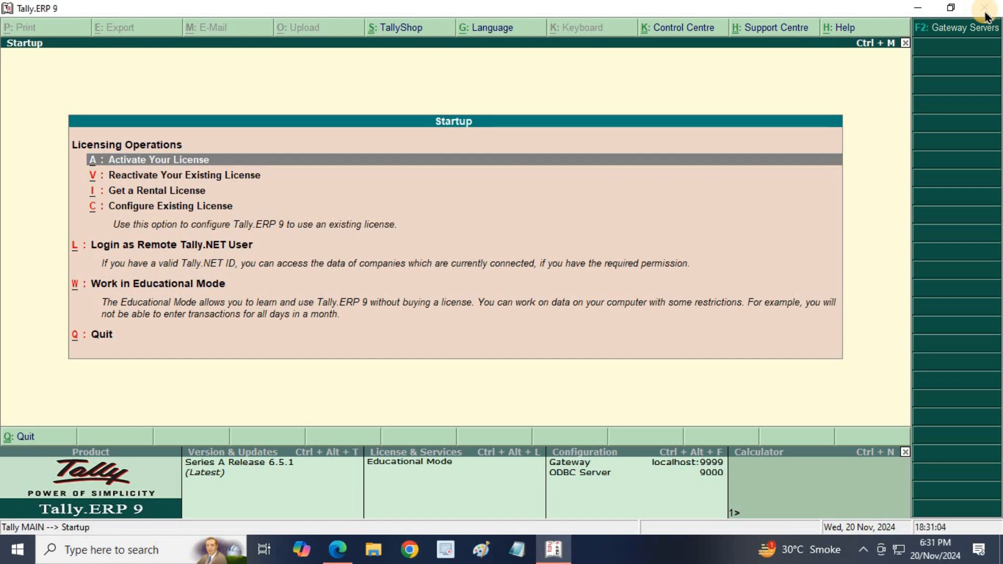
# - Shrink and reposition the Tally window, re-maximize it, then minimize it to reveal the PDF
pyautogui.click(951, 15)
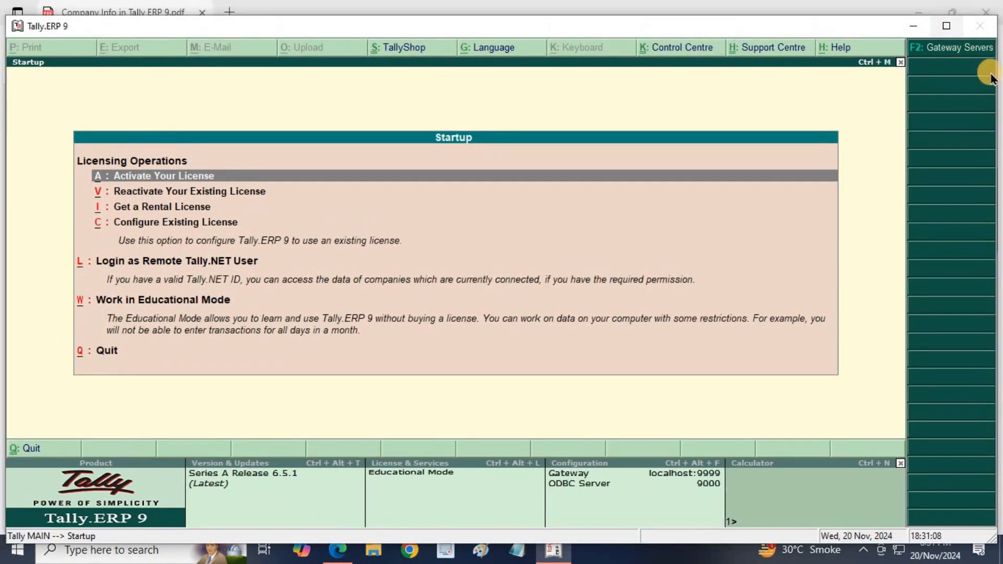
pyautogui.moveTo(997, 72); pyautogui.dragTo(547, 125)
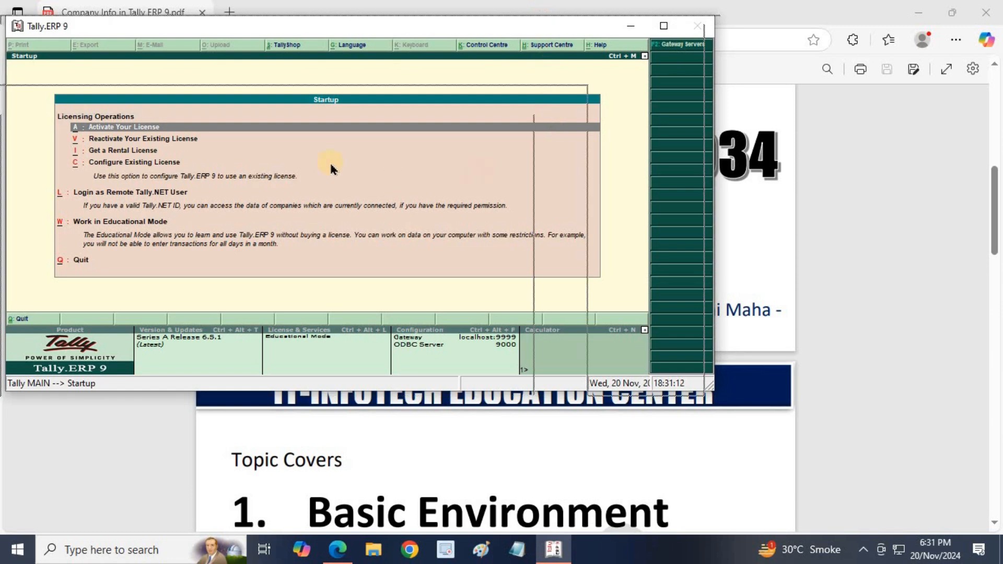
pyautogui.moveTo(303, 140); pyautogui.dragTo(340, 13)
pyautogui.moveTo(302, 97); pyautogui.dragTo(569, 66)
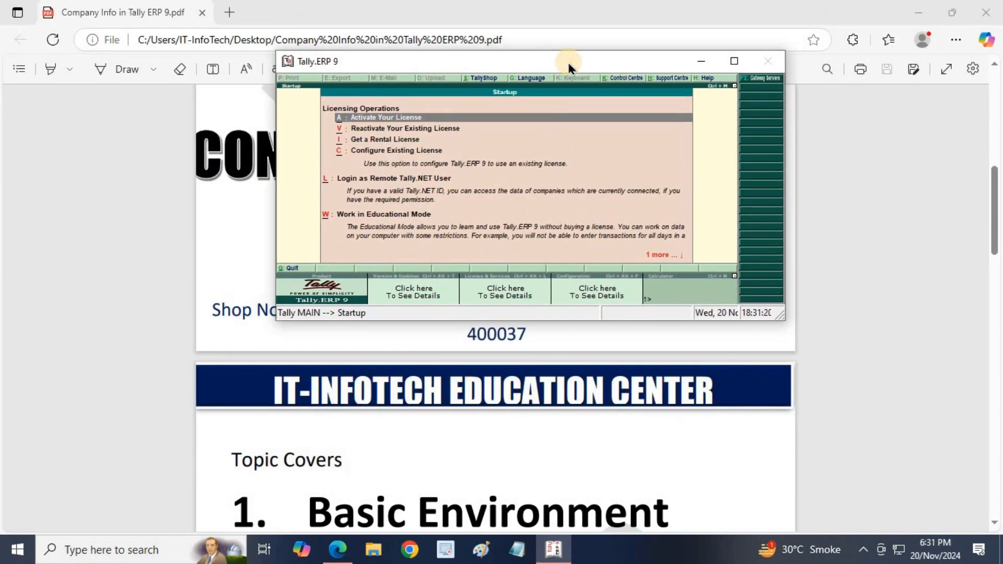
pyautogui.click(734, 63)
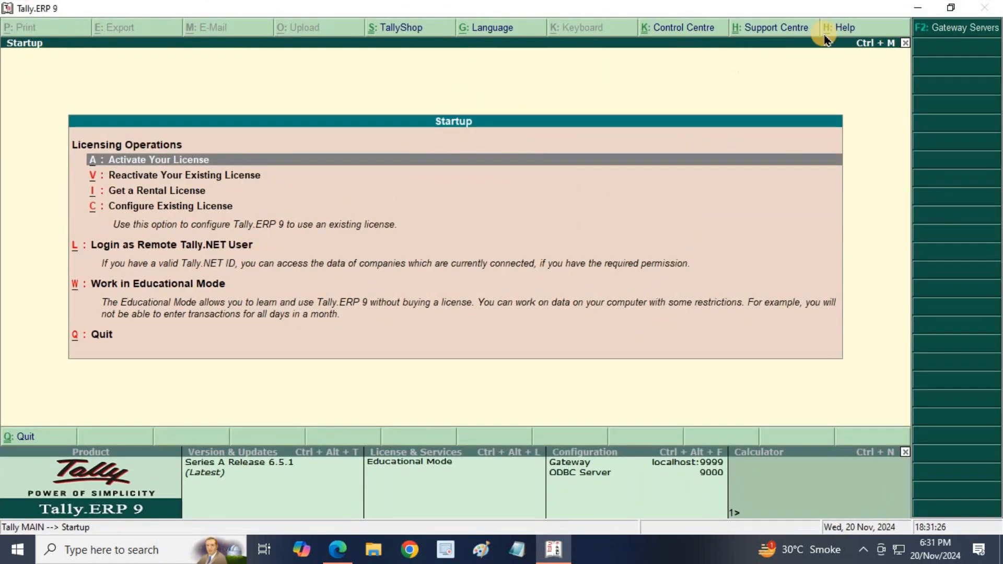
pyautogui.click(918, 9)
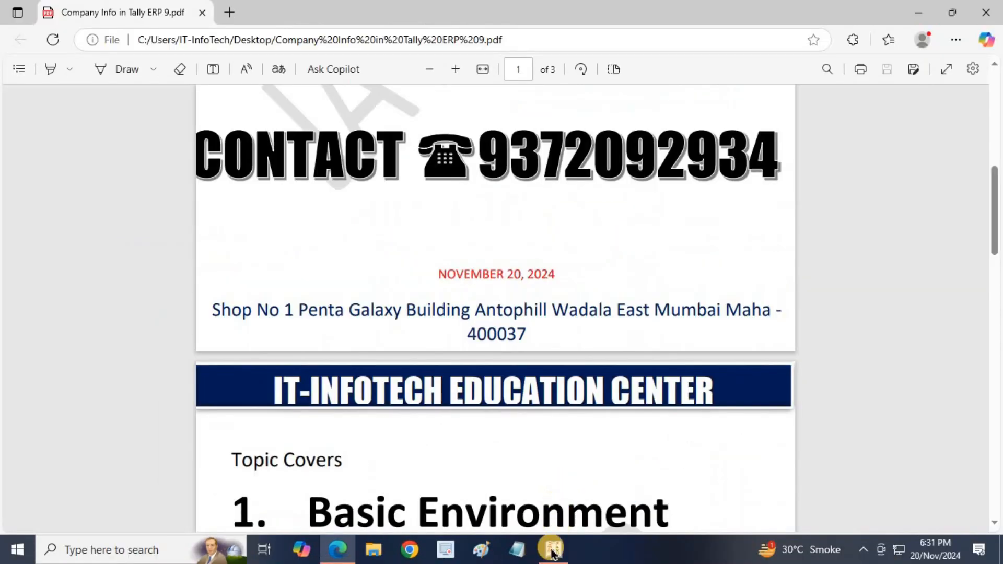
# - Bring Tally.ERP 9's Startup screen back to the front from the taskbar
pyautogui.click(552, 550)
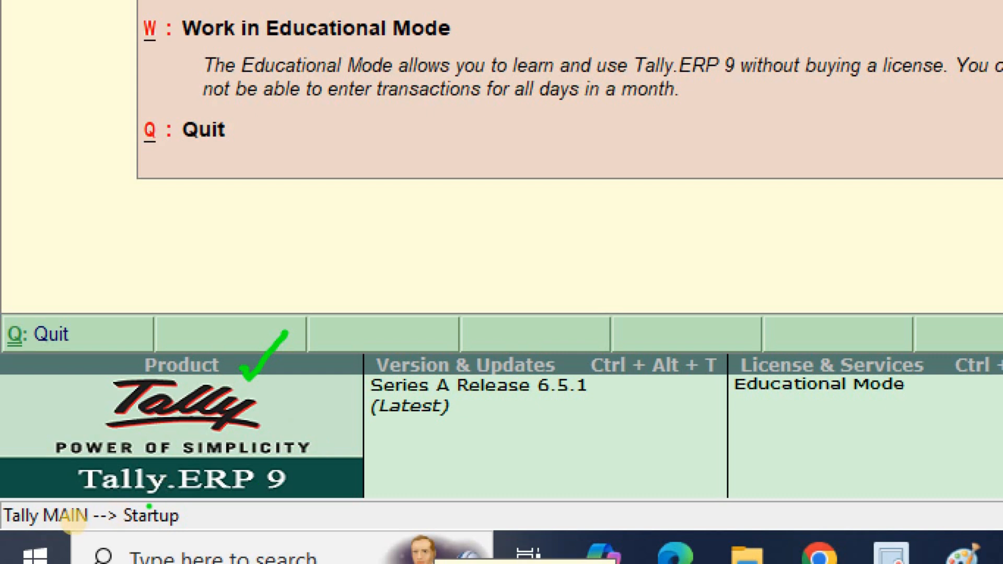
pyautogui.moveTo(289, 478)
pyautogui.mouseDown()
pyautogui.moveTo(262, 455)
pyautogui.moveTo(188, 448)
pyautogui.moveTo(52, 470)
pyautogui.moveTo(121, 499)
pyautogui.moveTo(272, 494)
pyautogui.mouseUp()
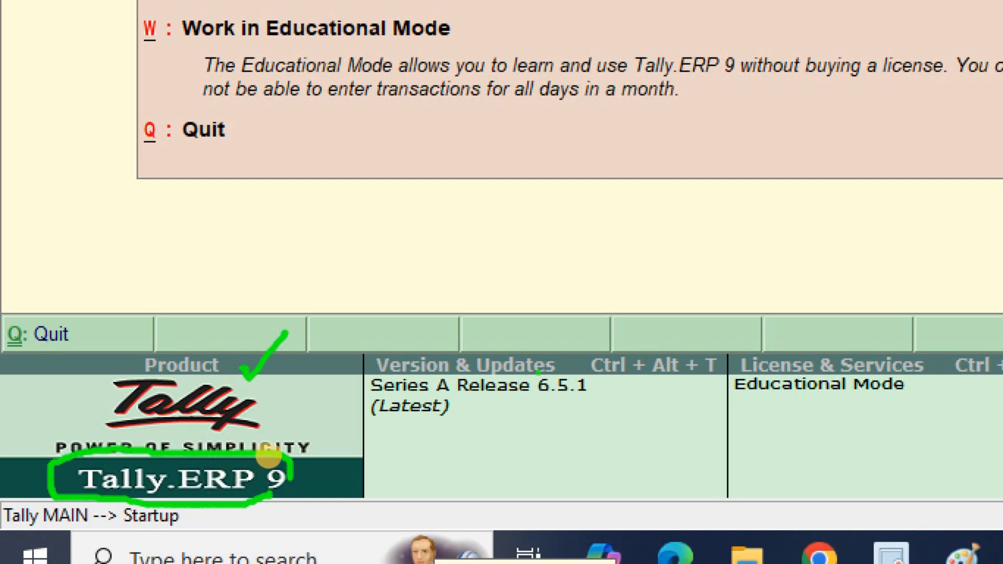
pyautogui.moveTo(715, 381)
pyautogui.mouseDown()
pyautogui.moveTo(602, 393)
pyautogui.moveTo(575, 360)
pyautogui.moveTo(737, 365)
pyautogui.mouseUp()
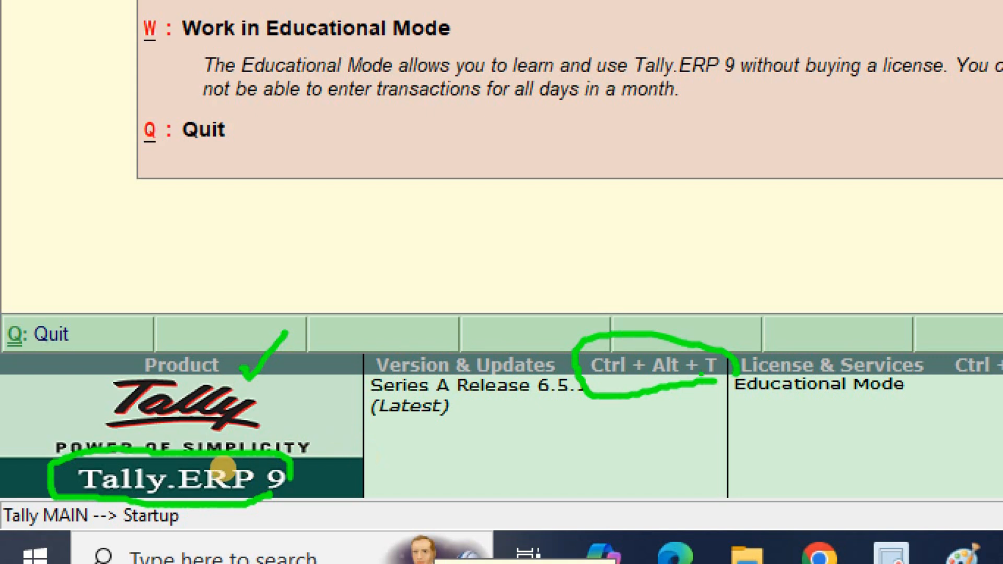
pyautogui.moveTo(384, 396); pyautogui.dragTo(593, 413)
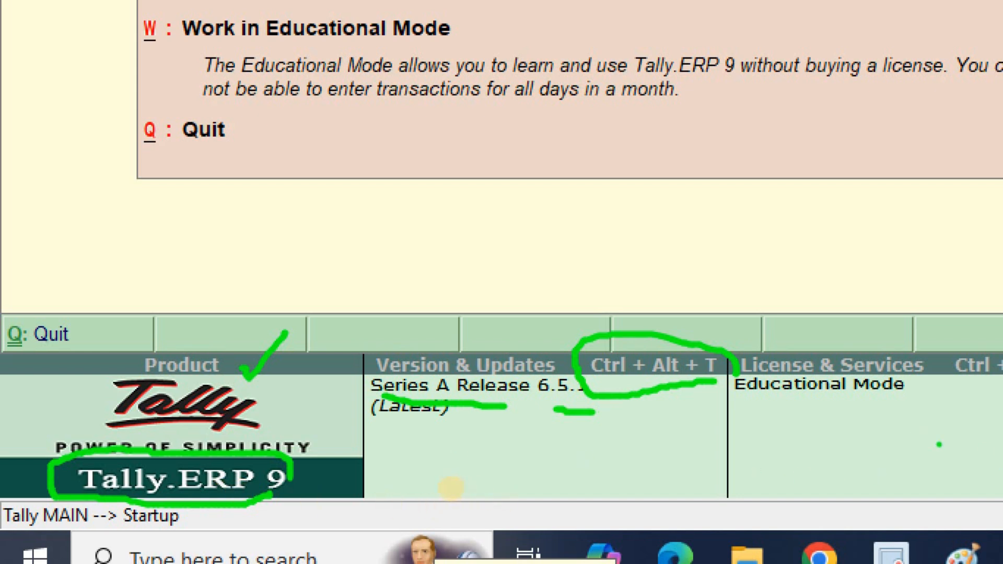
pyautogui.press('Escape')
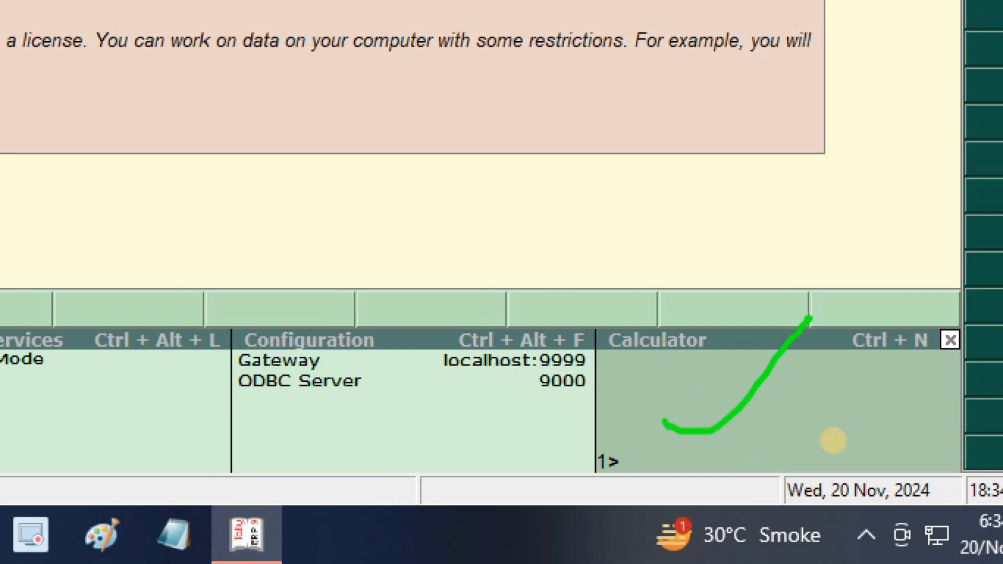
pyautogui.moveTo(859, 360)
pyautogui.mouseDown()
pyautogui.moveTo(889, 367)
pyautogui.moveTo(970, 318)
pyautogui.moveTo(861, 302)
pyautogui.moveTo(857, 362)
pyautogui.mouseUp()
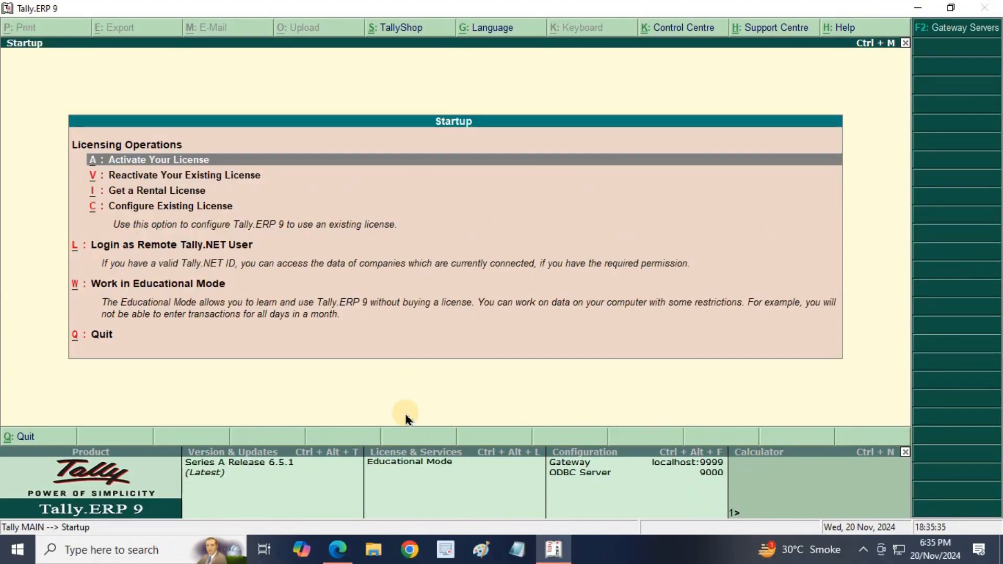
# - In the PDF, highlight the topic headings including Company Creation, then return to Tally
pyautogui.click(341, 548)
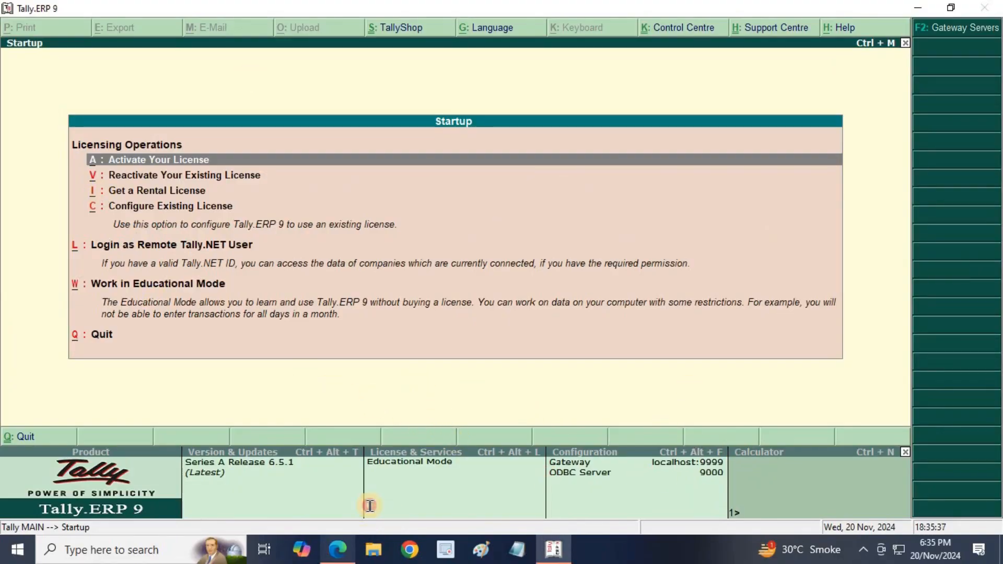
pyautogui.scroll(-1, 389, 386)
pyautogui.scroll(-4, 388, 391)
pyautogui.moveTo(315, 308); pyautogui.dragTo(649, 306)
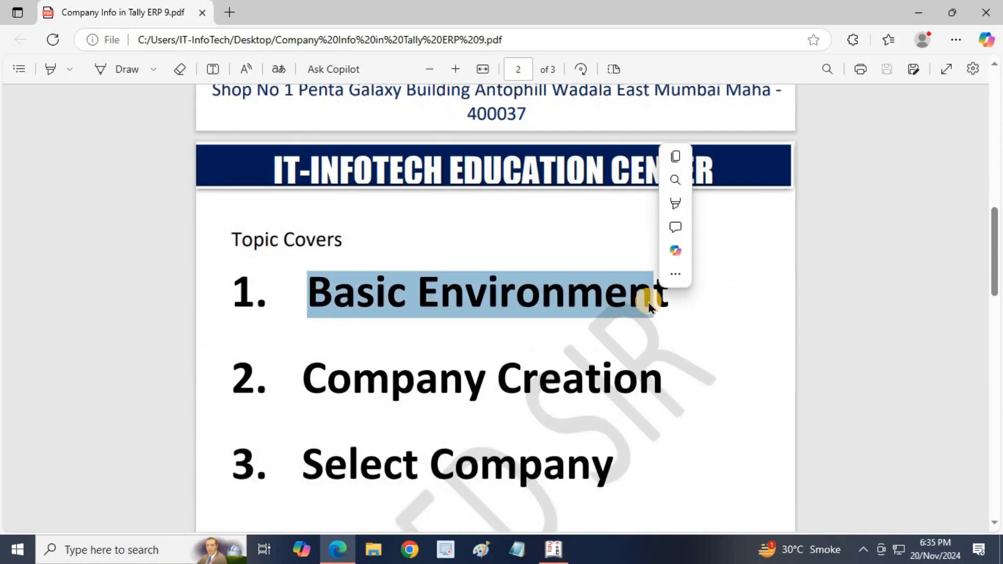
pyautogui.moveTo(306, 381); pyautogui.dragTo(602, 384)
pyautogui.click(570, 537)
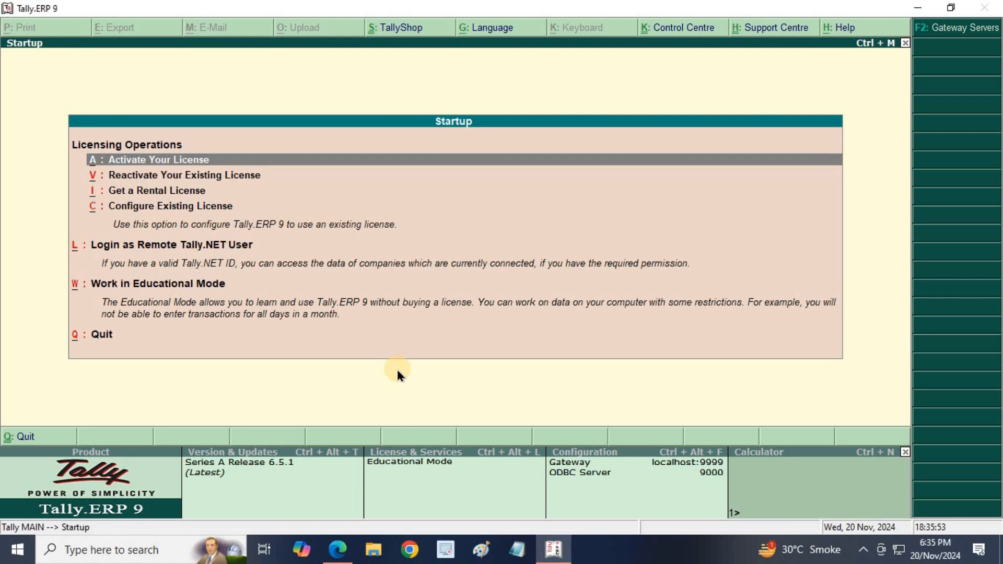
pyautogui.press('Down')
pyautogui.press('Down')
pyautogui.press('Down')
pyautogui.press('Down')
pyautogui.press('Down')
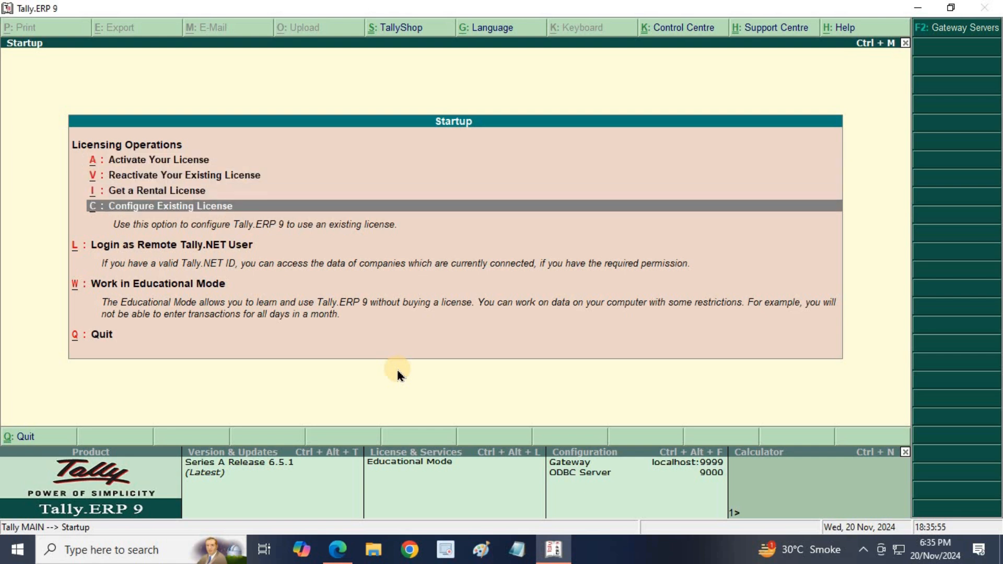
pyautogui.press('Up')
pyautogui.press('Up')
pyautogui.press('Up')
pyautogui.press('Up')
pyautogui.press('Up')
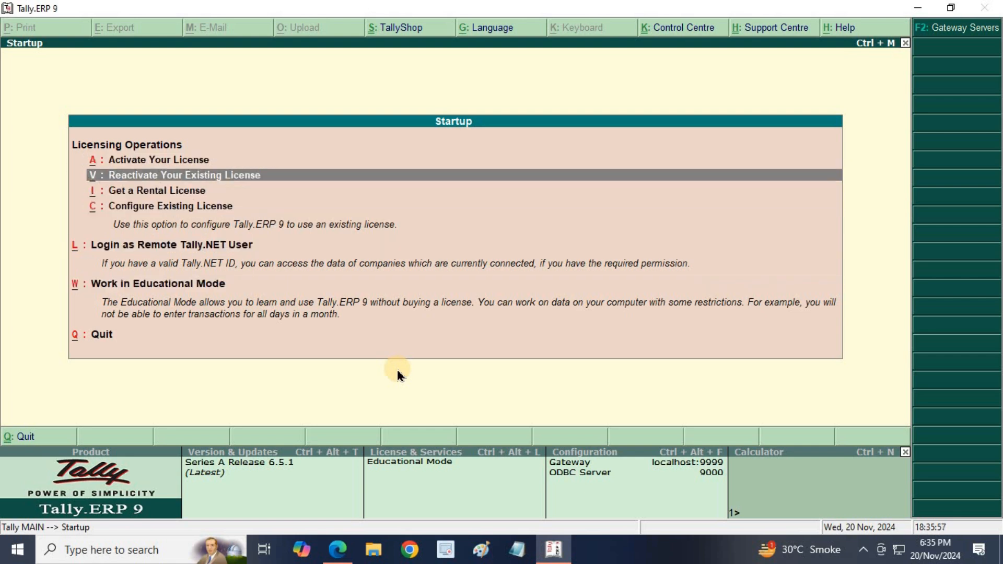
pyautogui.press('Down')
pyautogui.press('Down')
pyautogui.press('Down')
pyautogui.press('Down')
pyautogui.press('Down')
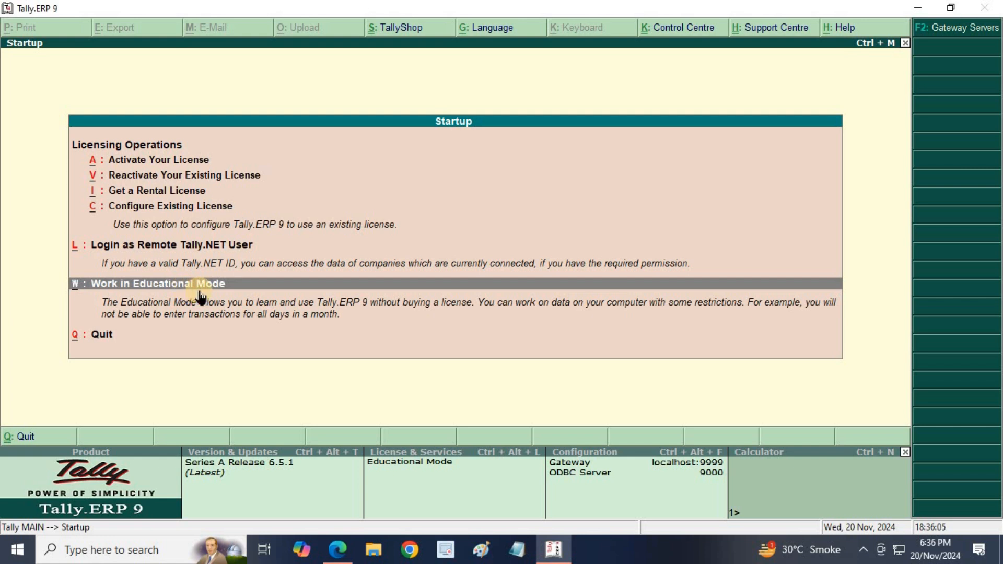
pyautogui.press('Up')
pyautogui.press('Up')
pyautogui.press('Up')
pyautogui.press('Up')
pyautogui.press('Up')
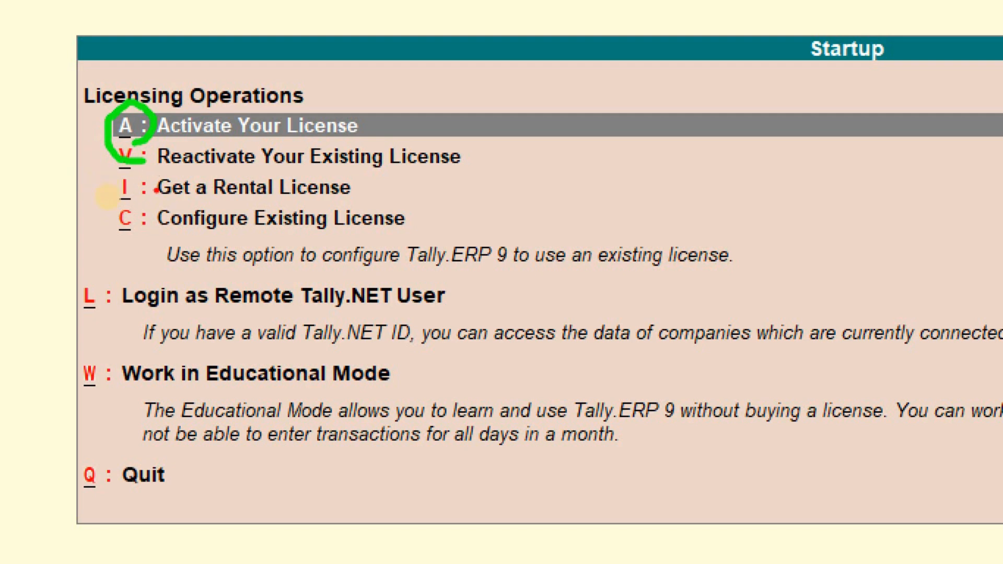
pyautogui.moveTo(156, 202); pyautogui.dragTo(358, 197)
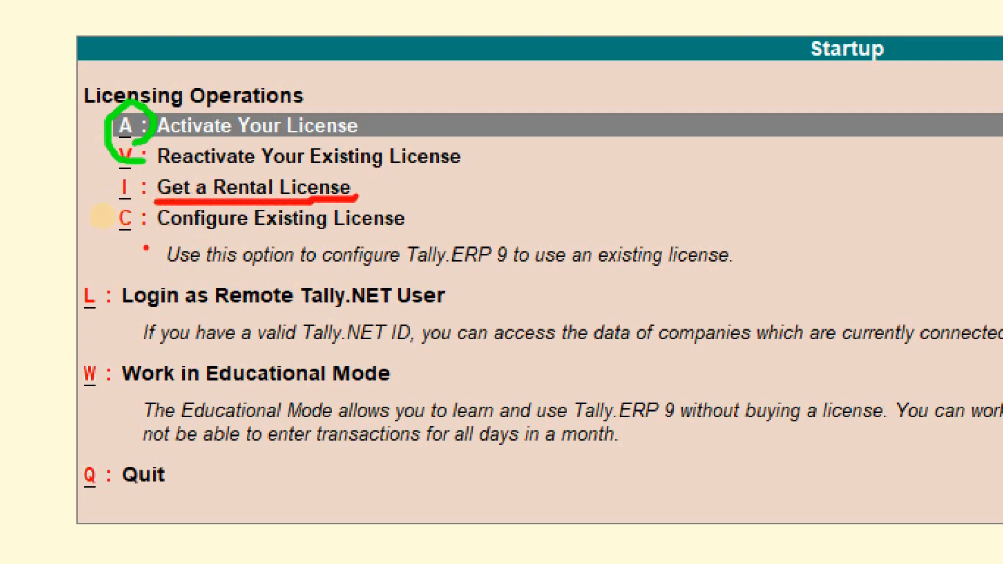
pyautogui.moveTo(145, 228)
pyautogui.mouseDown()
pyautogui.moveTo(235, 238)
pyautogui.moveTo(429, 209)
pyautogui.mouseUp()
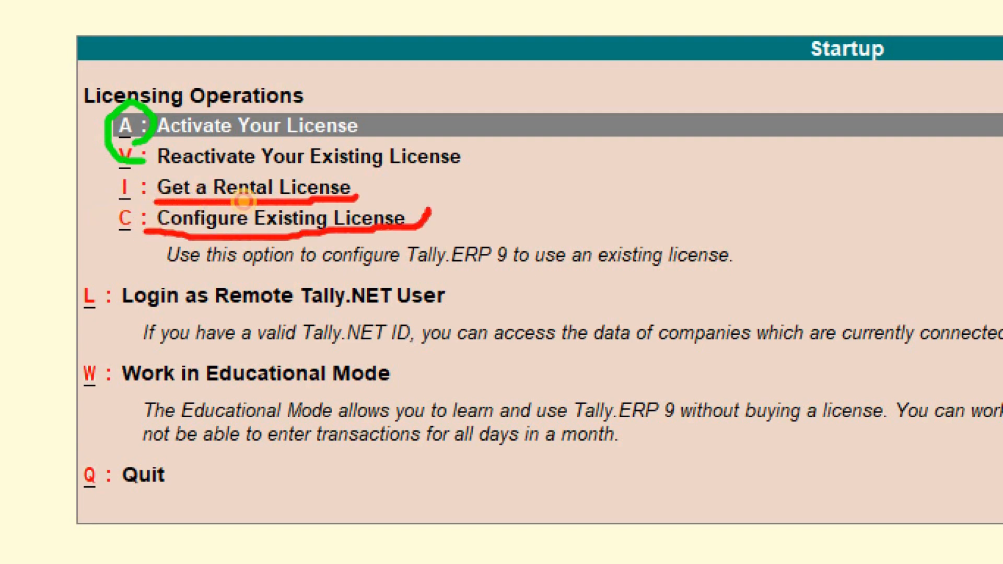
pyautogui.moveTo(92, 313); pyautogui.dragTo(460, 301)
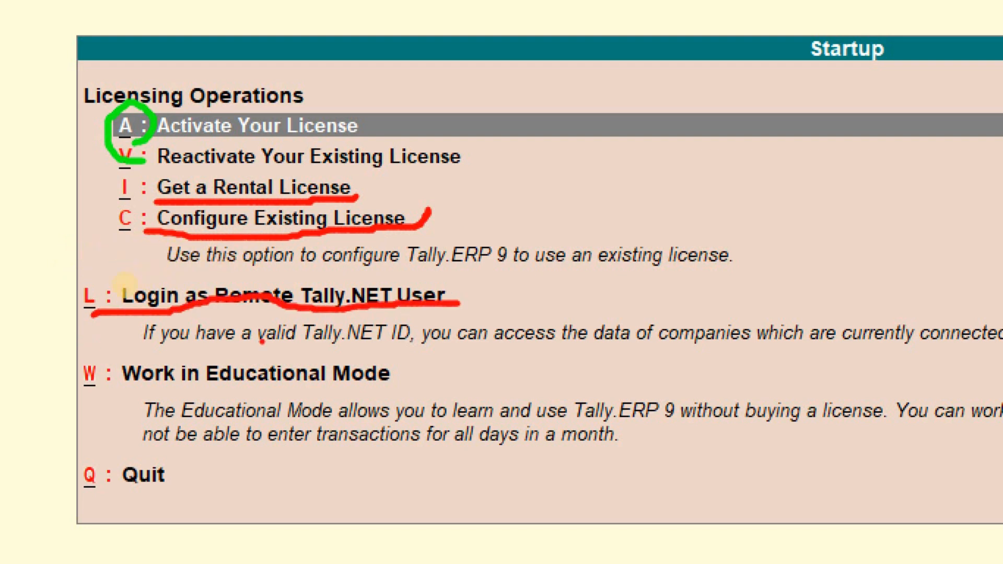
pyautogui.moveTo(80, 398)
pyautogui.mouseDown()
pyautogui.moveTo(418, 380)
pyautogui.moveTo(345, 348)
pyautogui.moveTo(90, 361)
pyautogui.moveTo(81, 403)
pyautogui.mouseUp()
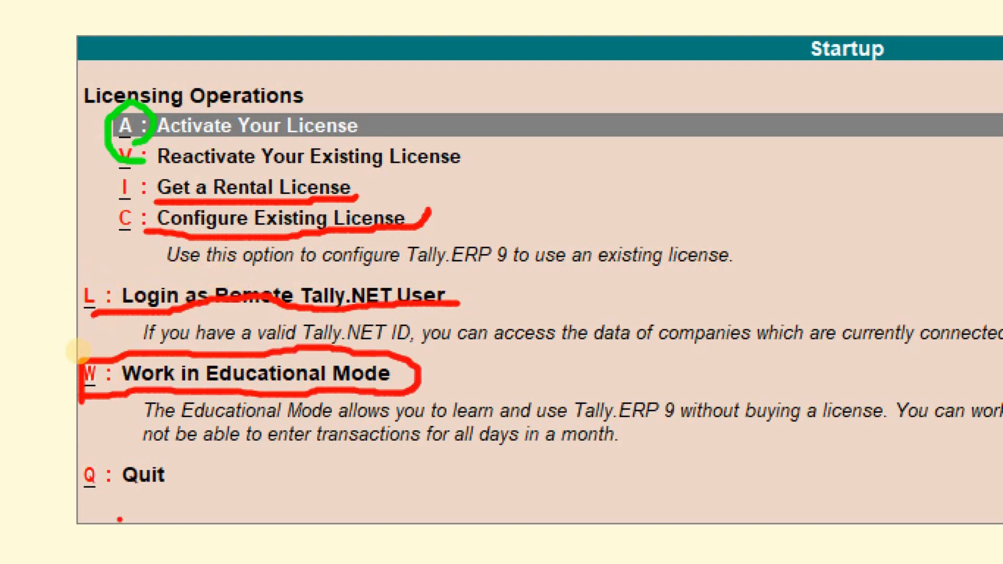
pyautogui.moveTo(91, 503)
pyautogui.mouseDown()
pyautogui.moveTo(126, 474)
pyautogui.moveTo(86, 445)
pyautogui.moveTo(78, 488)
pyautogui.moveTo(92, 502)
pyautogui.moveTo(94, 487)
pyautogui.mouseUp()
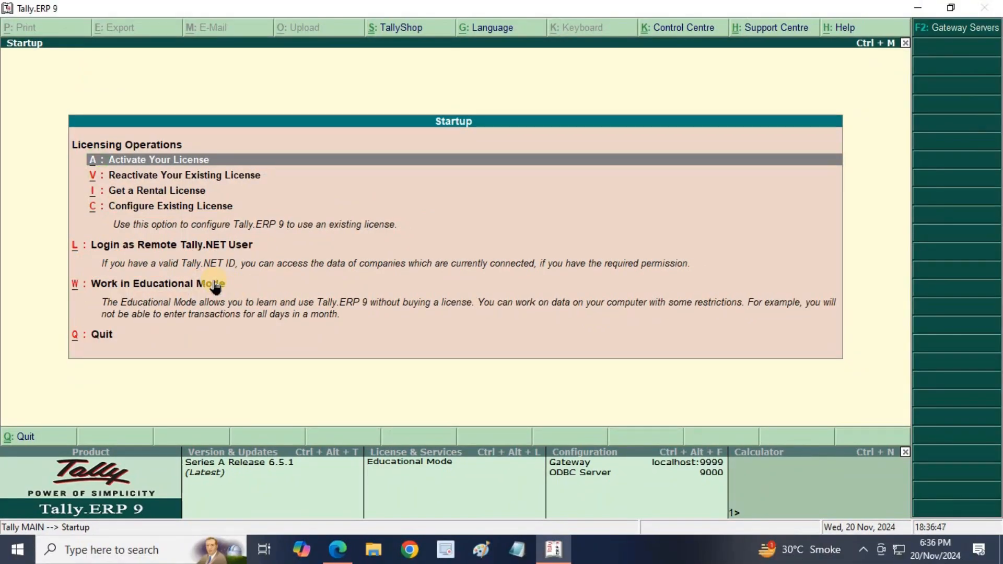
# - Choose W: Work in Educational Mode to open the Gateway of Tally
pyautogui.press('Down')
pyautogui.press('Down')
pyautogui.press('Down')
pyautogui.press('Down')
pyautogui.press('Down')
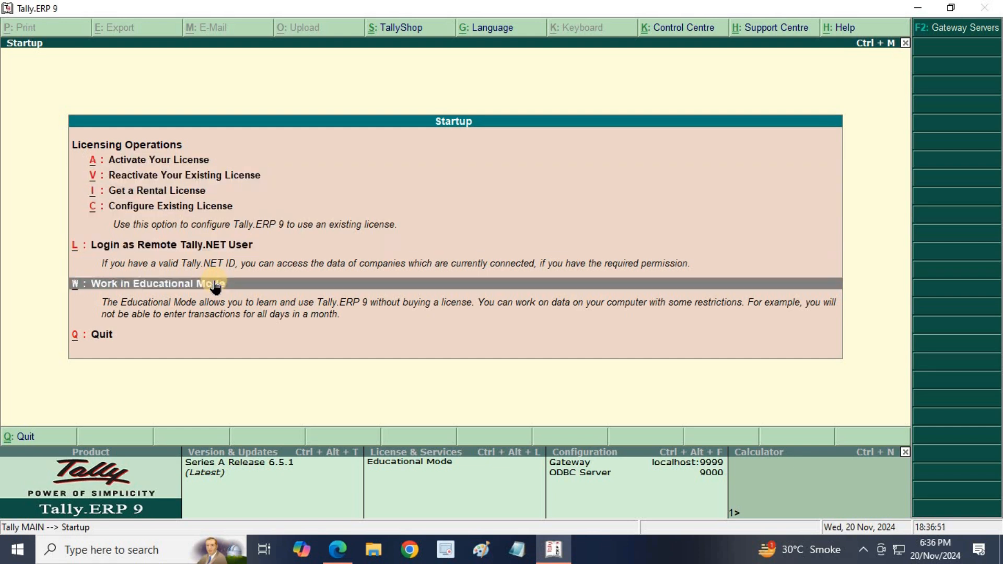
pyautogui.click(215, 285)
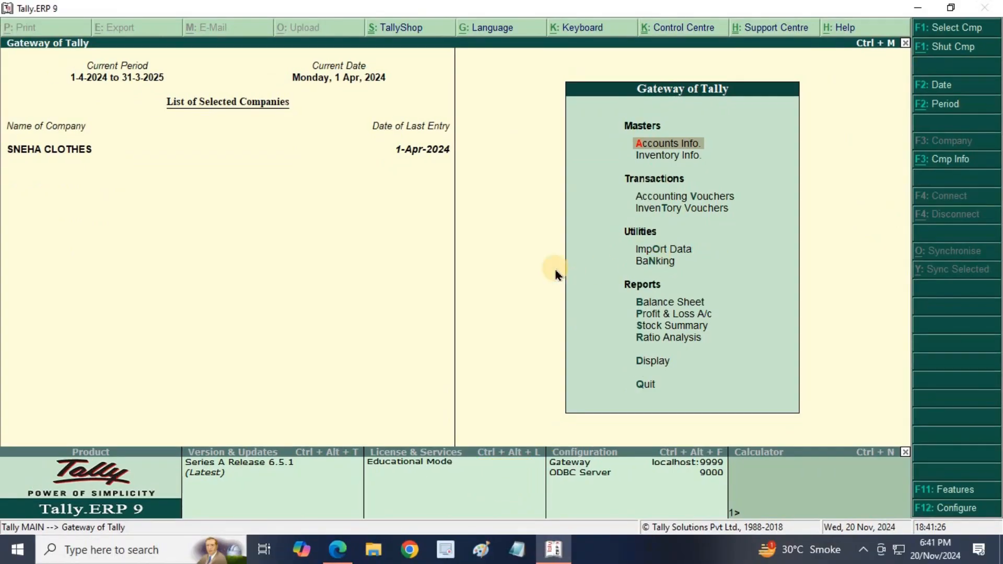
# - Shut the SNEHA CLOTHES company with Alt+F1
pyautogui.hotkey('alt', 'F1')
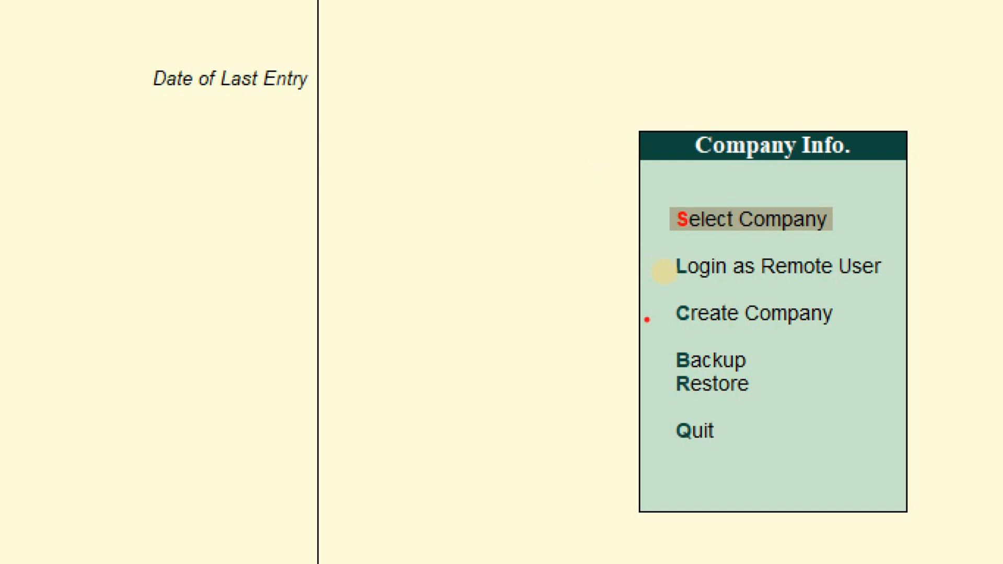
# - Underline Create Company in red and draw an arrow pointing to it
pyautogui.moveTo(681, 330); pyautogui.dragTo(796, 344)
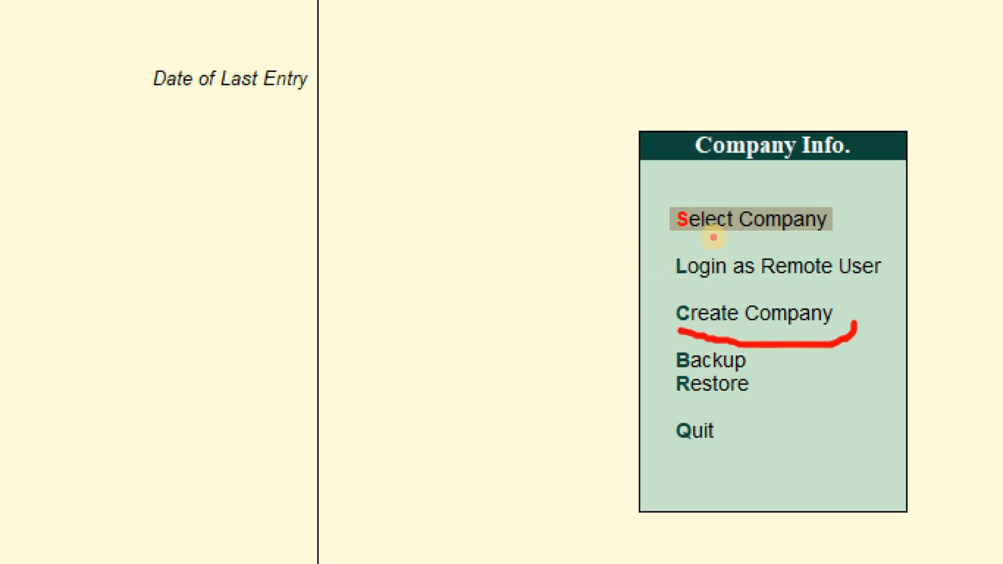
pyautogui.moveTo(673, 328)
pyautogui.mouseDown()
pyautogui.moveTo(551, 340)
pyautogui.moveTo(594, 370)
pyautogui.mouseUp()
pyautogui.click(594, 359)
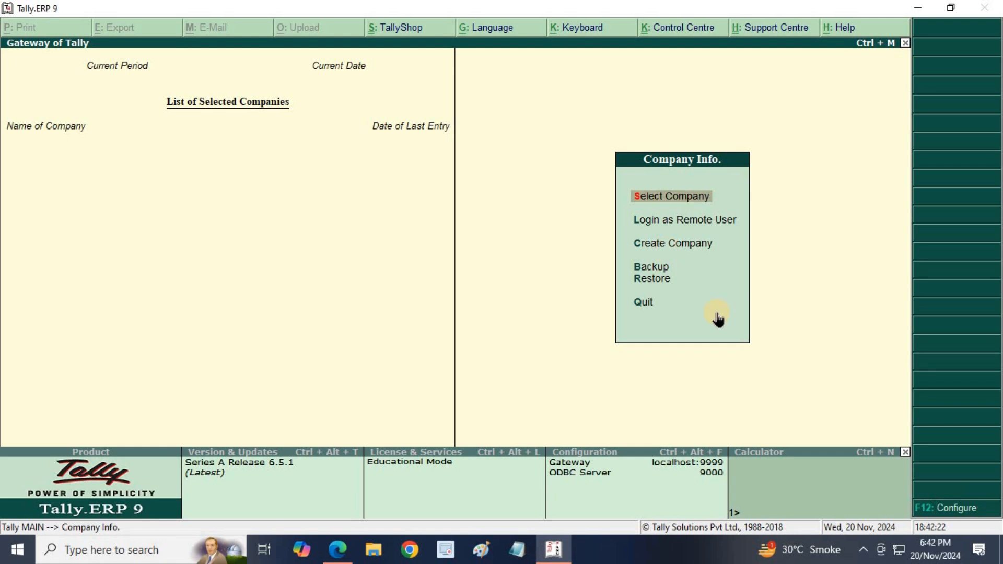
# - Highlight Create Company in the Company Info menu and open the Company Creation form
pyautogui.press('Down')
pyautogui.press('Down')
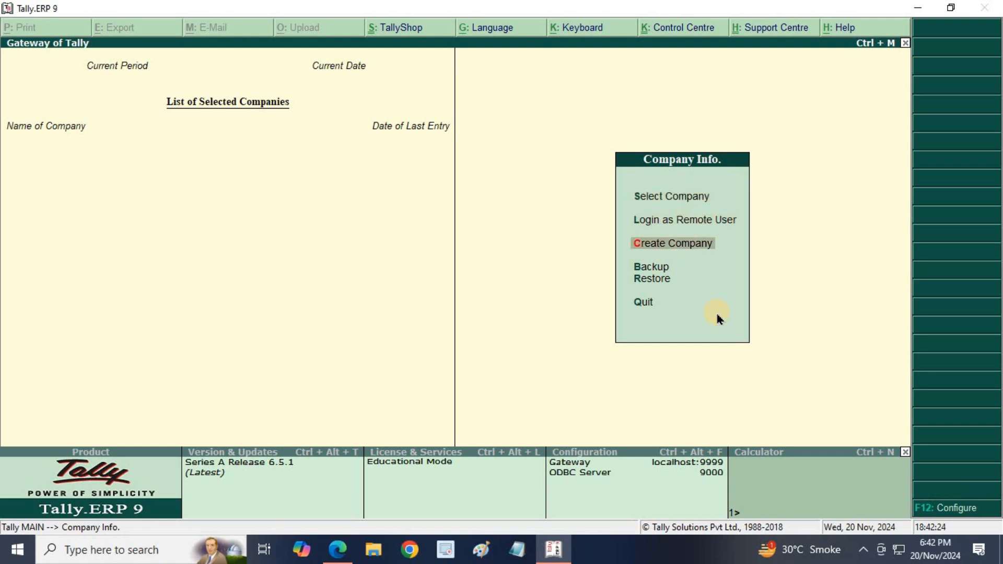
pyautogui.press('Up')
pyautogui.press('Up')
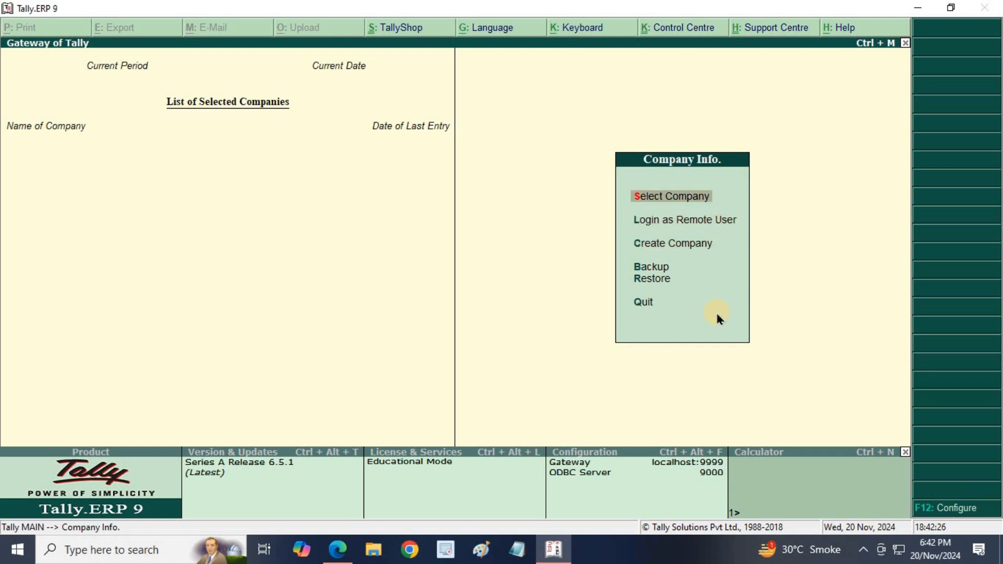
pyautogui.press('Down')
pyautogui.press('Down')
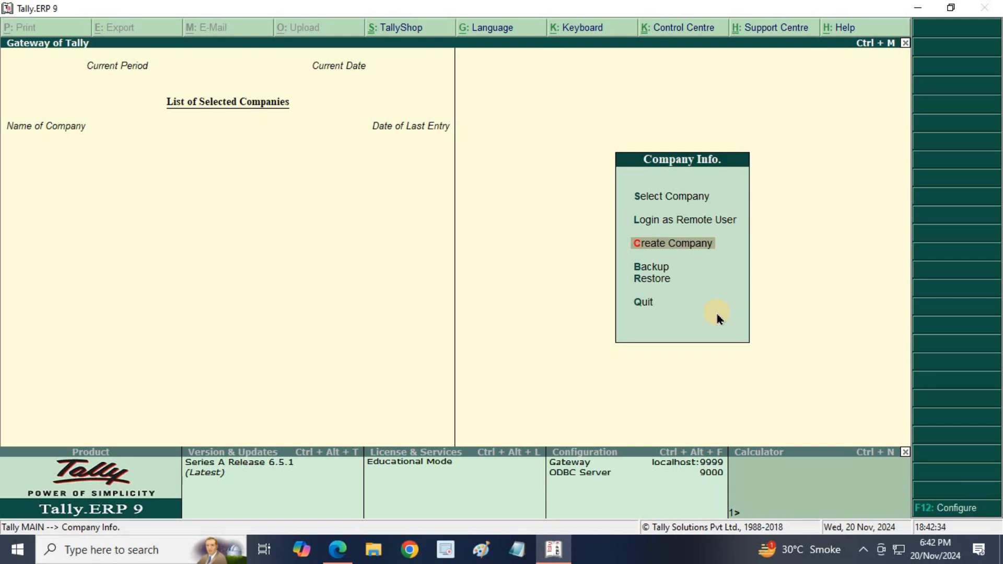
pyautogui.press('Up')
pyautogui.press('Up')
pyautogui.press('Down')
pyautogui.press('Down')
pyautogui.press('Return')
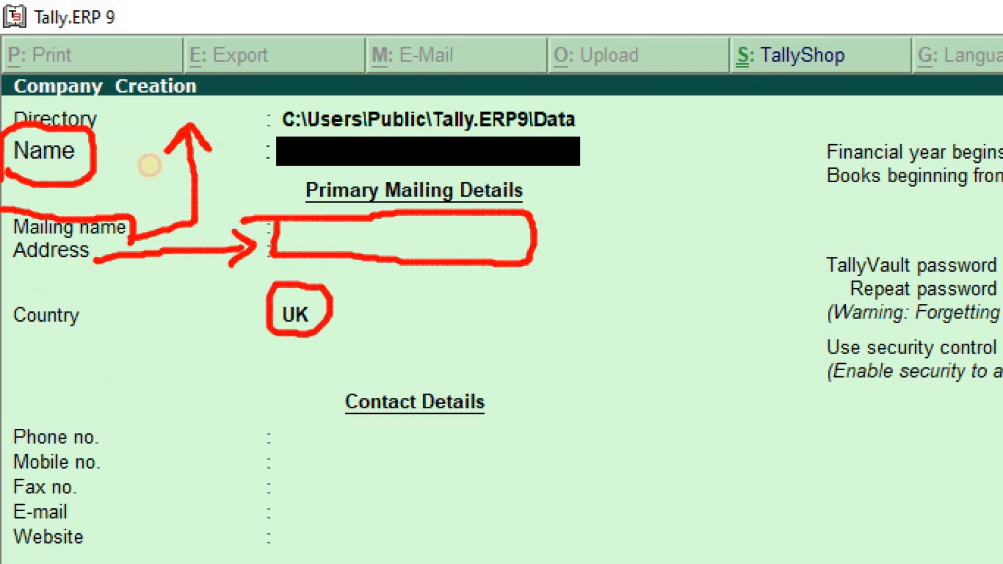
# - Mark the Country field in red with an arrow from UK and two underlines
pyautogui.moveTo(334, 314)
pyautogui.mouseDown()
pyautogui.moveTo(432, 312)
pyautogui.moveTo(369, 351)
pyautogui.mouseUp()
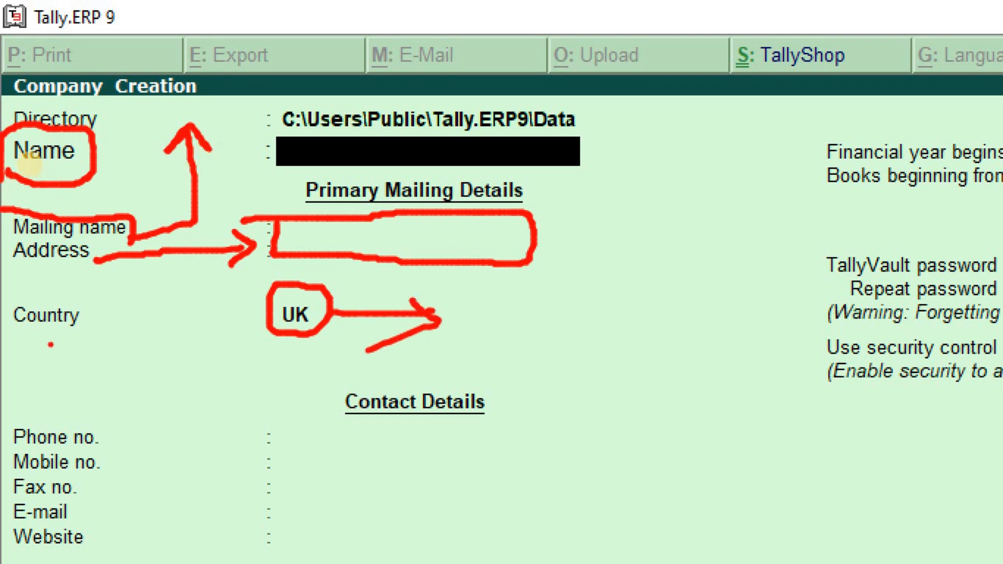
pyautogui.moveTo(15, 341); pyautogui.dragTo(87, 342)
pyautogui.moveTo(28, 367); pyautogui.dragTo(99, 372)
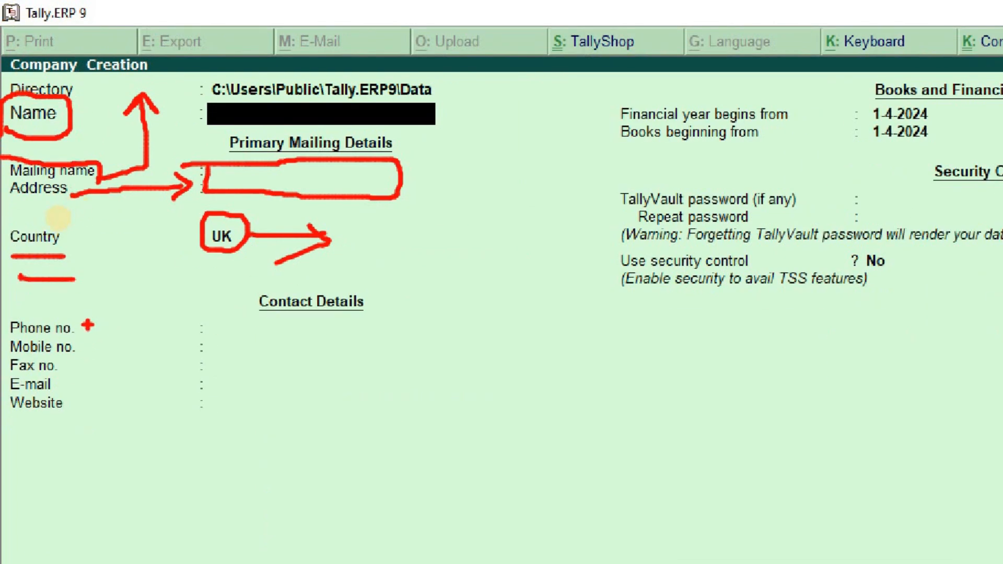
# - Underline the Phone no., Mobile no., Fax no., E-mail and Website rows in red and outline the left column
pyautogui.moveTo(88, 329); pyautogui.dragTo(240, 325)
pyautogui.moveTo(92, 351); pyautogui.dragTo(233, 346)
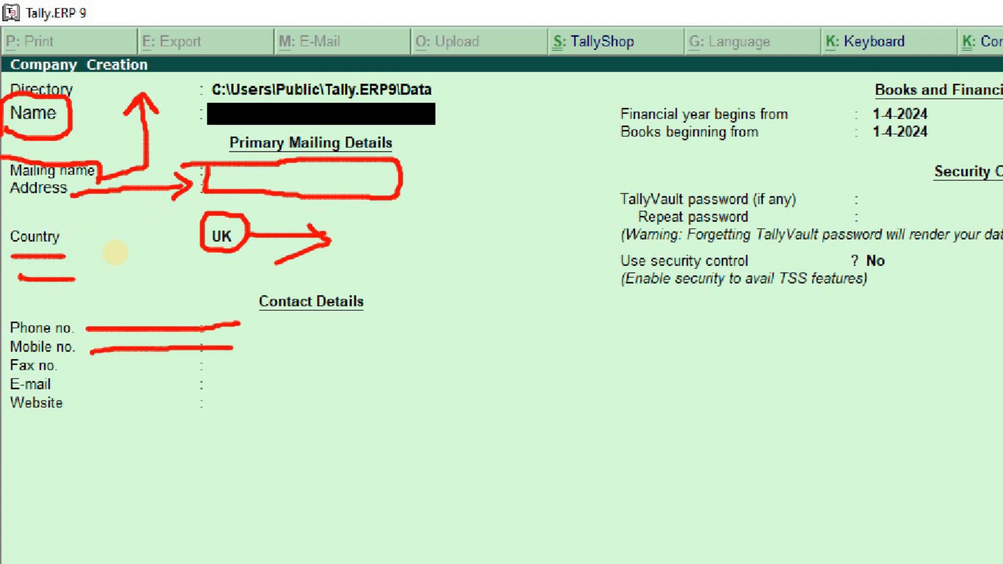
pyautogui.moveTo(74, 373); pyautogui.dragTo(238, 368)
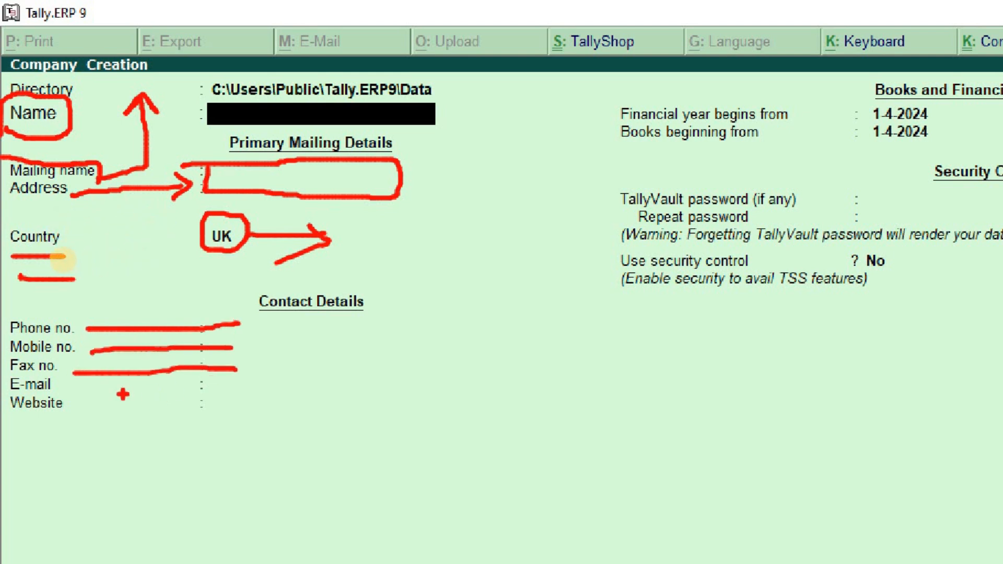
pyautogui.moveTo(93, 391); pyautogui.dragTo(244, 389)
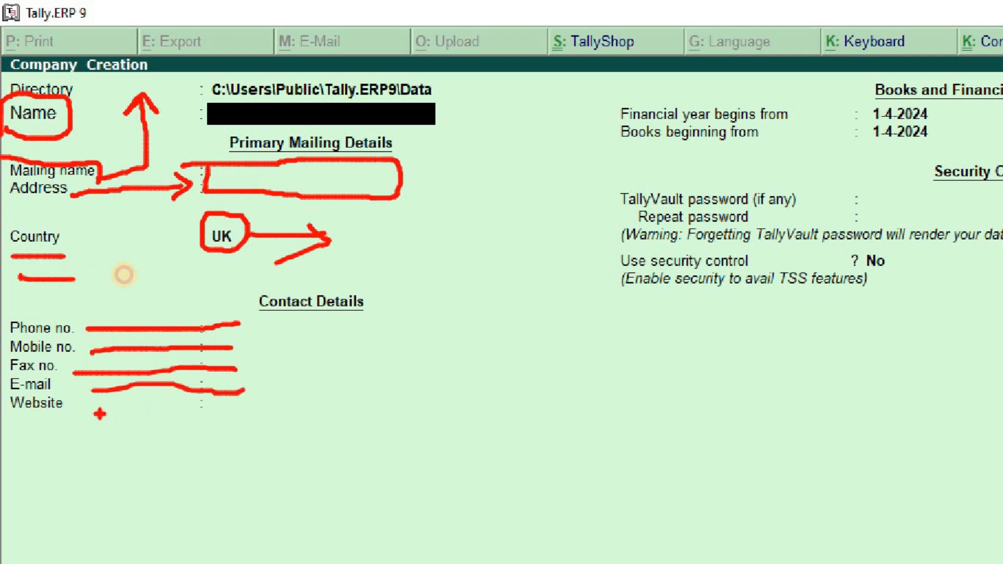
pyautogui.moveTo(98, 413); pyautogui.dragTo(219, 413)
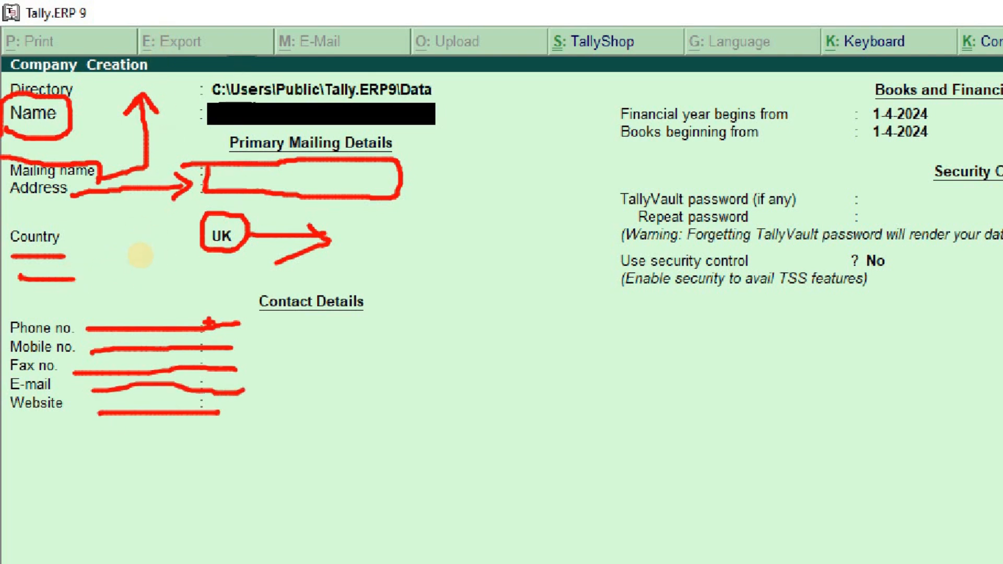
pyautogui.moveTo(460, 73)
pyautogui.mouseDown()
pyautogui.moveTo(422, 385)
pyautogui.moveTo(180, 435)
pyautogui.moveTo(162, 291)
pyautogui.moveTo(161, 79)
pyautogui.moveTo(459, 74)
pyautogui.mouseUp()
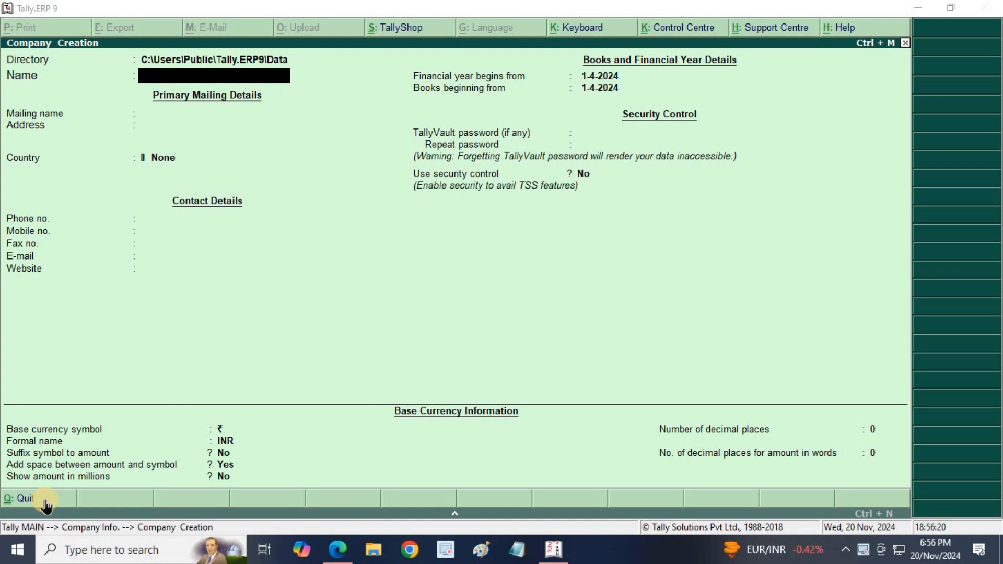
pyautogui.click(224, 73)
pyautogui.write('Abc Pvt Ltd')
pyautogui.press('Return')
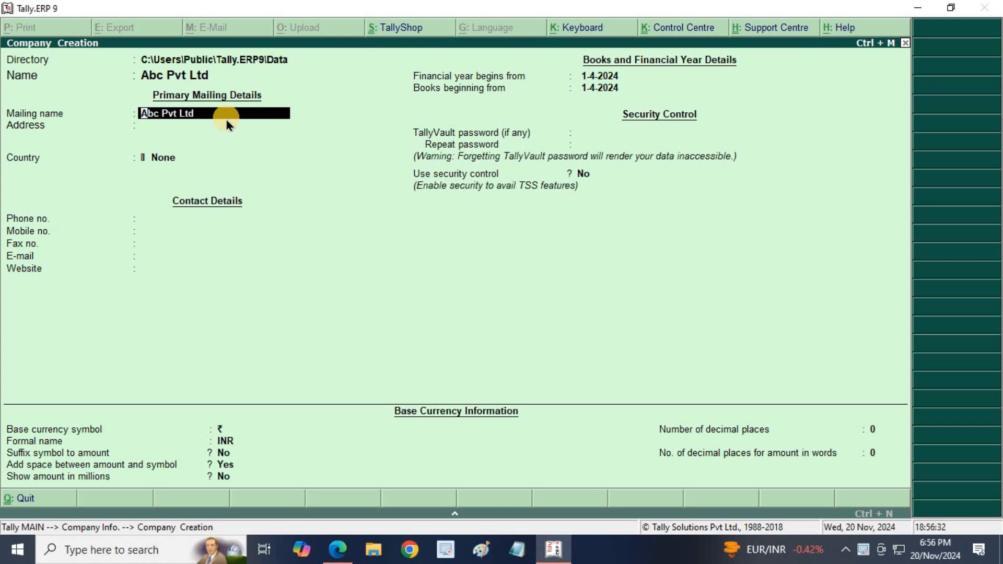
pyautogui.press('Return')
pyautogui.press('Return')
pyautogui.write('Antophill')
# - Choose India as country and Maharashtra as state, and enter pincode 400037
pyautogui.press('Return')
pyautogui.press('Return')
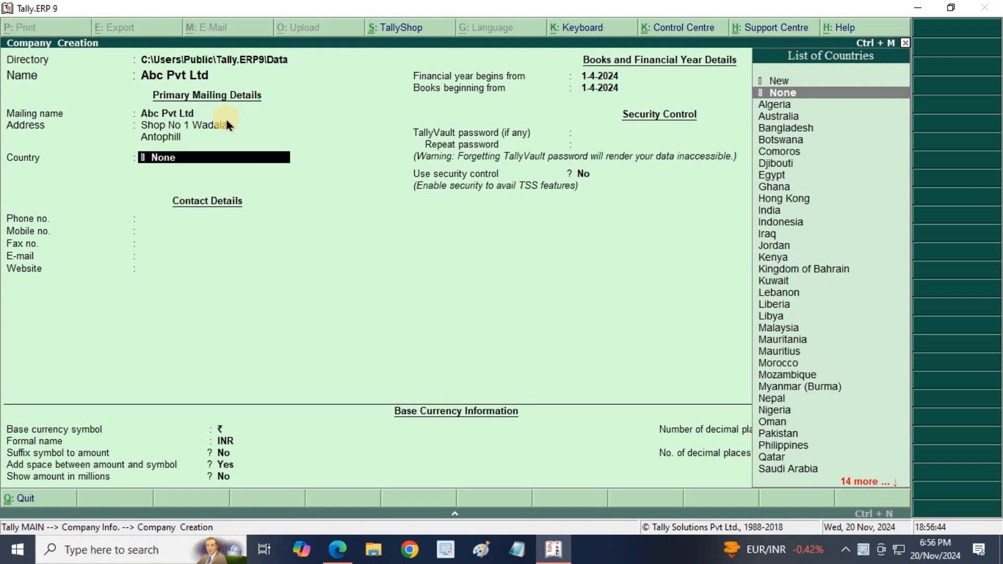
pyautogui.write('Indi')
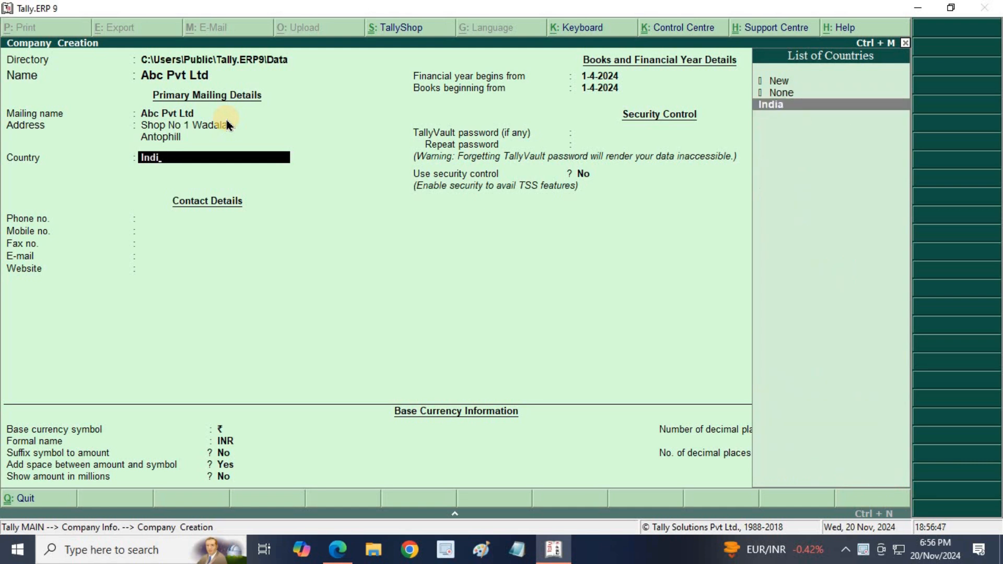
pyautogui.press('Return')
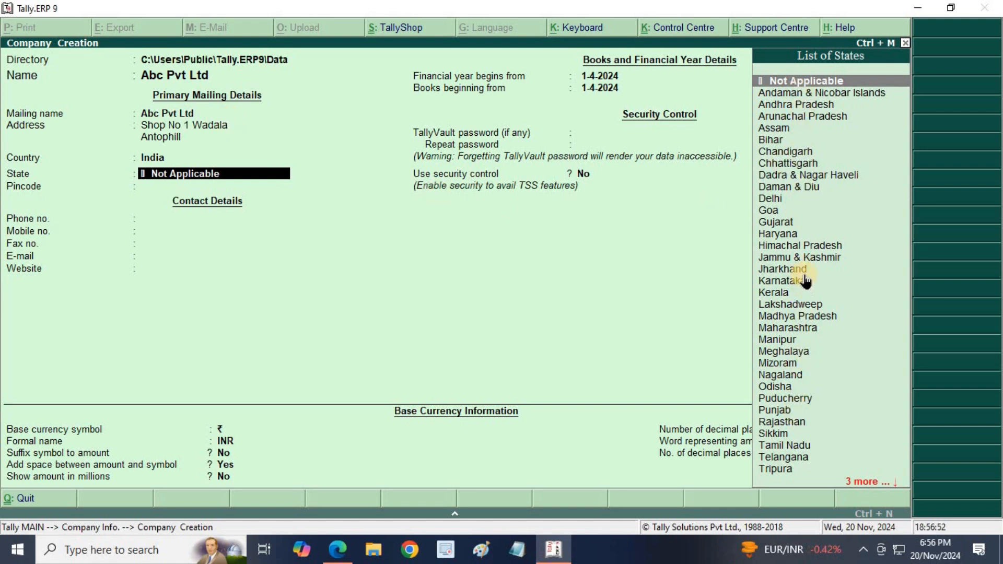
pyautogui.write('Maha')
pyautogui.press('Return')
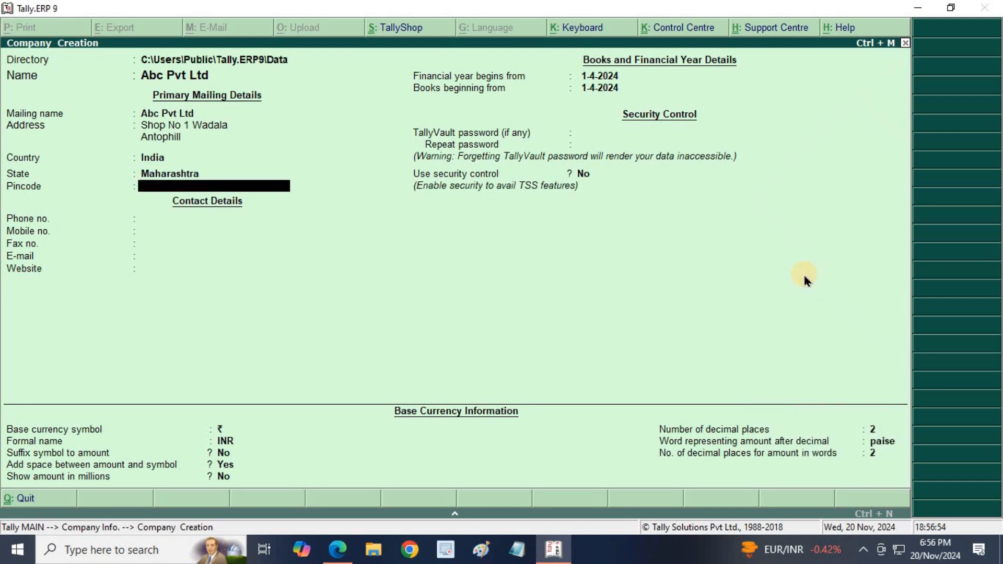
pyautogui.write('400037')
# - Enter the company's phone, mobile and fax numbers in the Contact Details fields
pyautogui.press('Return')
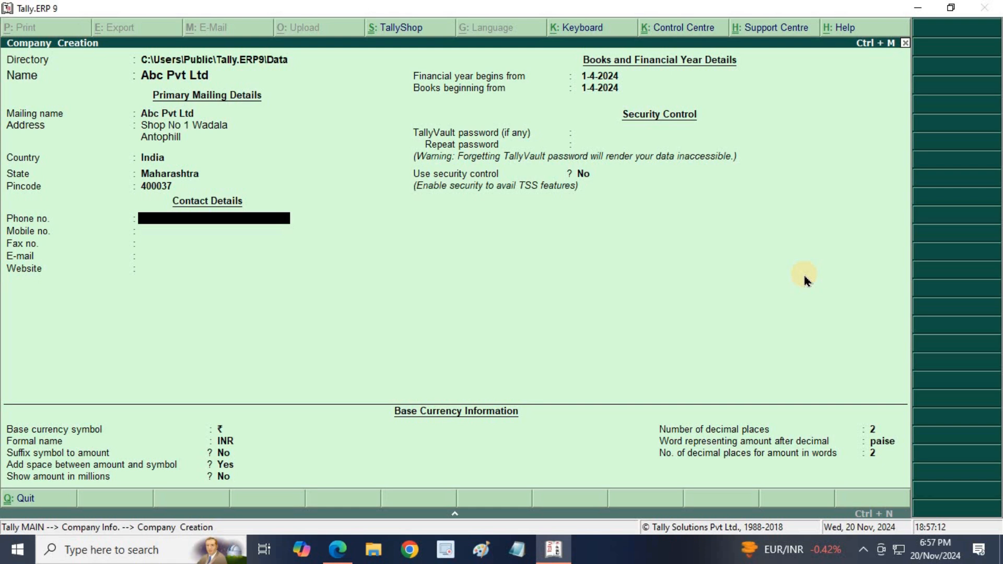
pyautogui.press('Return')
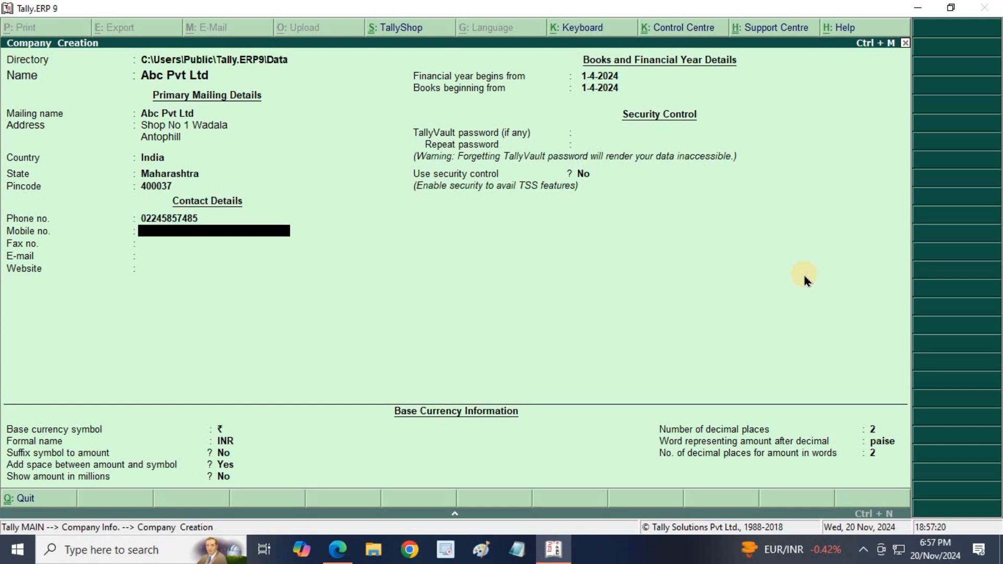
pyautogui.write('748574XXXX')
pyautogui.press('Return')
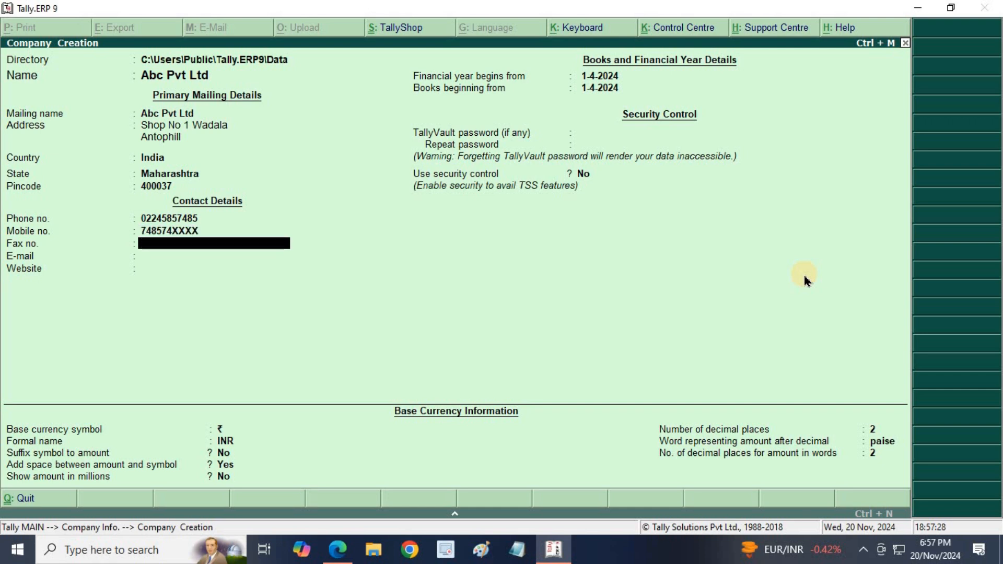
pyautogui.press('Return')
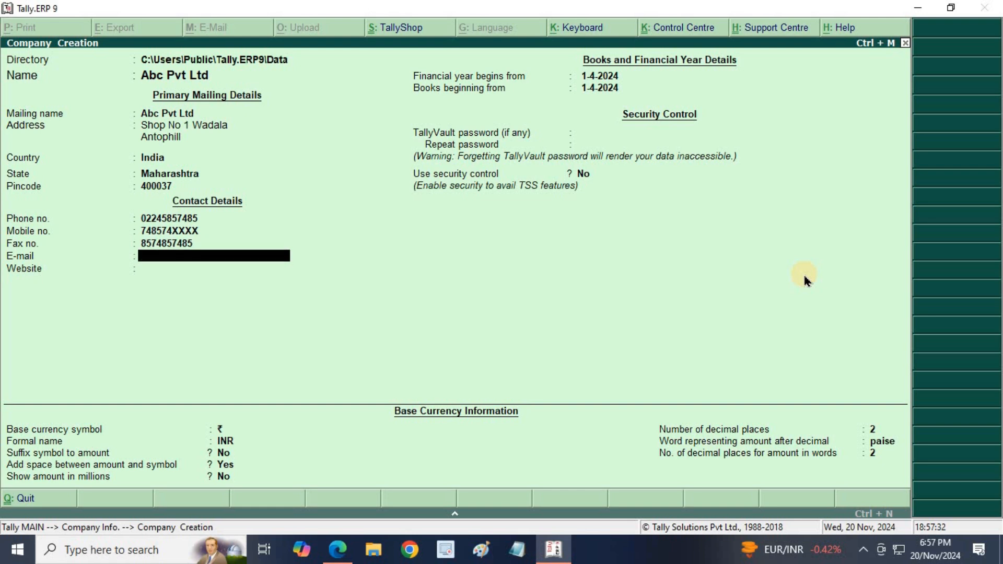
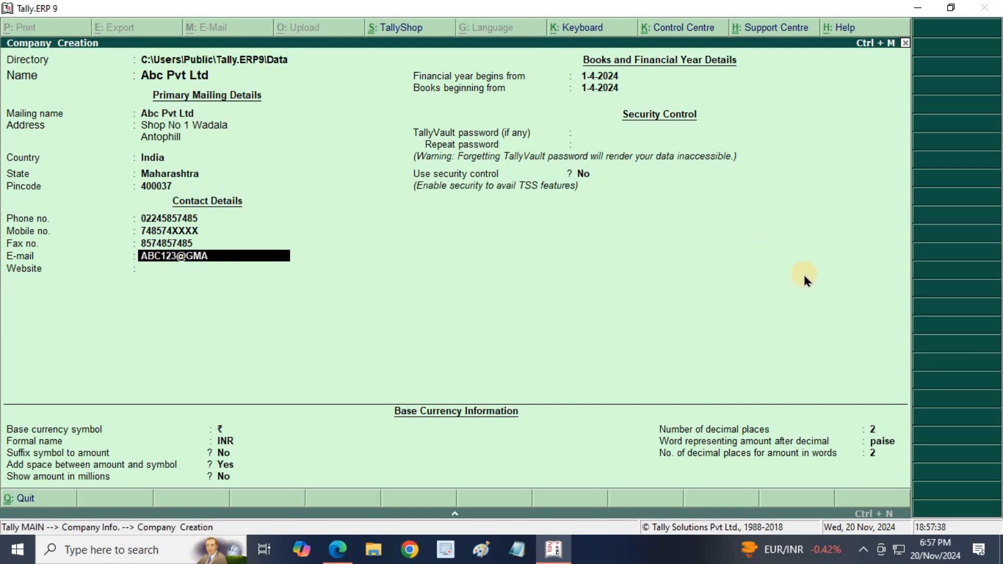
pyautogui.press('Return')
pyautogui.write('WWW.')
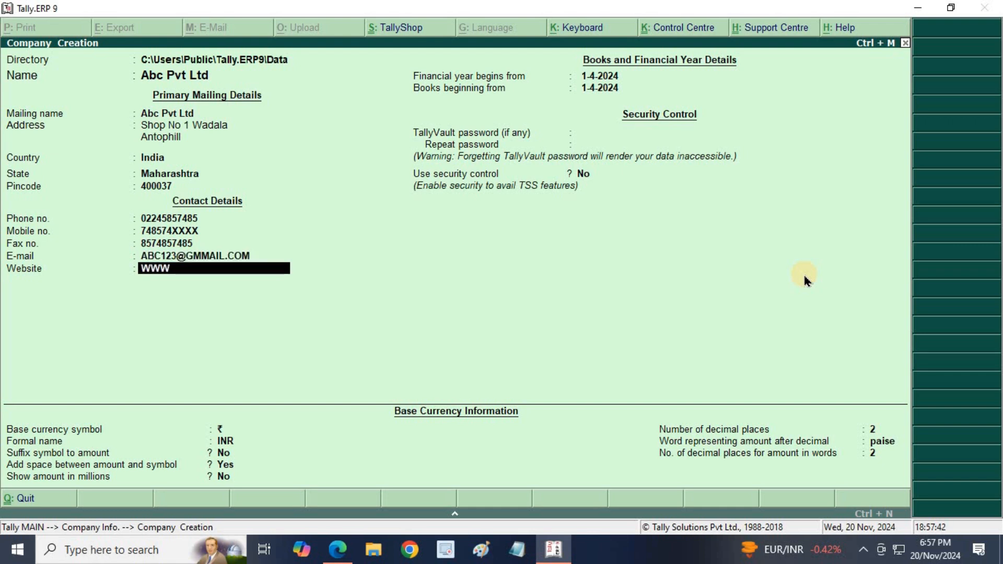
pyautogui.write('A')
pyautogui.write('COM')
pyautogui.press('Return')
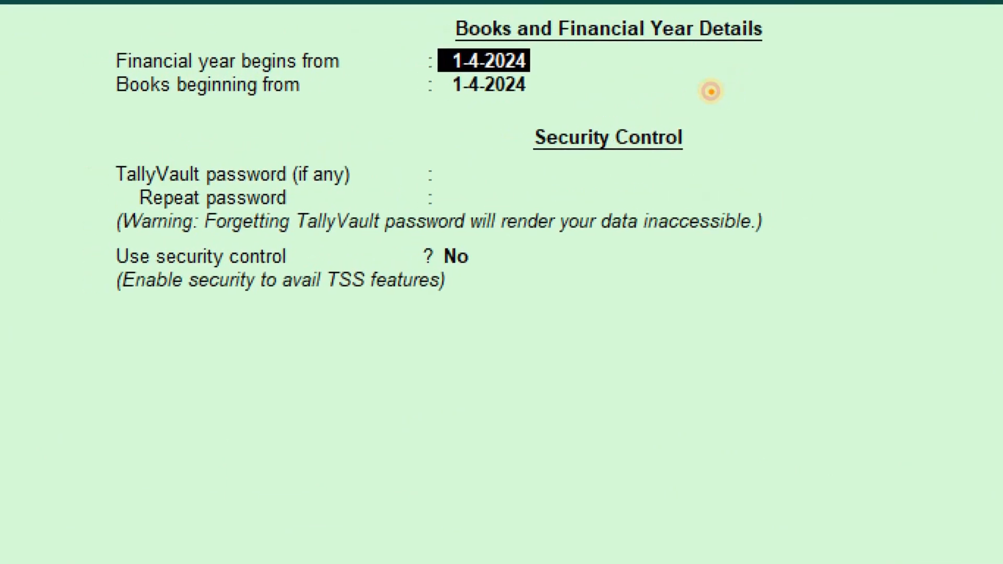
# - Draw a red pen arc beneath the 1-4-2024 financial year and books beginning dates
pyautogui.click(423, 122)
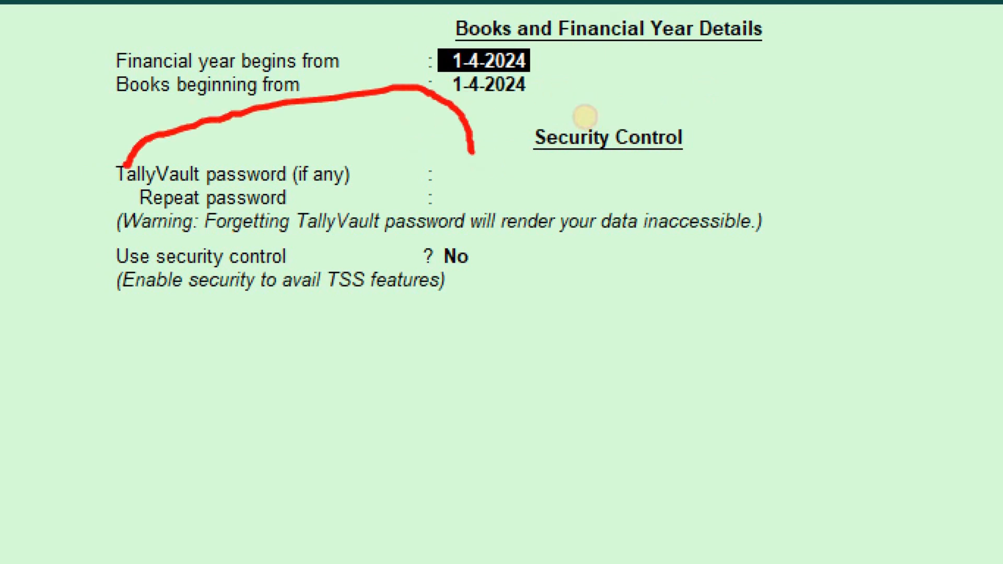
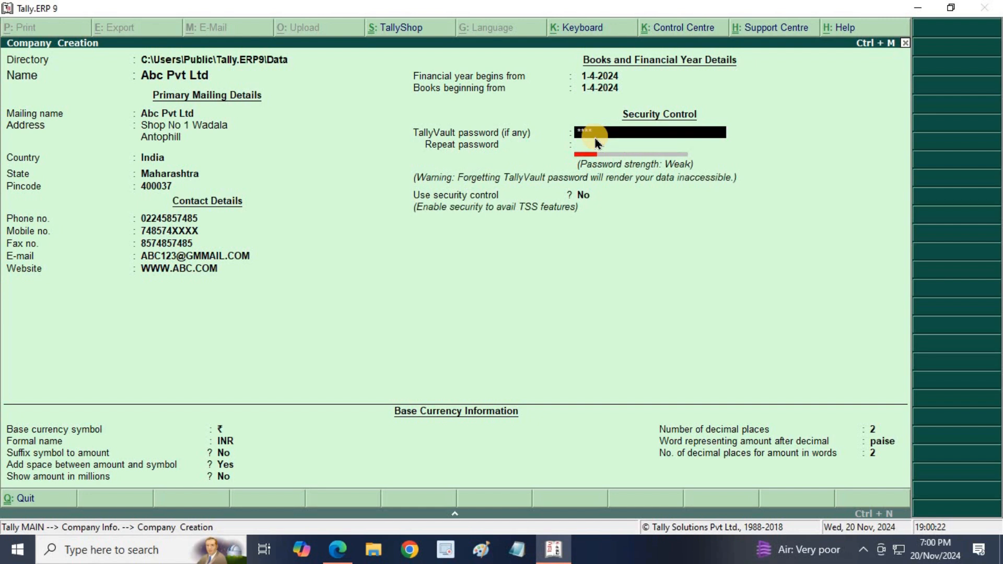
# - Accept the TallyVault password and confirm it in the Repeat password field
pyautogui.press('Return')
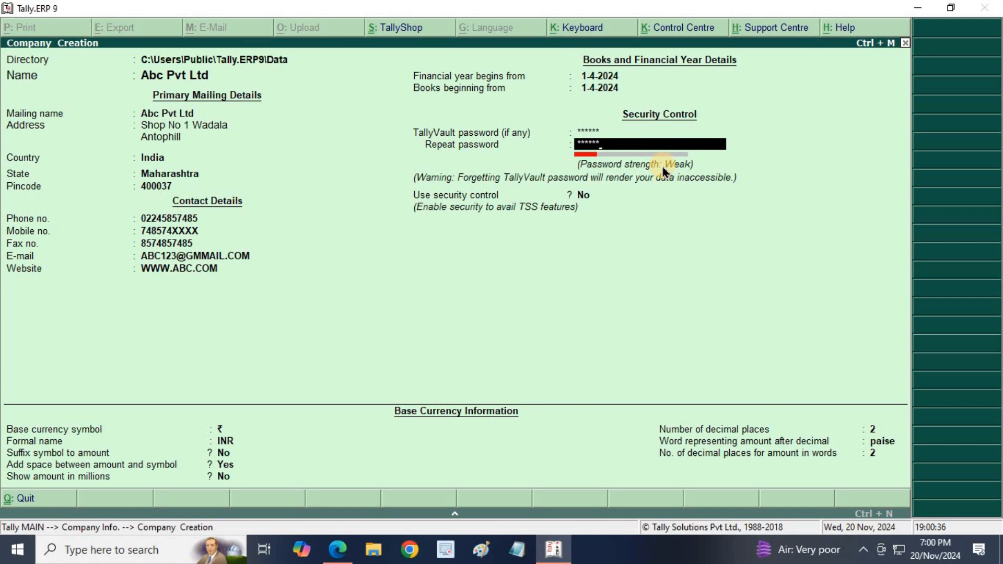
pyautogui.press('Return')
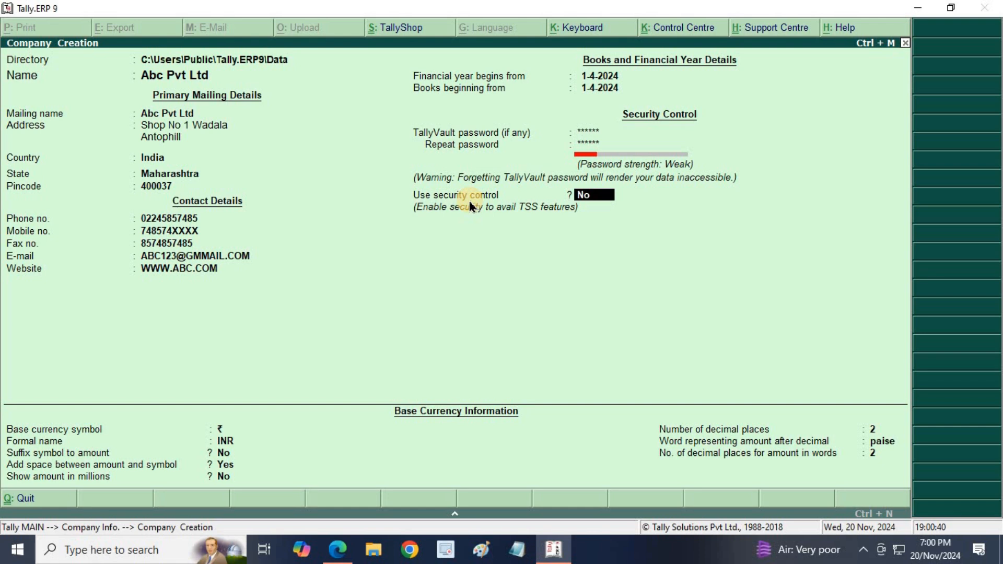
# - Turn security control on and enter the administrator name, password and repeated password
pyautogui.press('y')
pyautogui.press('Return')
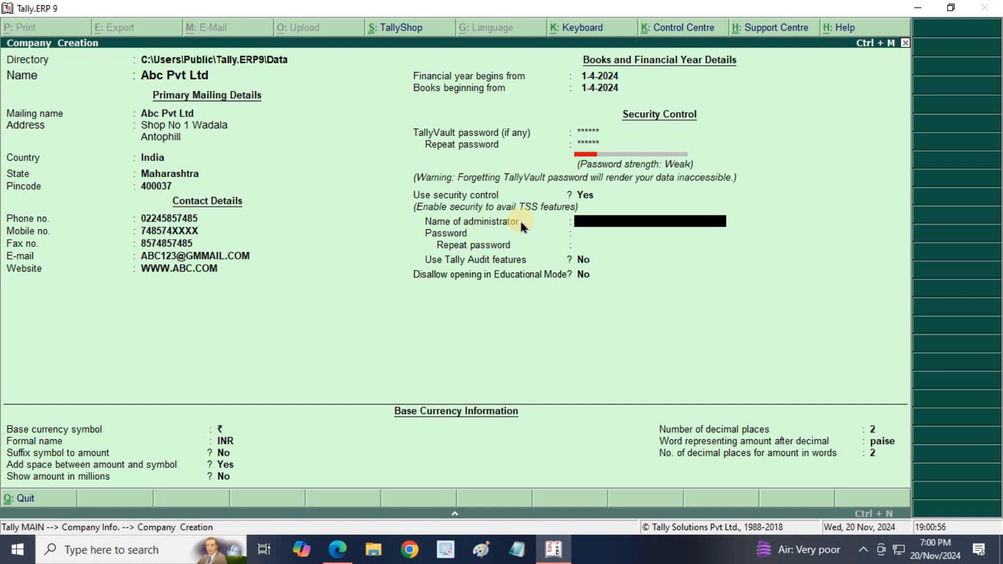
pyautogui.write('INFOTECH')
pyautogui.press('Return')
pyautogui.write('*')
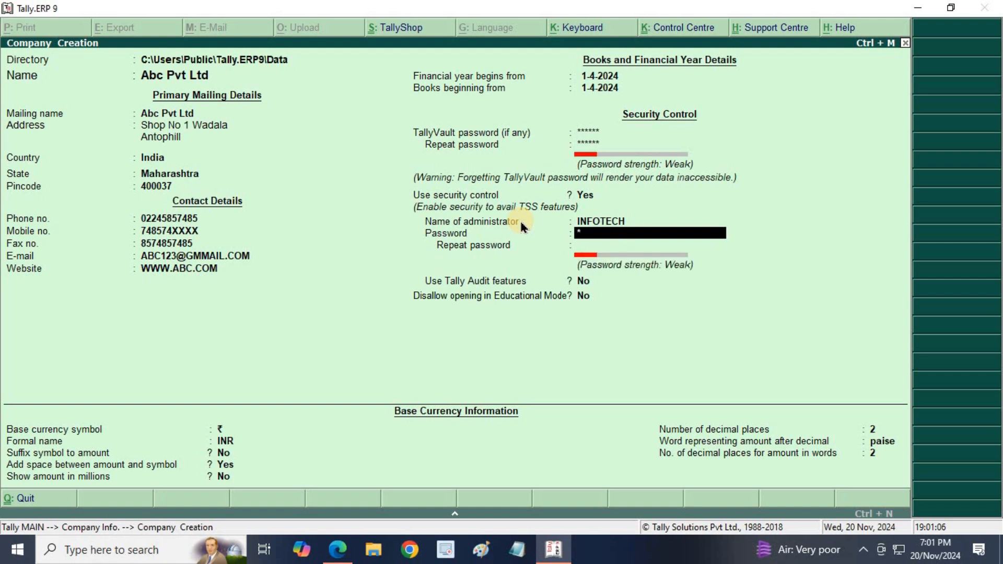
pyautogui.press('BackSpace')
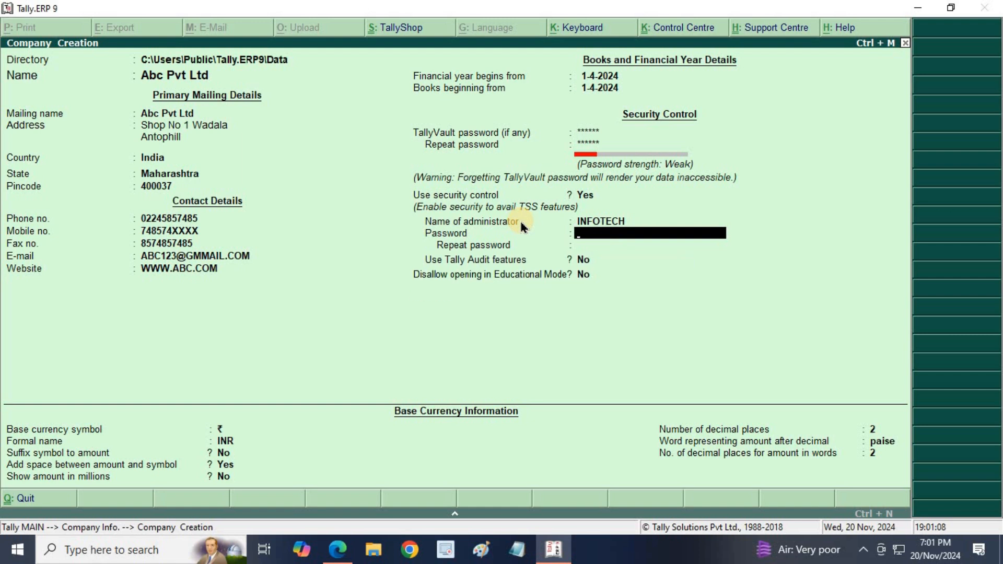
pyautogui.write('********')
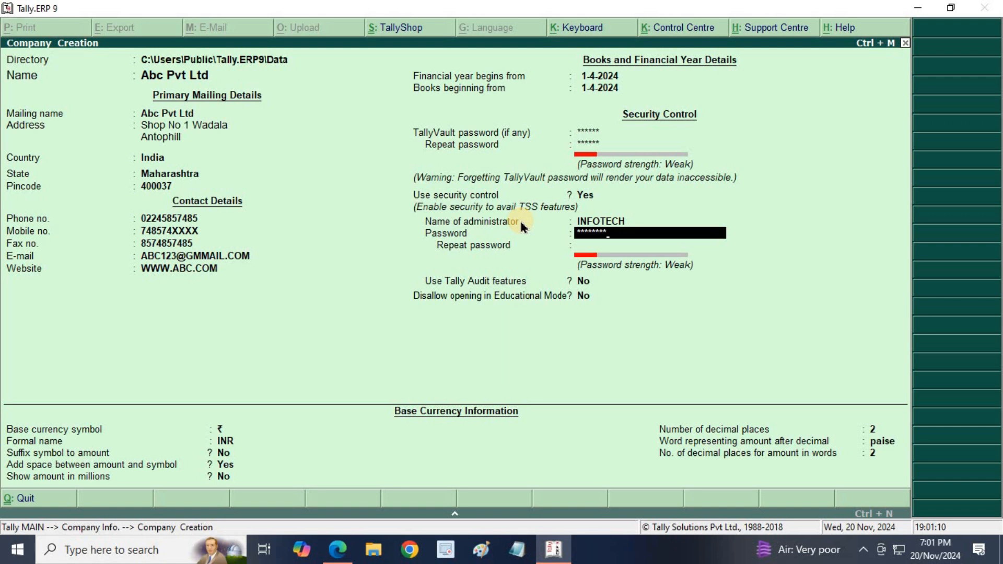
pyautogui.press('Return')
pyautogui.write('*')
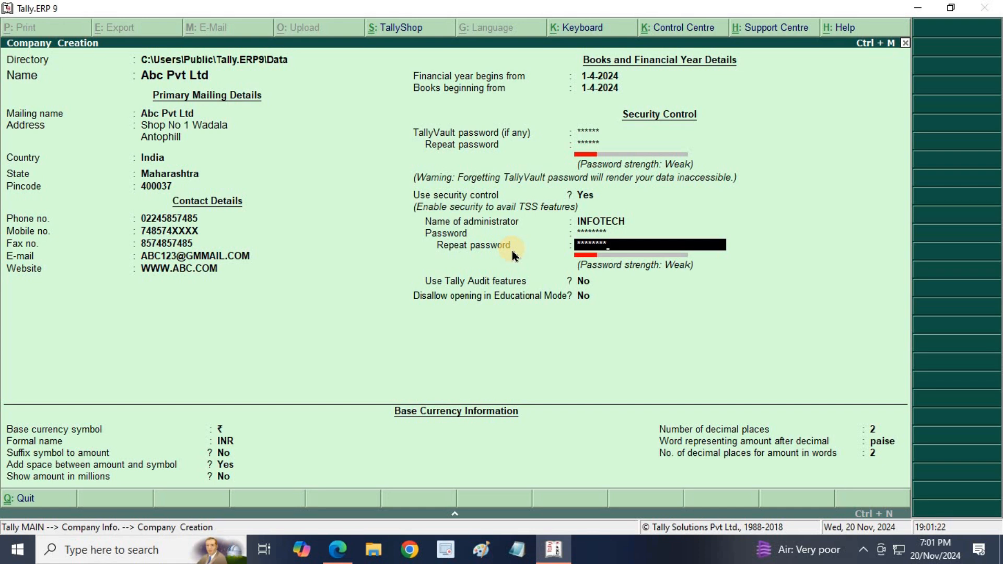
pyautogui.press('Return')
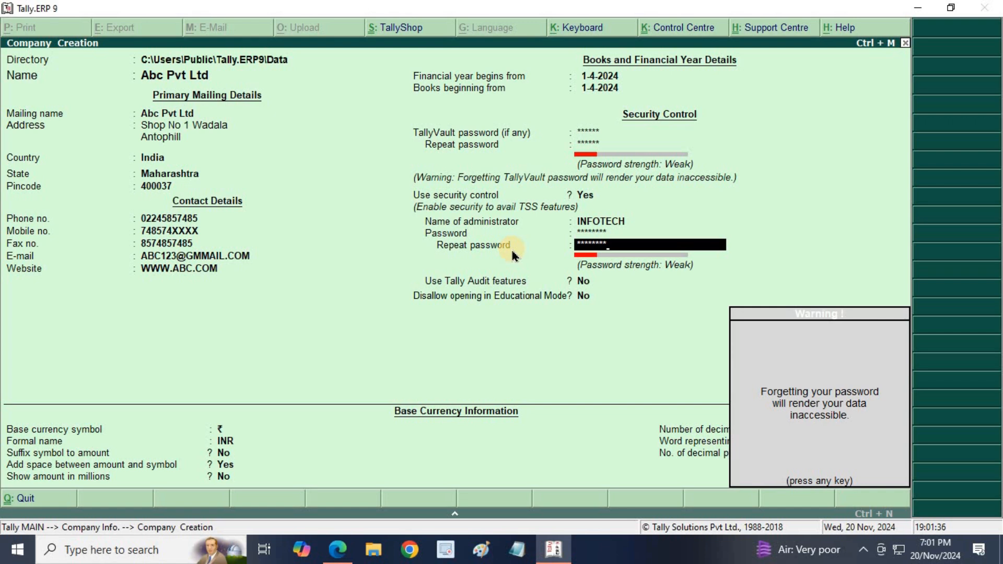
# - Dismiss the forgotten-password warning and leave Tally Audit and Educational Mode restriction at No
pyautogui.press('Return')
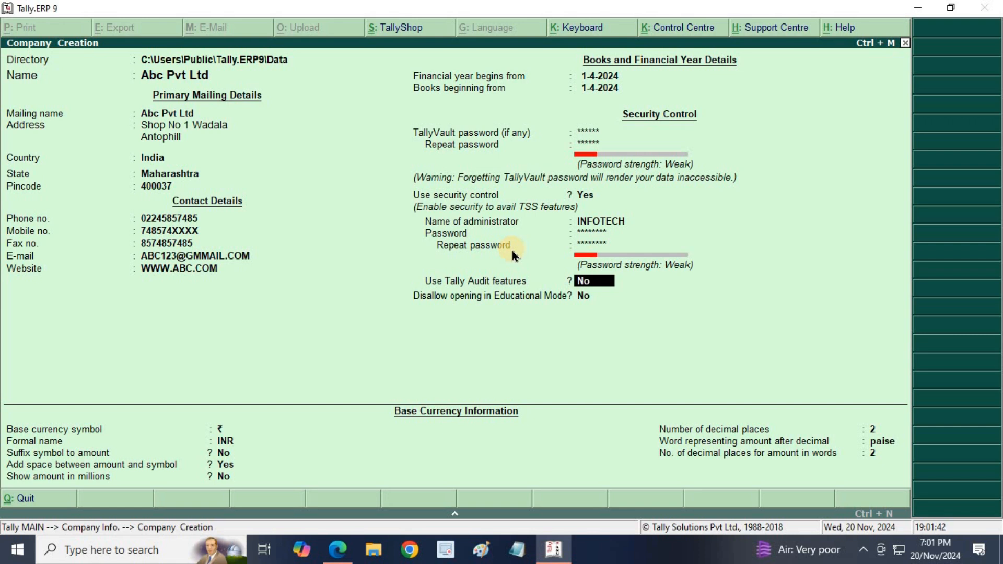
pyautogui.press('Return')
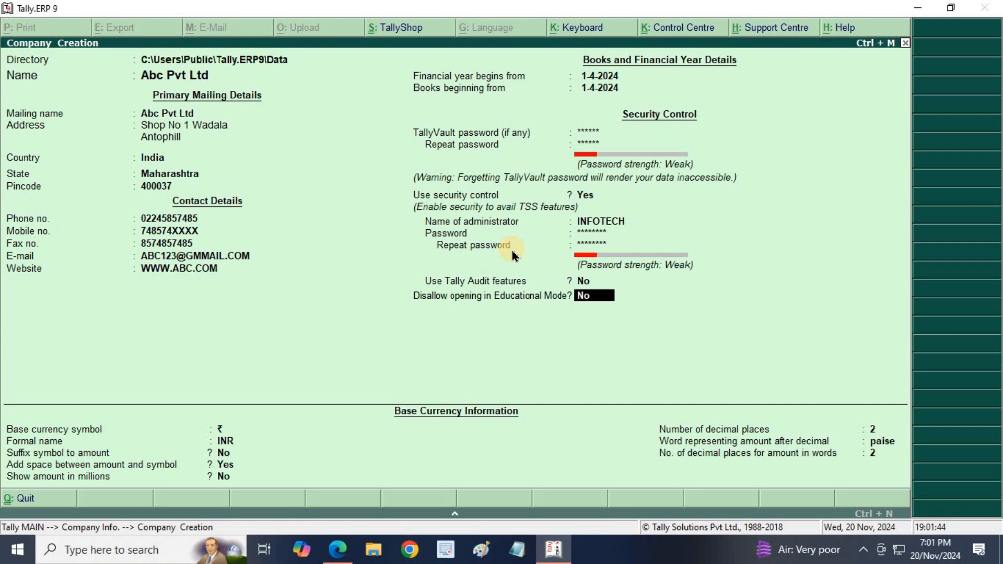
pyautogui.press('Return')
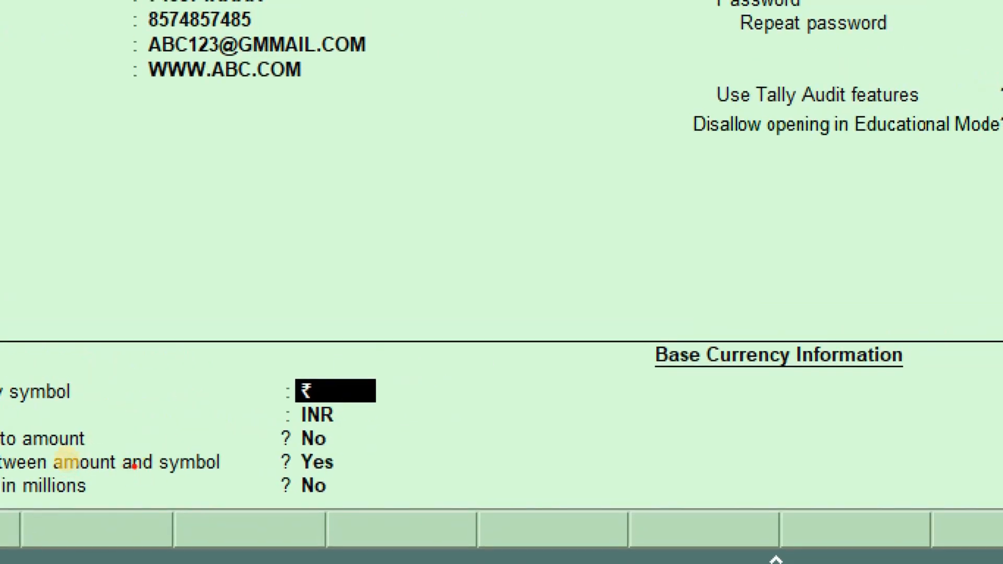
pyautogui.moveTo(363, 161)
pyautogui.mouseDown()
pyautogui.moveTo(362, 204)
pyautogui.moveTo(388, 181)
pyautogui.moveTo(366, 188)
pyautogui.moveTo(419, 212)
pyautogui.mouseUp()
pyautogui.moveTo(414, 152)
pyautogui.mouseDown()
pyautogui.moveTo(425, 156)
pyautogui.moveTo(435, 192)
pyautogui.moveTo(418, 213)
pyautogui.mouseUp()
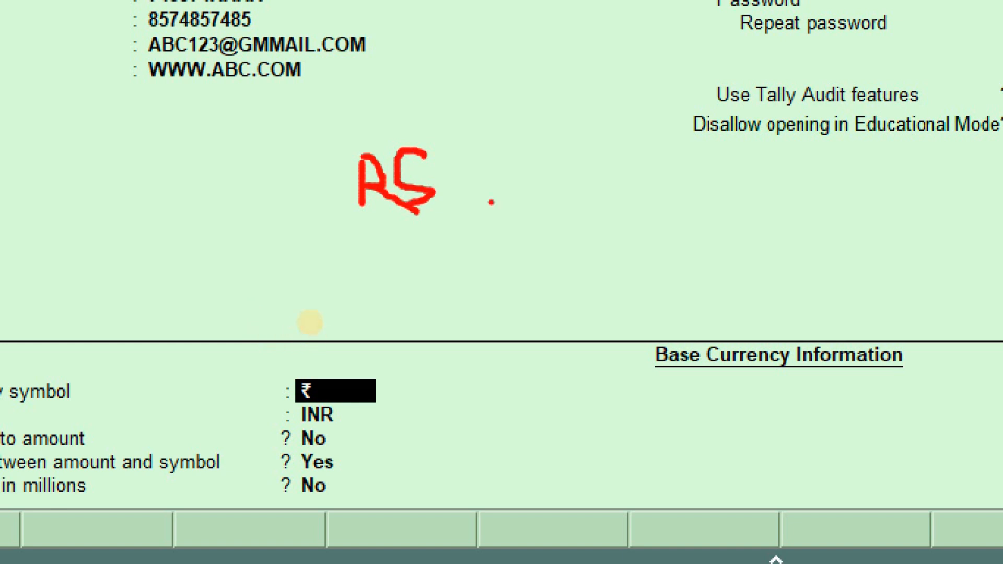
pyautogui.moveTo(477, 151)
pyautogui.mouseDown()
pyautogui.moveTo(515, 149)
pyautogui.moveTo(479, 157)
pyautogui.moveTo(484, 219)
pyautogui.mouseUp()
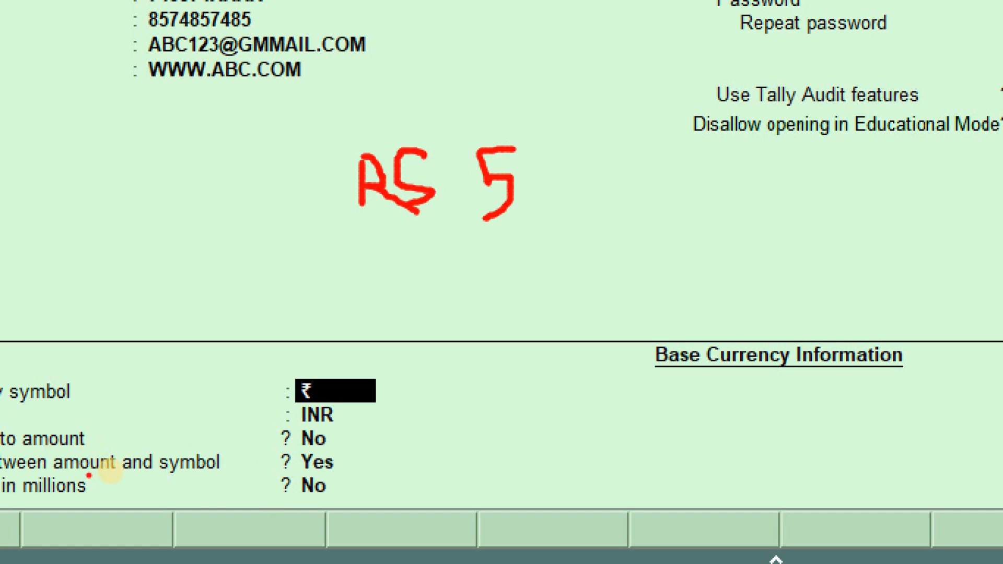
pyautogui.moveTo(423, 174)
pyautogui.mouseDown()
pyautogui.moveTo(477, 165)
pyautogui.moveTo(454, 199)
pyautogui.mouseUp()
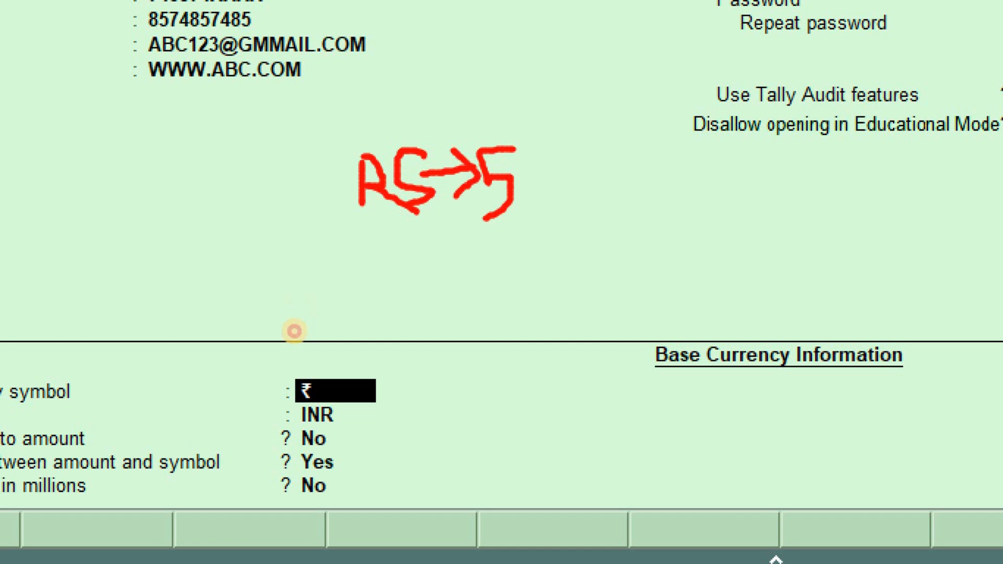
pyautogui.moveTo(355, 152)
pyautogui.mouseDown()
pyautogui.moveTo(460, 93)
pyautogui.moveTo(475, 152)
pyautogui.mouseUp()
pyautogui.moveTo(449, 141); pyautogui.dragTo(474, 149)
pyautogui.moveTo(498, 117); pyautogui.dragTo(478, 152)
pyautogui.moveTo(395, 299)
pyautogui.mouseDown()
pyautogui.moveTo(394, 283)
pyautogui.moveTo(387, 324)
pyautogui.moveTo(429, 285)
pyautogui.moveTo(449, 327)
pyautogui.mouseUp()
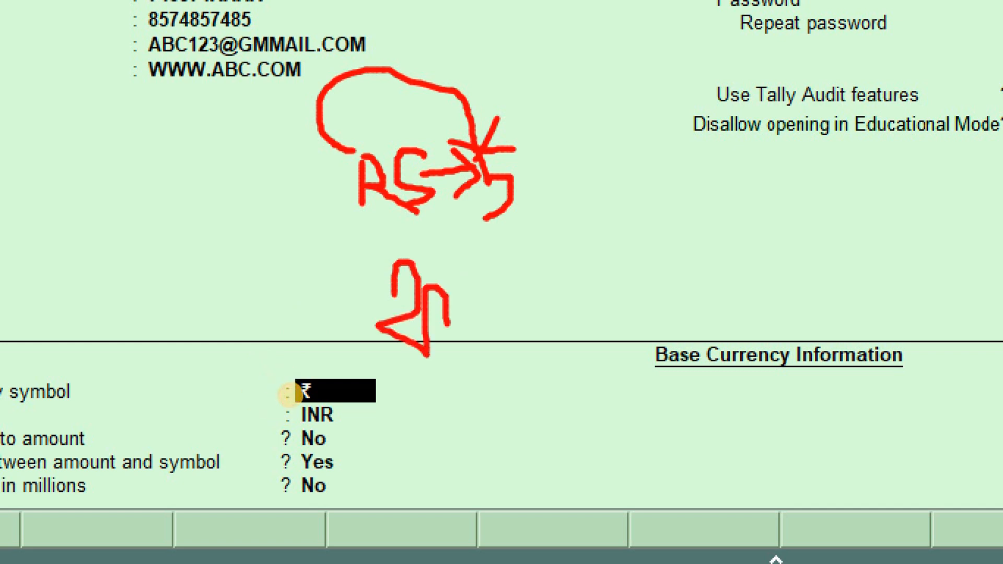
pyautogui.press('Escape')
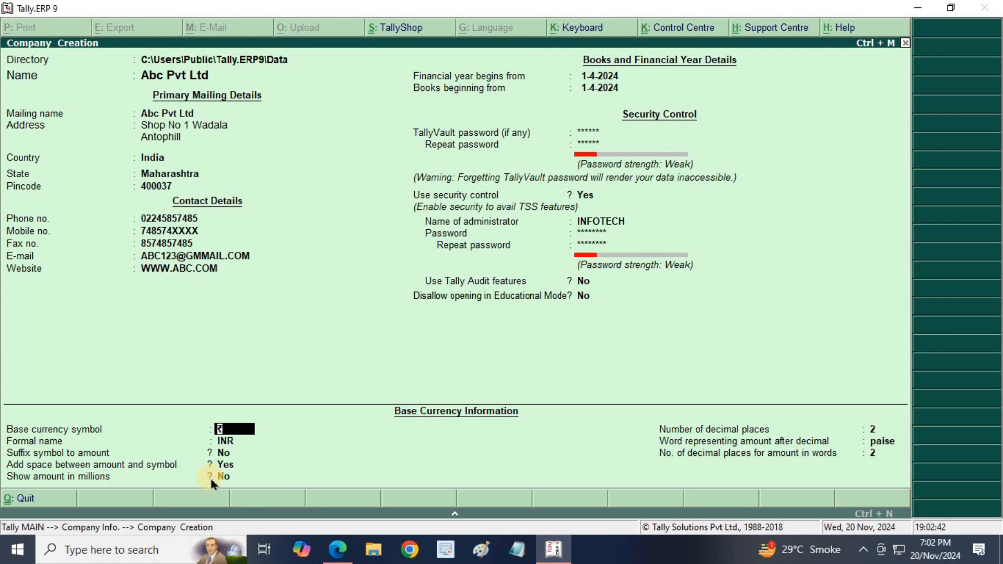
pyautogui.hotkey('ctrl', '1')
pyautogui.click(15, 460)
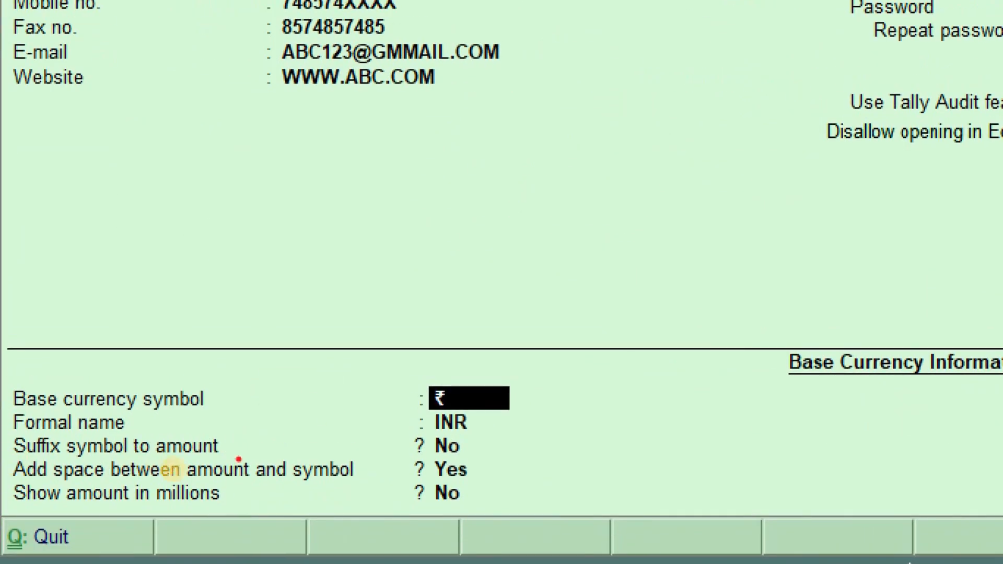
pyautogui.moveTo(472, 500); pyautogui.dragTo(546, 461)
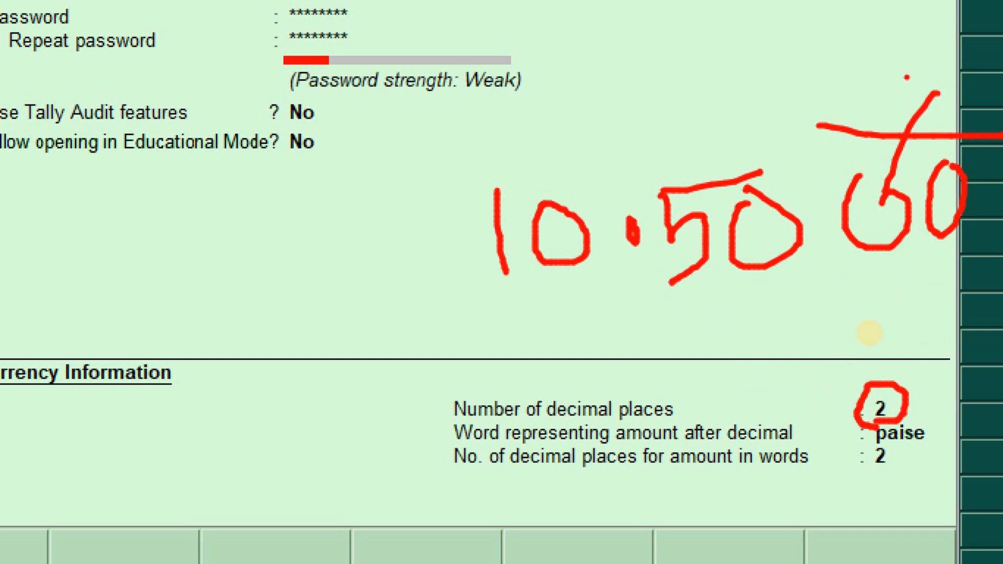
pyautogui.moveTo(779, 121)
pyautogui.mouseDown()
pyautogui.moveTo(840, 332)
pyautogui.moveTo(1002, 284)
pyautogui.mouseUp()
pyautogui.moveTo(804, 278)
pyautogui.mouseDown()
pyautogui.moveTo(657, 301)
pyautogui.moveTo(625, 141)
pyautogui.moveTo(816, 119)
pyautogui.moveTo(815, 230)
pyautogui.moveTo(768, 300)
pyautogui.moveTo(484, 312)
pyautogui.mouseUp()
pyautogui.moveTo(455, 345)
pyautogui.mouseDown()
pyautogui.moveTo(480, 274)
pyautogui.moveTo(531, 374)
pyautogui.mouseUp()
pyautogui.moveTo(990, 65); pyautogui.dragTo(970, 133)
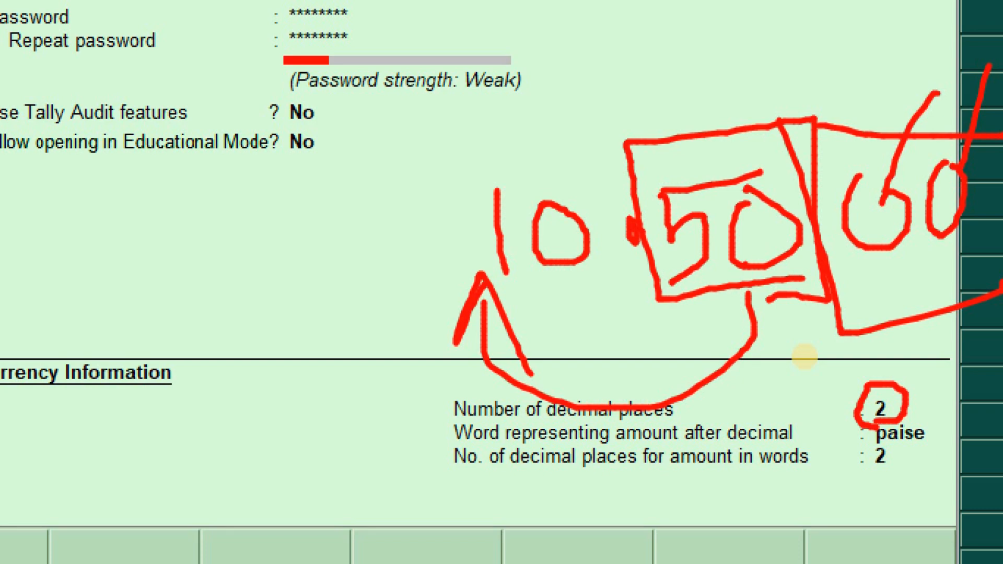
pyautogui.press('Escape')
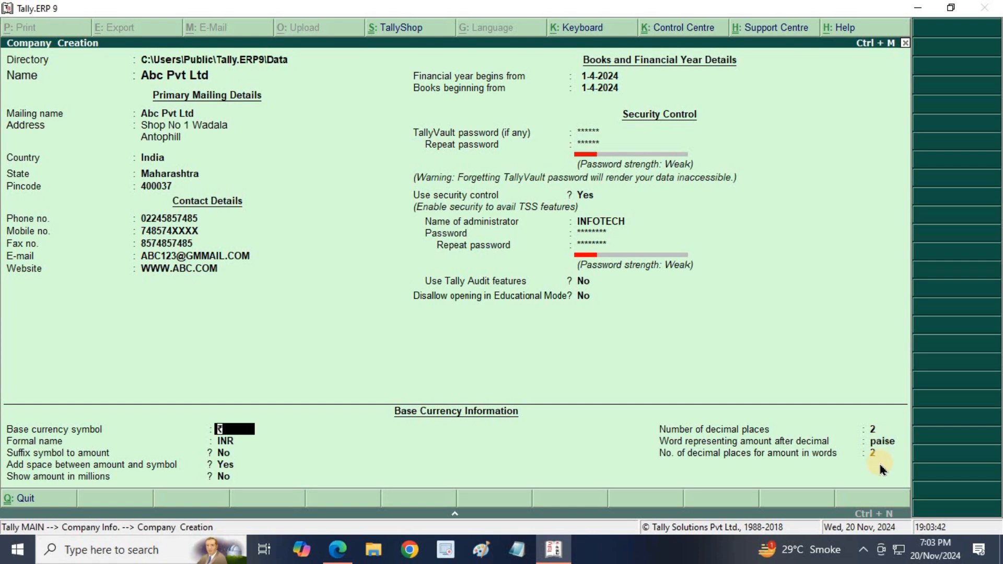
# - Keep the default currency settings and save the new Abc Pvt Ltd company
pyautogui.press('Return')
pyautogui.press('Return')
pyautogui.press('Return')
pyautogui.press('Return')
pyautogui.press('Return')
pyautogui.press('Return')
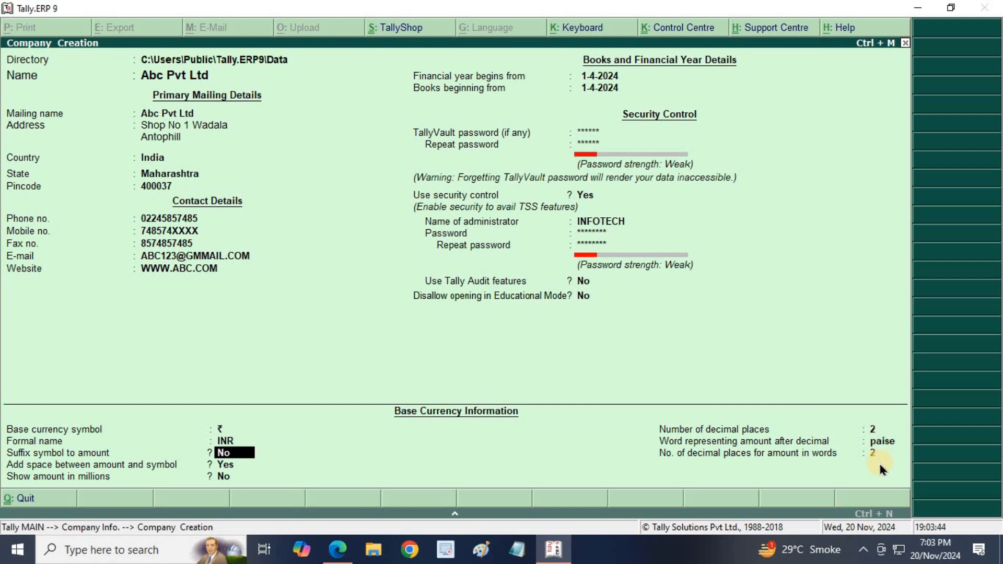
pyautogui.press('Return')
pyautogui.press('Return')
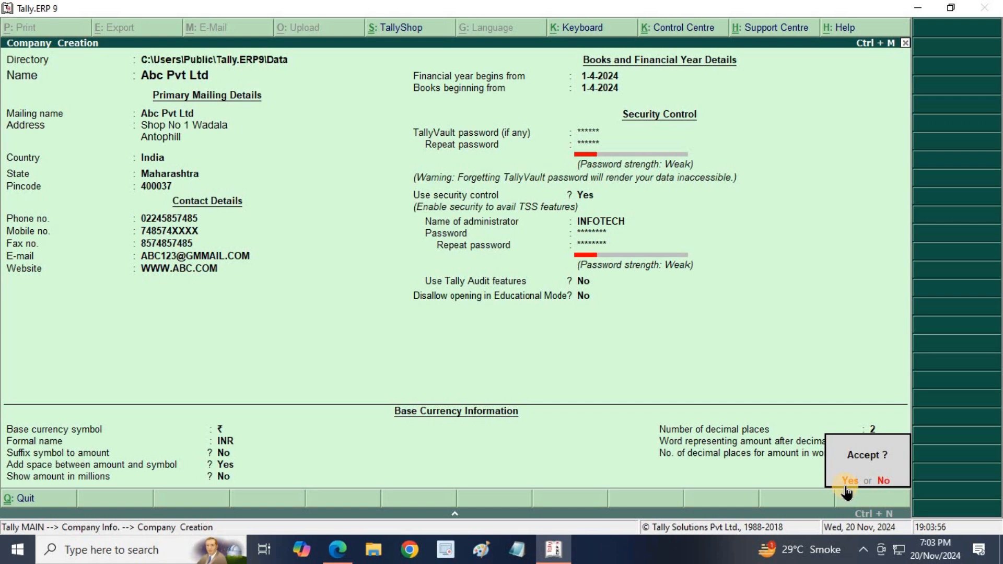
pyautogui.click(845, 485)
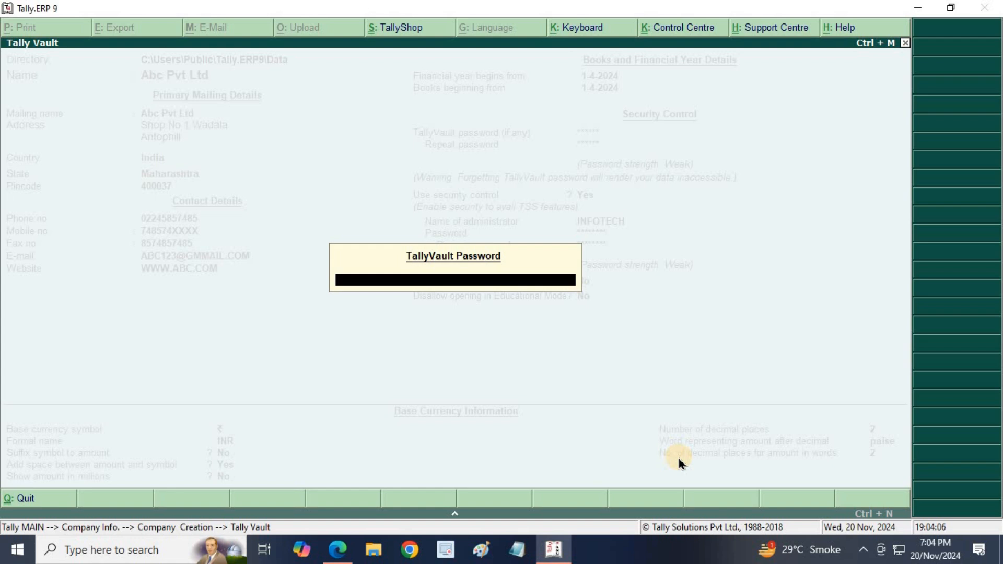
# - Unlock Abc Pvt Ltd with its TallyVault password, log in as administrator, and return to the course PDF
pyautogui.write('1234')
pyautogui.press('Return')
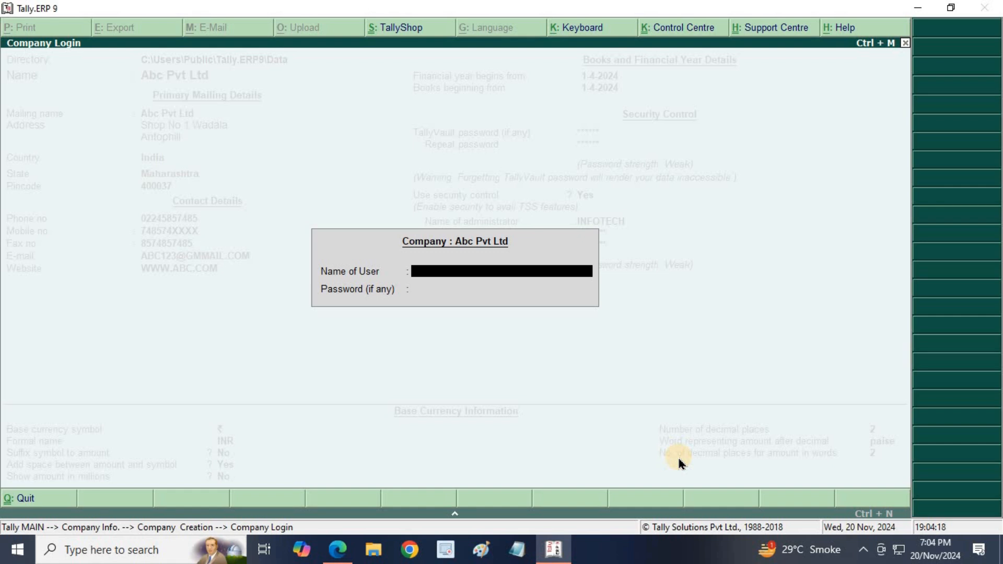
pyautogui.write('INFOTECH')
pyautogui.press('Return')
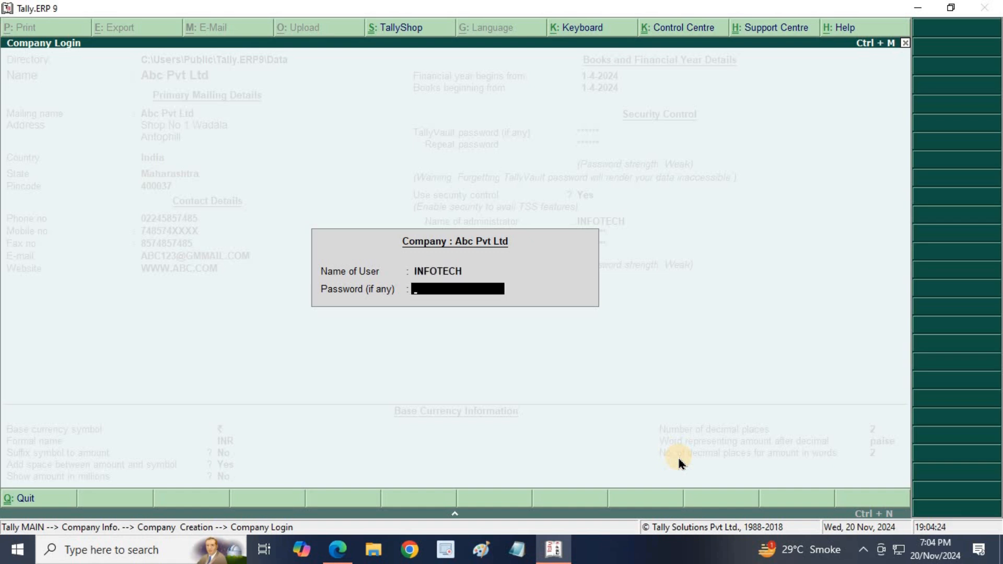
pyautogui.write('*******')
pyautogui.press('Return')
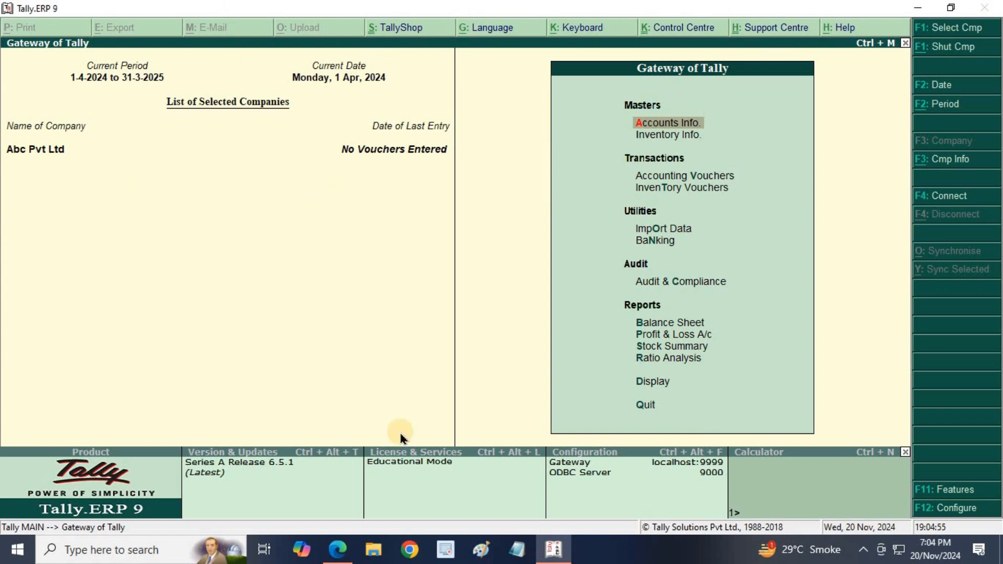
pyautogui.click(337, 548)
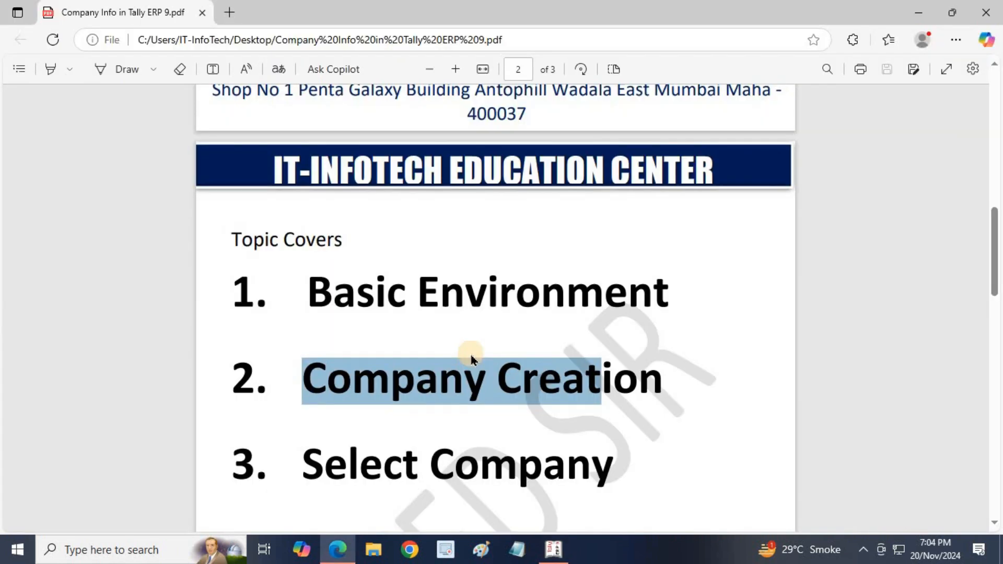
# - Select the Select Company topic in the course PDF, clear the selection, and return to Tally
pyautogui.scroll(-3, 471, 356)
pyautogui.click(395, 235)
pyautogui.moveTo(326, 234); pyautogui.dragTo(522, 233)
pyautogui.moveTo(312, 313); pyautogui.dragTo(342, 491)
pyautogui.click(676, 310)
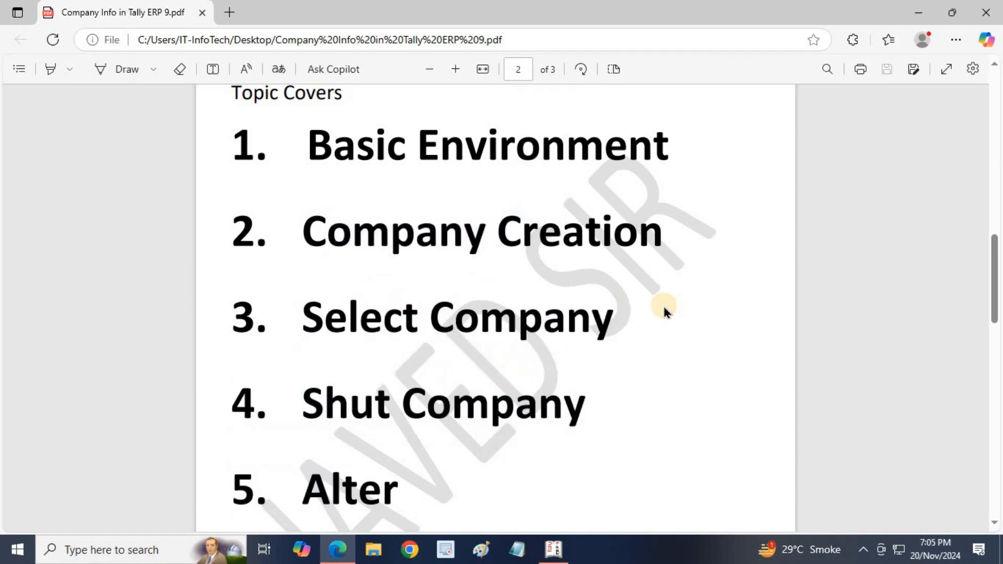
pyautogui.hotkey('alt', 'Tab')
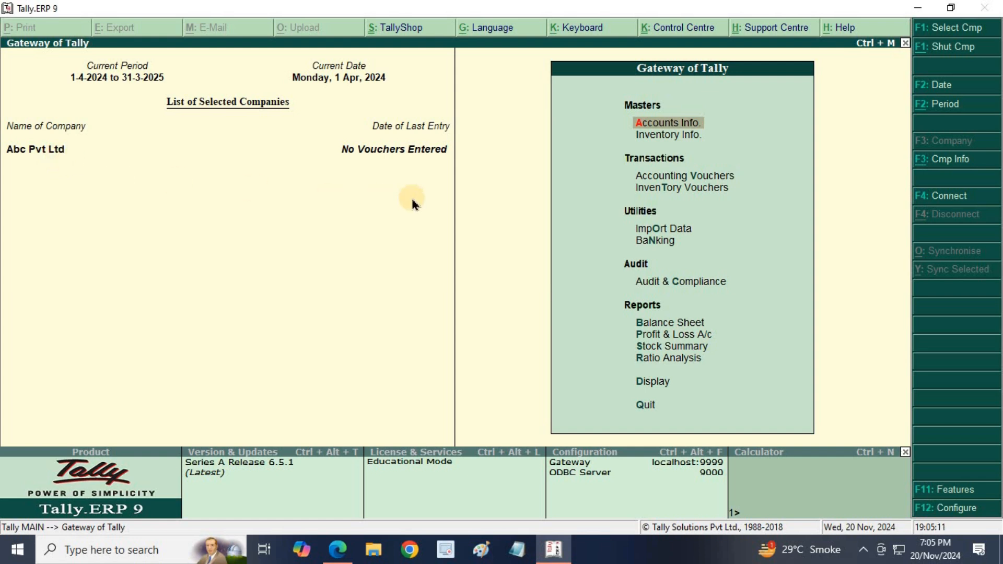
# - Shut Abc Pvt Ltd and open the vault-protected company 10011 from the List of Companies
pyautogui.click(936, 46)
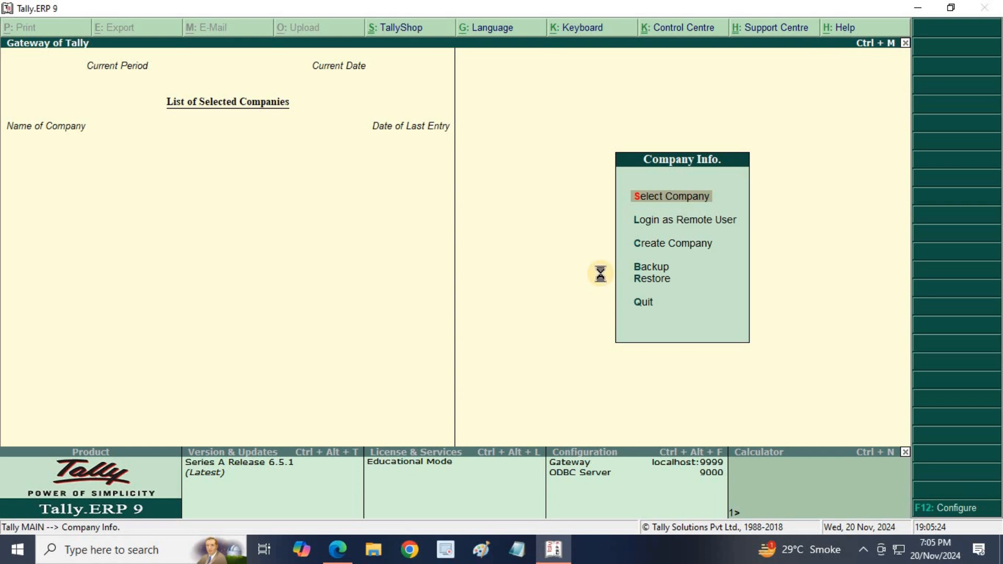
pyautogui.press('Return')
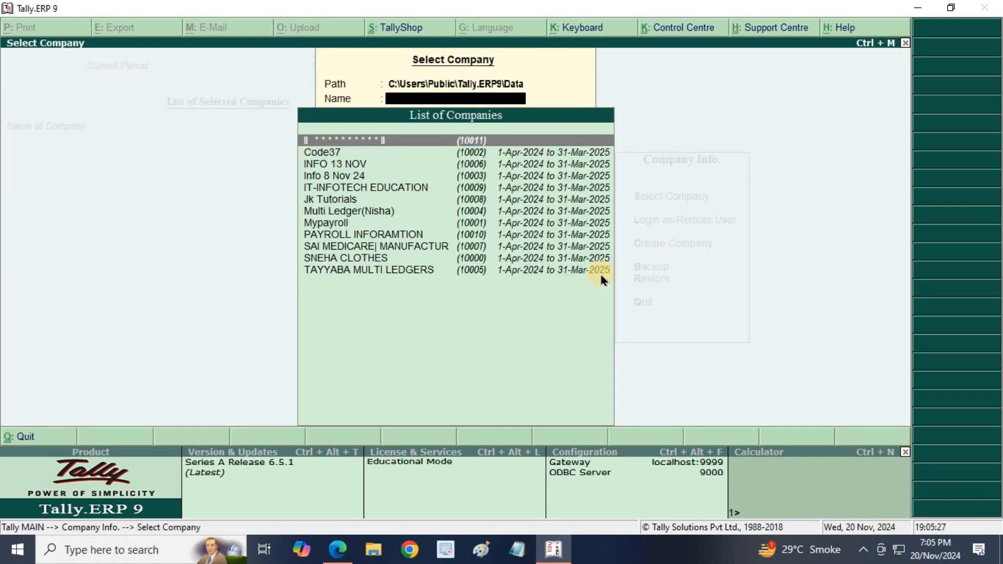
pyautogui.press('Down')
pyautogui.press('Down')
pyautogui.press('Down')
pyautogui.press('Down')
pyautogui.press('Down')
pyautogui.press('Down')
pyautogui.press('Down')
pyautogui.press('Down')
pyautogui.press('Down')
pyautogui.press('Down')
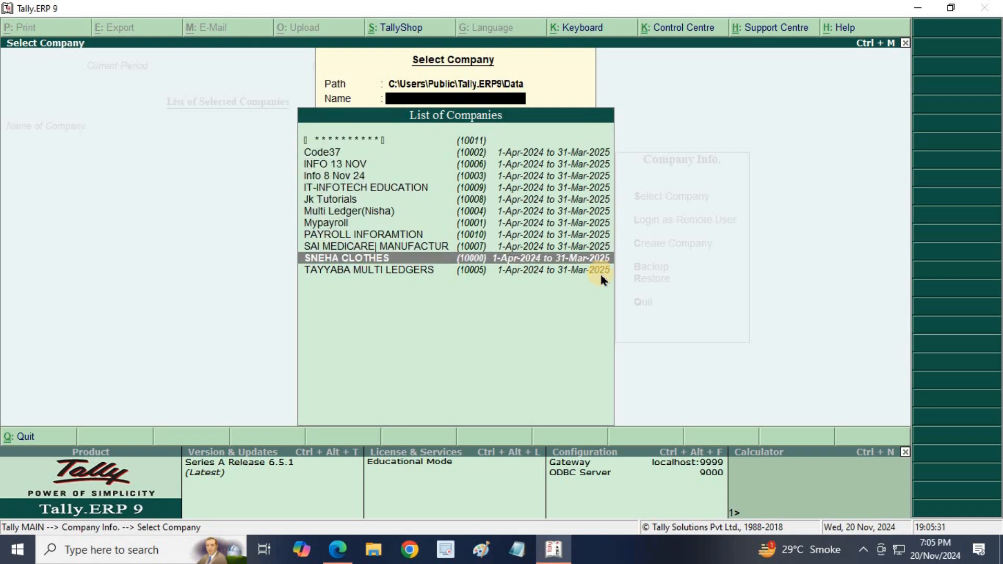
pyautogui.press('Down')
pyautogui.press('Up')
pyautogui.press('Up')
pyautogui.press('Up')
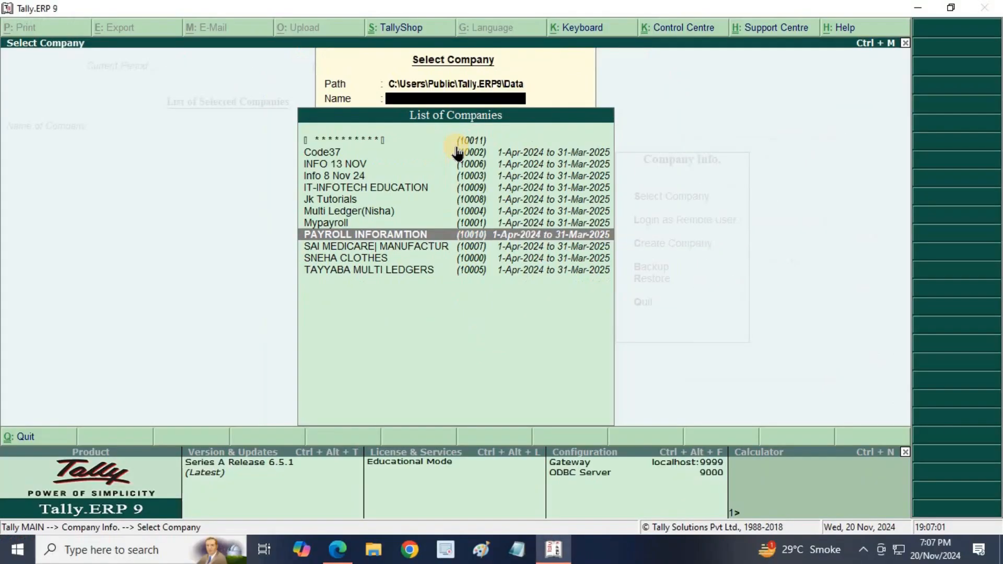
pyautogui.press('Up')
pyautogui.press('Up')
pyautogui.press('Up')
pyautogui.press('Up')
pyautogui.press('Up')
pyautogui.press('Up')
pyautogui.press('Up')
pyautogui.press('Up')
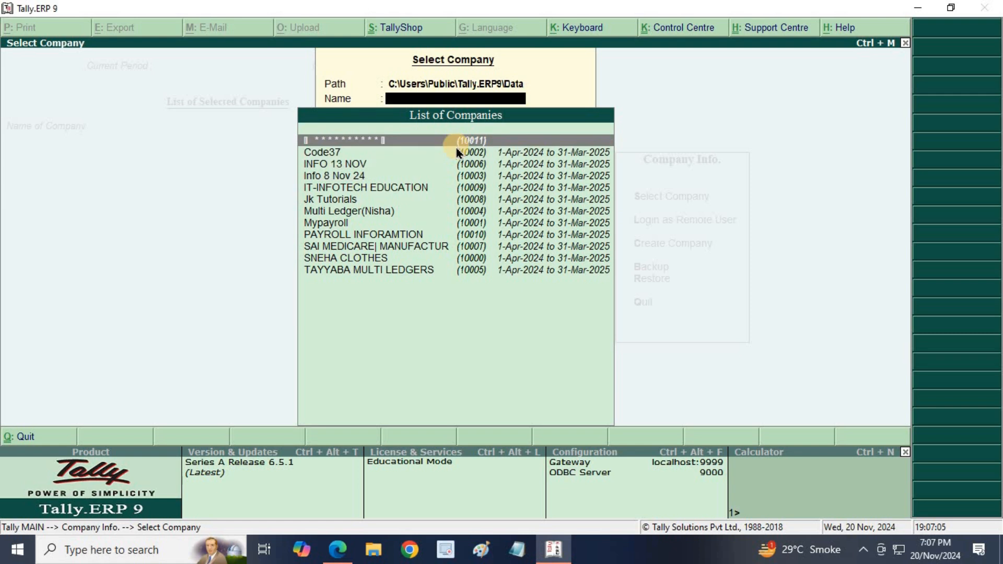
pyautogui.press('Return')
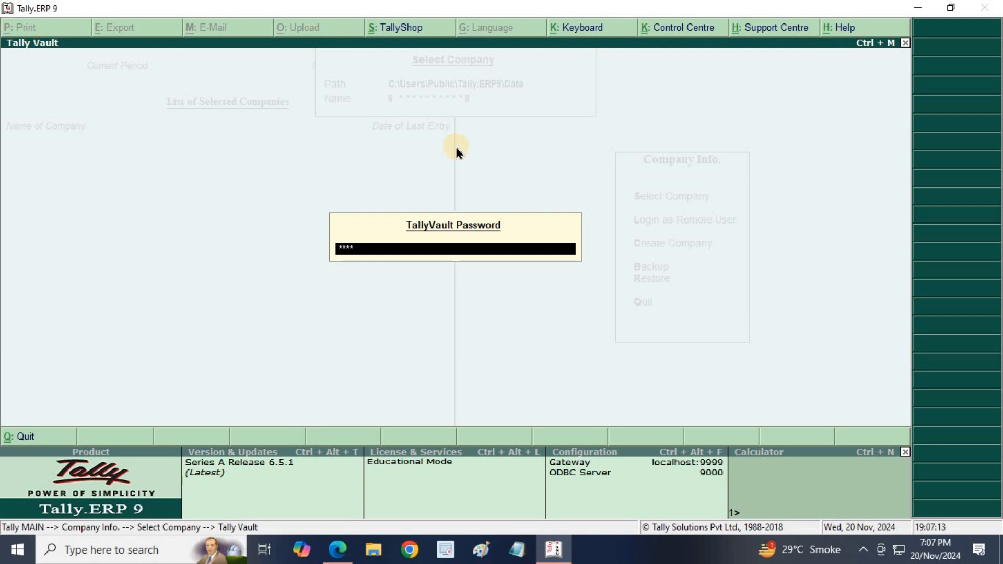
# - Submit the TallyVault password and log in with the administrator name and password
pyautogui.press('Return')
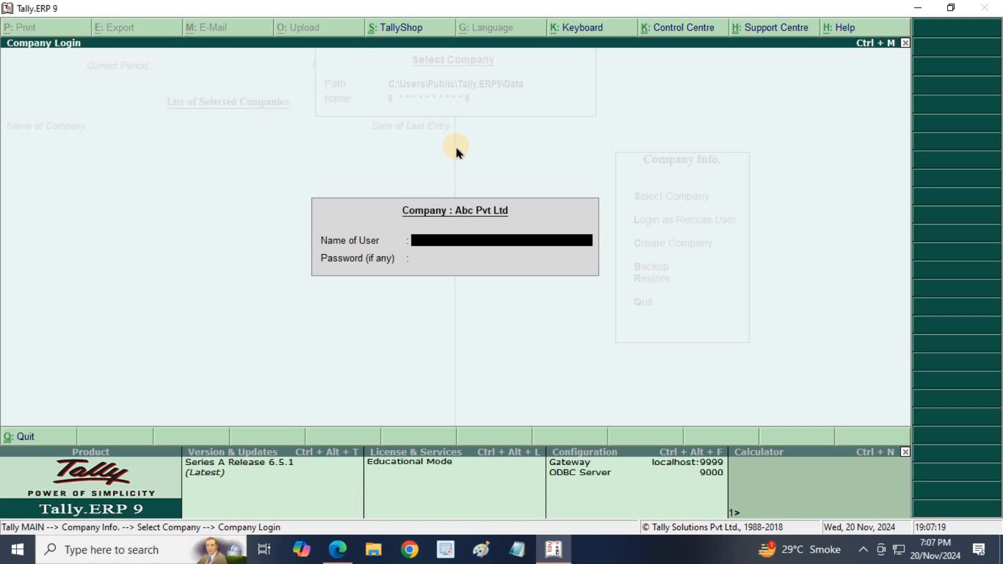
pyautogui.write('INFOTECH')
pyautogui.press('Return')
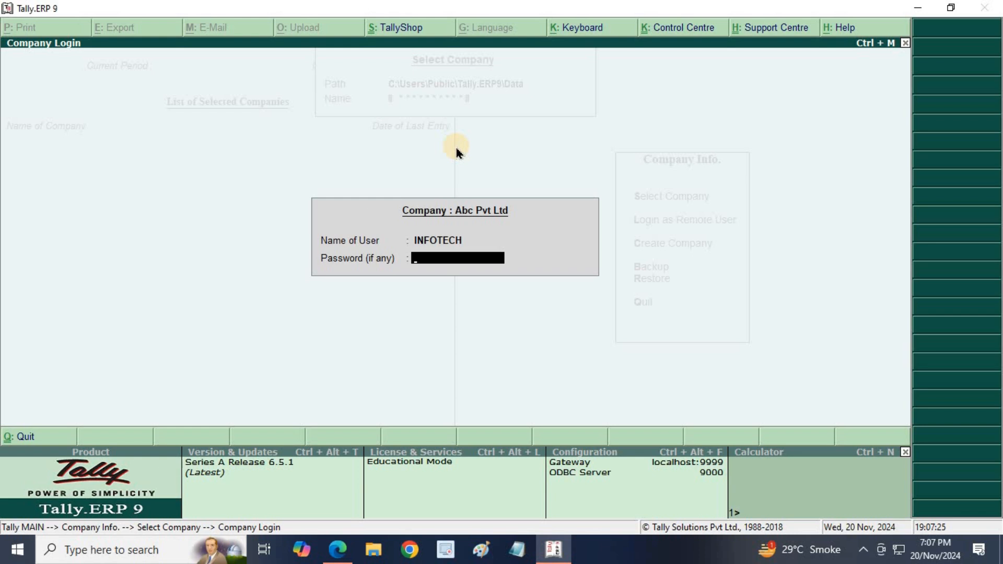
pyautogui.write('*******')
pyautogui.press('Return')
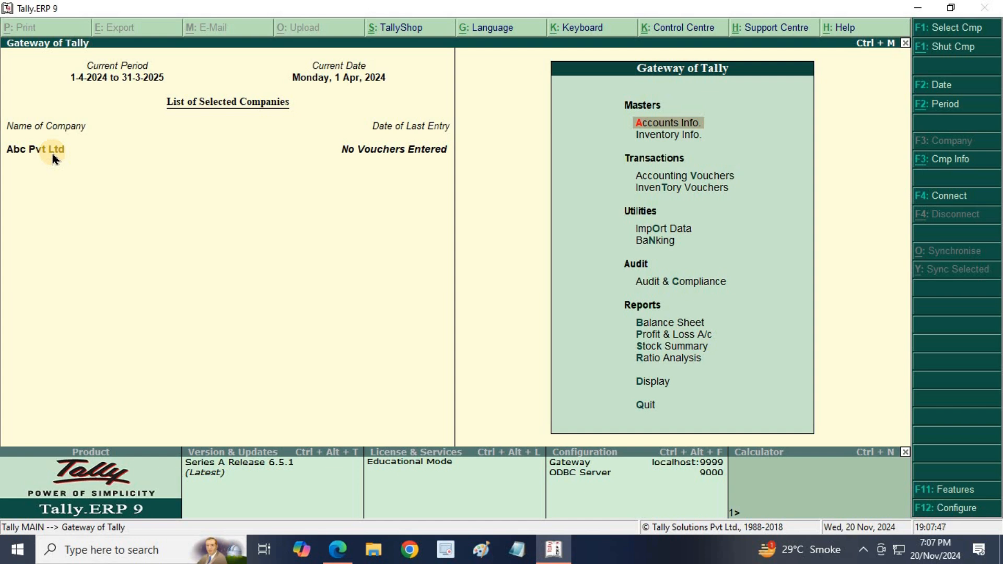
pyautogui.click(337, 549)
pyautogui.scroll(-4, 434, 449)
pyautogui.moveTo(302, 269); pyautogui.dragTo(396, 270)
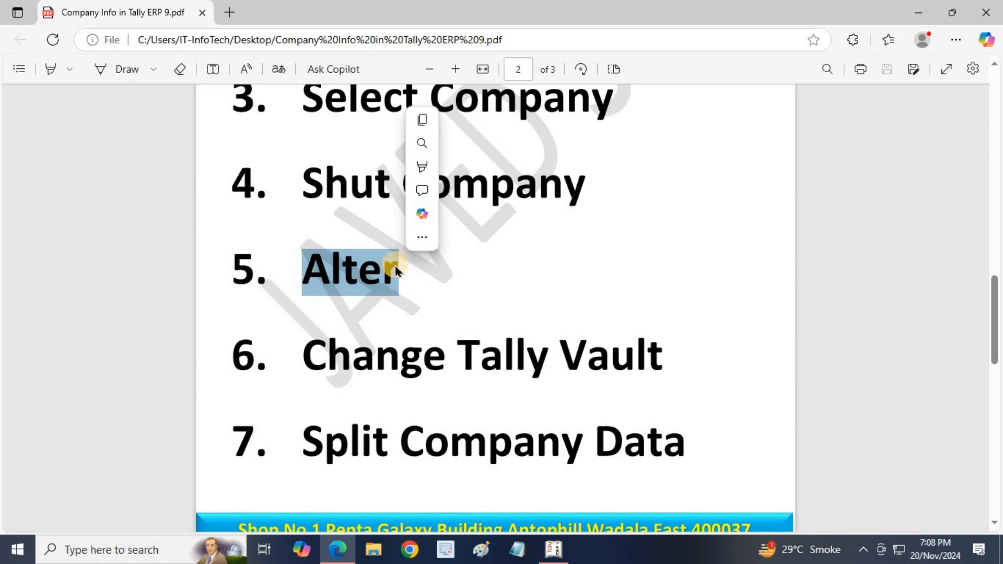
pyautogui.hotkey('alt', 'Tab')
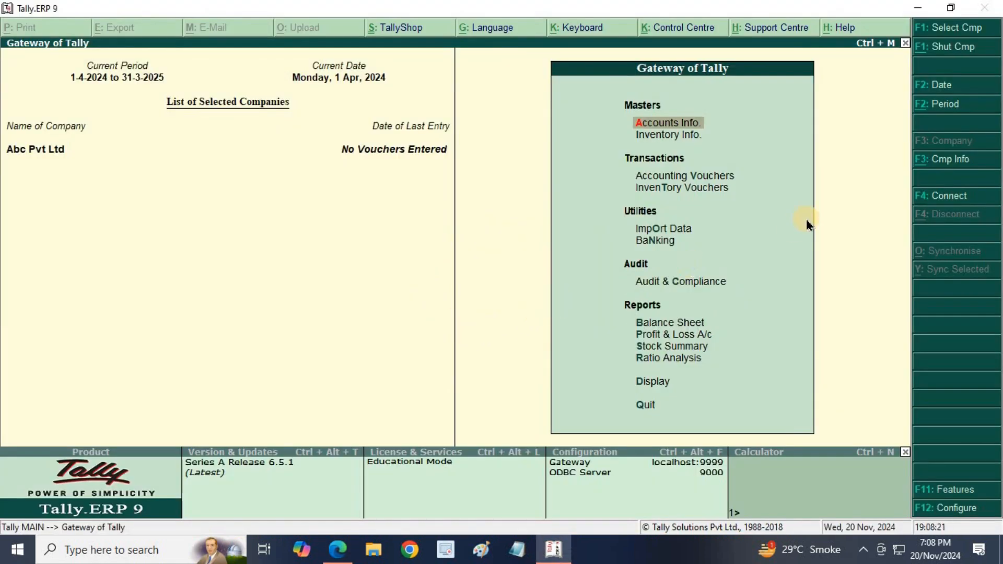
# - Choose Alter under Company Info and pick Abc Pvt Ltd from the company list
pyautogui.click(940, 175)
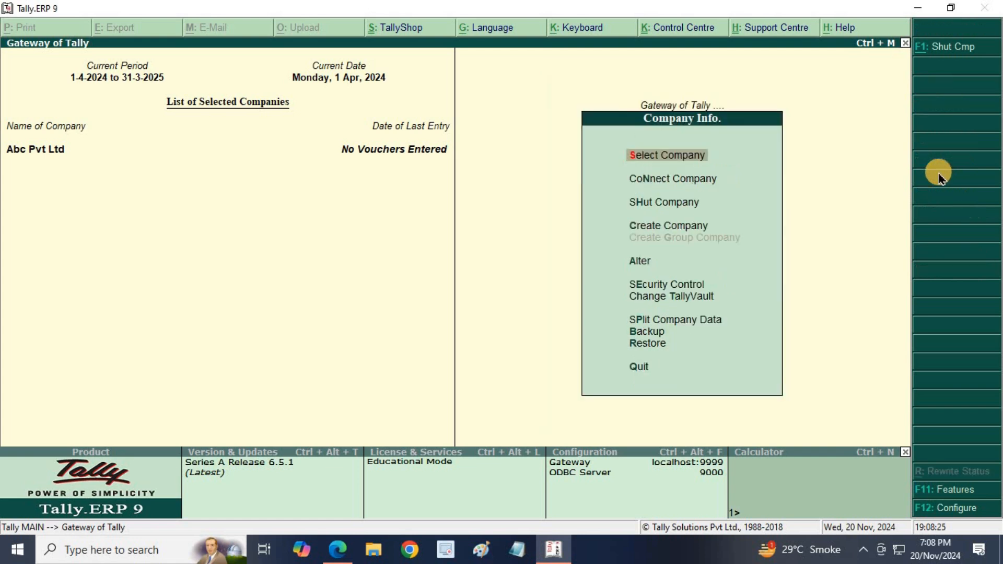
pyautogui.press('Down')
pyautogui.press('Up')
pyautogui.press('Down')
pyautogui.press('Down')
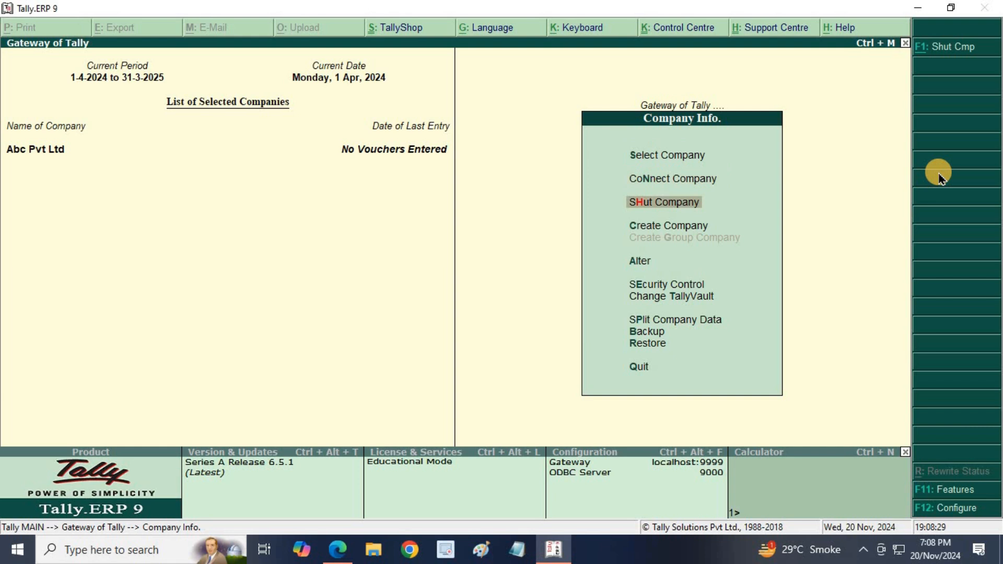
pyautogui.press('Down')
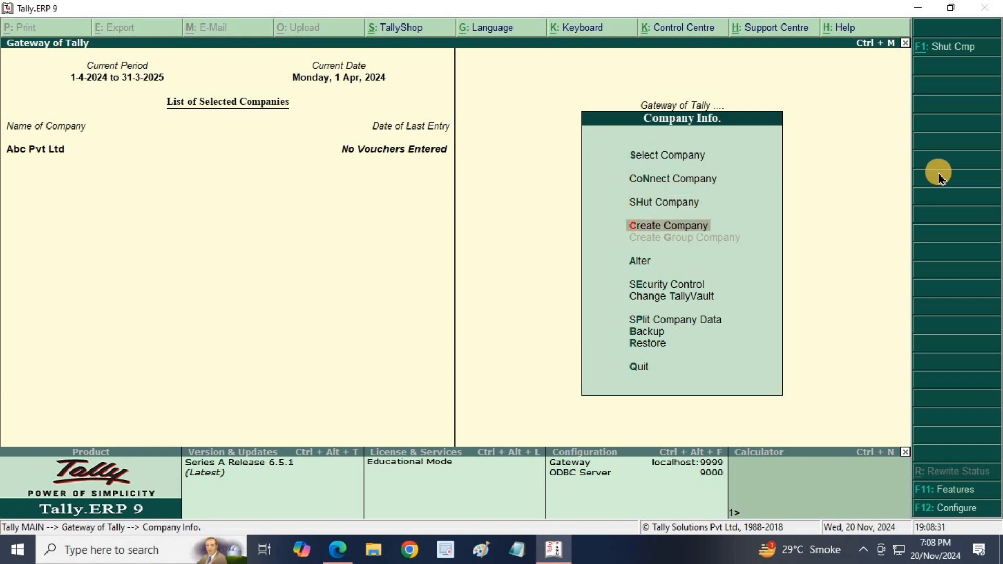
pyautogui.press('Down')
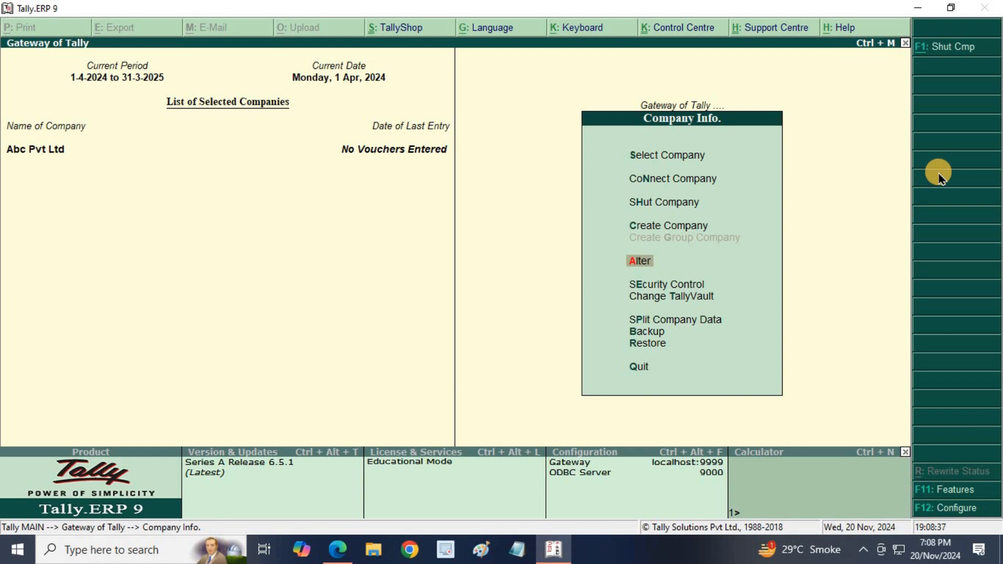
pyautogui.press('Return')
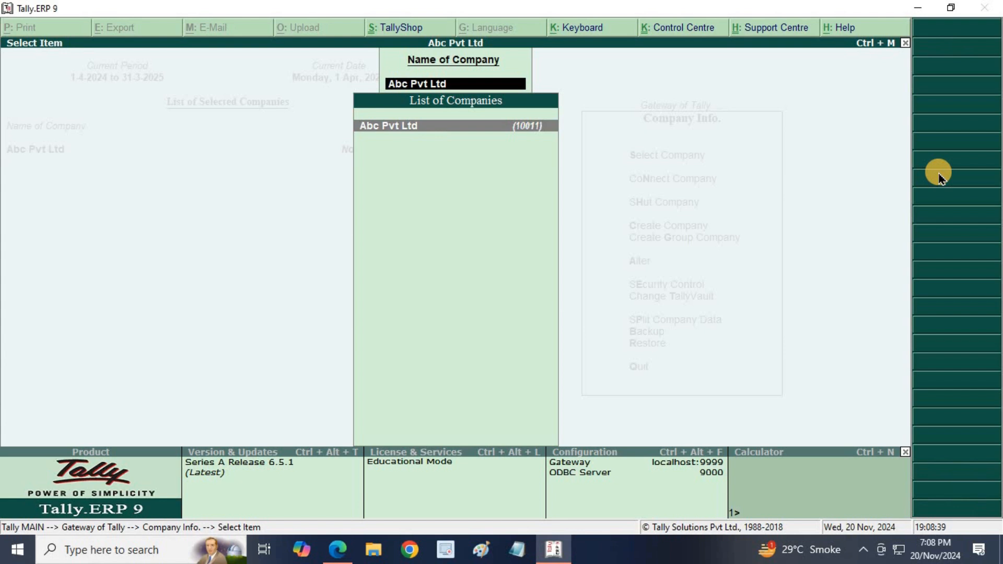
pyautogui.press('Return')
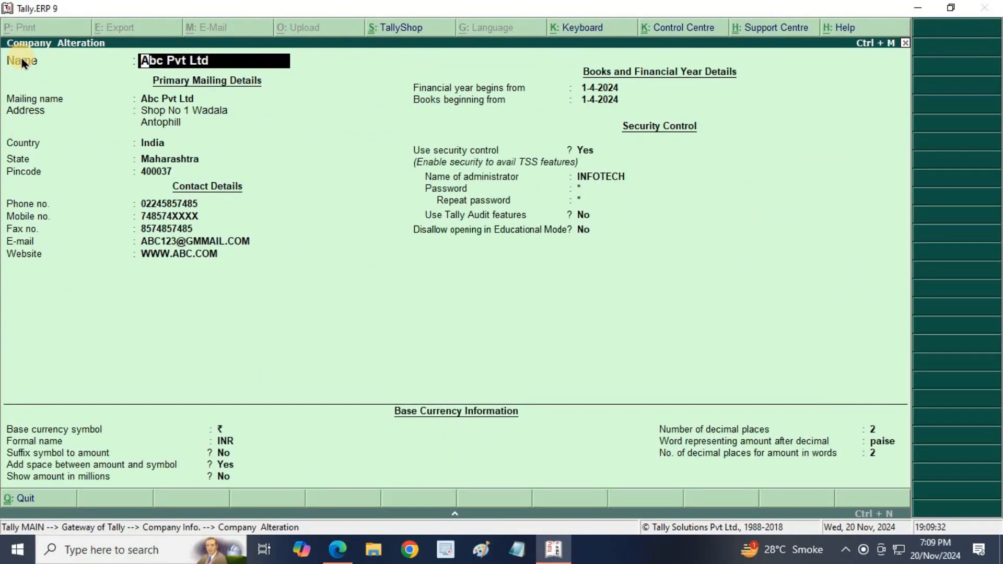
# - Append a second mobile number to the contact details and save the alteration
pyautogui.press('Return')
pyautogui.press('Return')
pyautogui.press('Return')
pyautogui.press('Return')
pyautogui.press('Return')
pyautogui.press('Return')
pyautogui.press('Return')
pyautogui.press('Return')
pyautogui.press('Return')
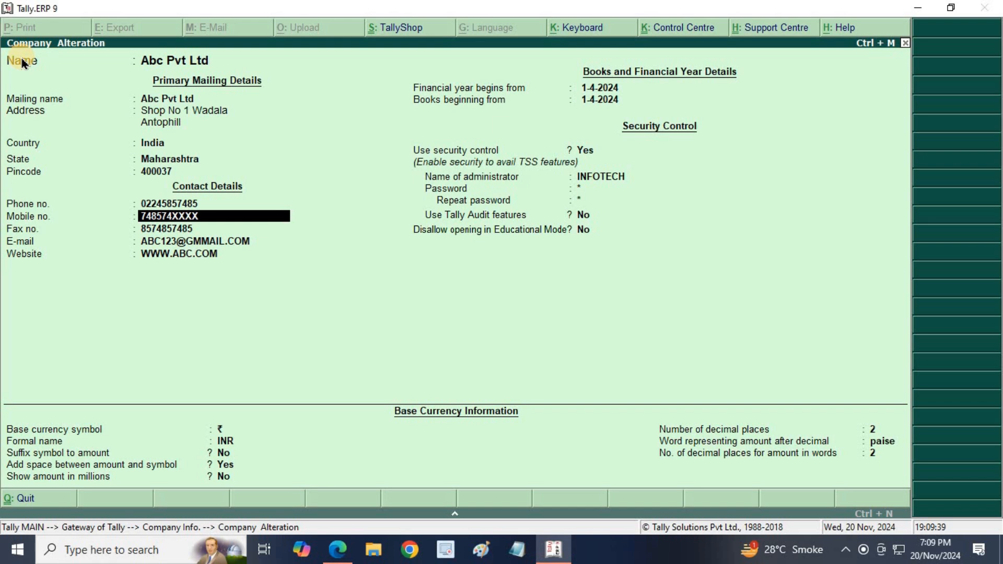
pyautogui.write('9920450xxxx')
pyautogui.press('Return')
pyautogui.press('Return')
pyautogui.press('Return')
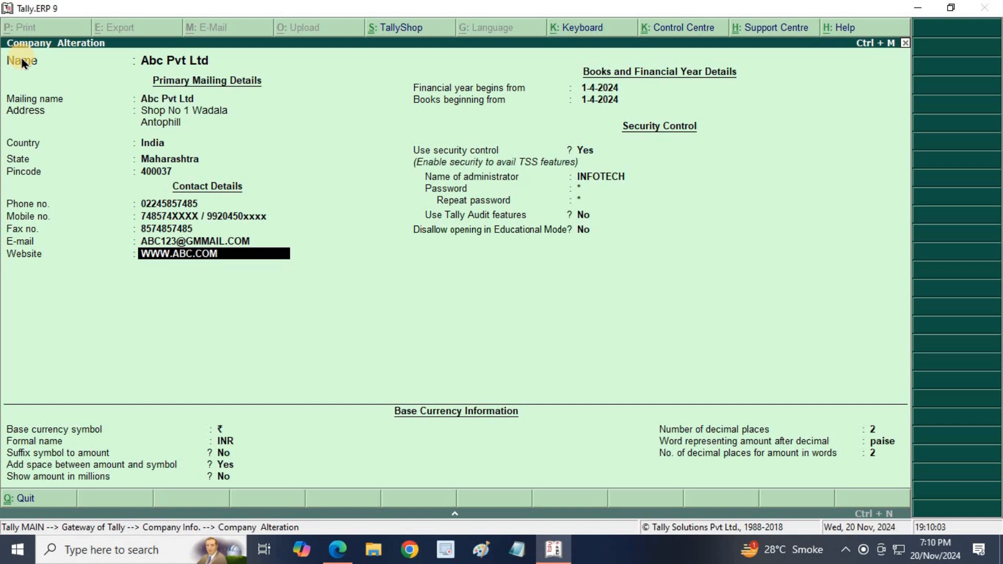
pyautogui.hotkey('ctrl', 'a')
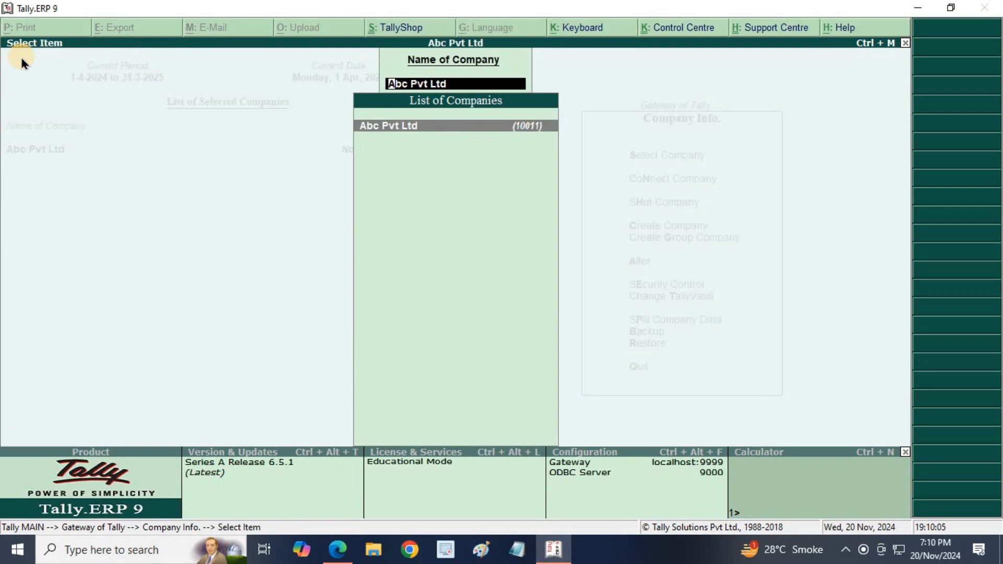
# - Reopen Abc Pvt Ltd in Company Alteration and request its deletion with Alt+D
pyautogui.press('BackSpace')
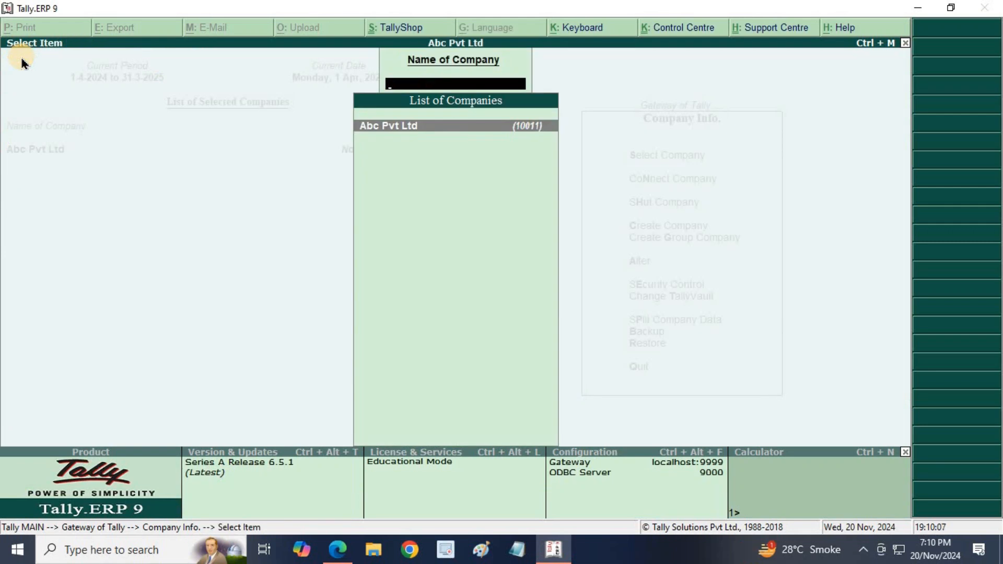
pyautogui.press('Escape')
pyautogui.press('Return')
pyautogui.press('Return')
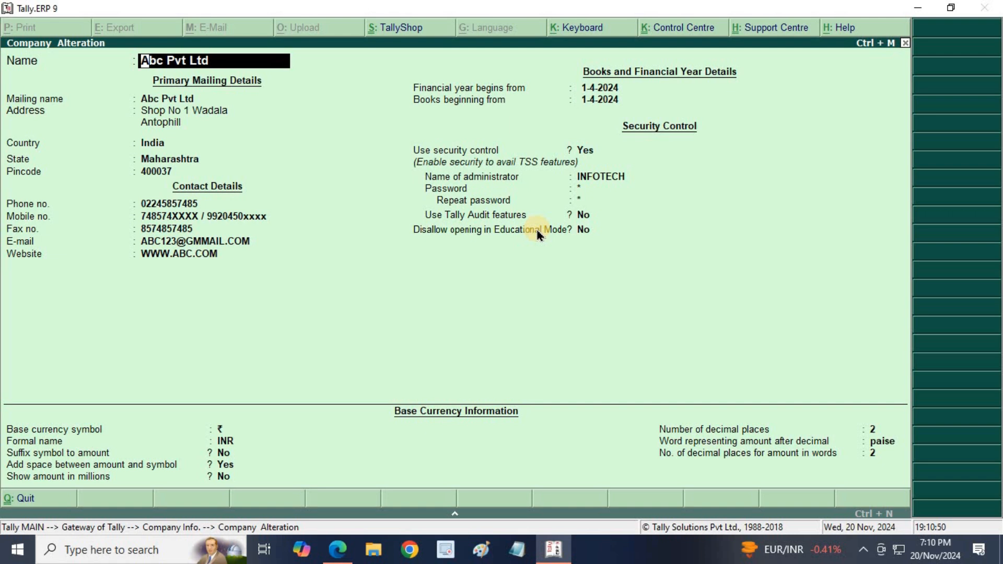
pyautogui.hotkey('alt', 'd')
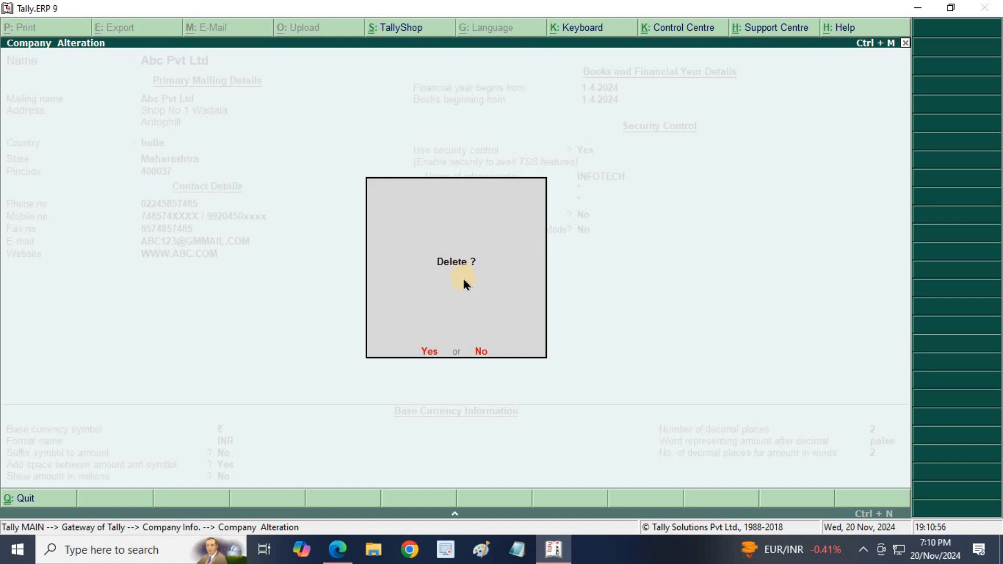
# - Answer Yes to the 'Are you sure?' prompt, then quit Abc Pvt Ltd's Company Alteration form
pyautogui.click(434, 355)
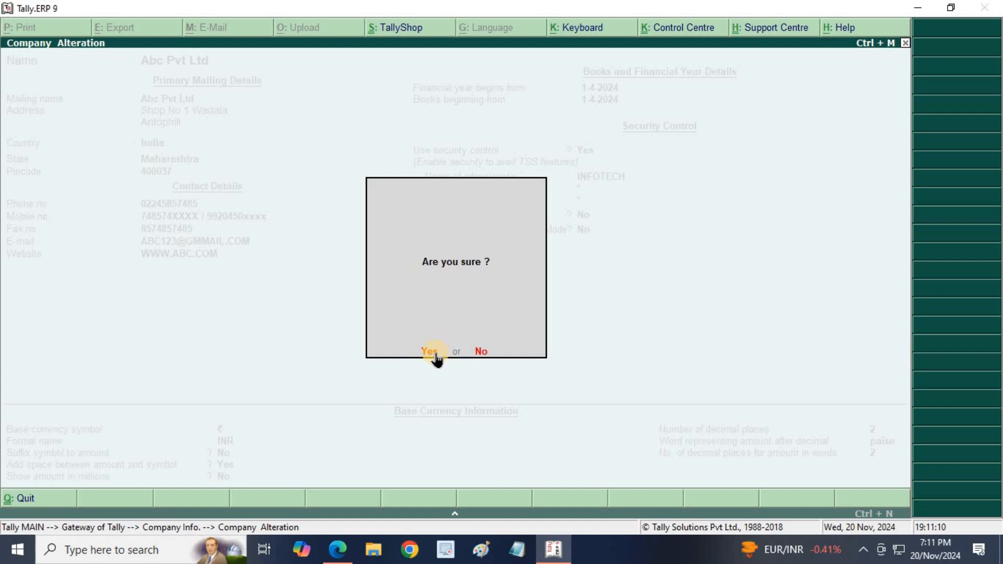
pyautogui.click(429, 351)
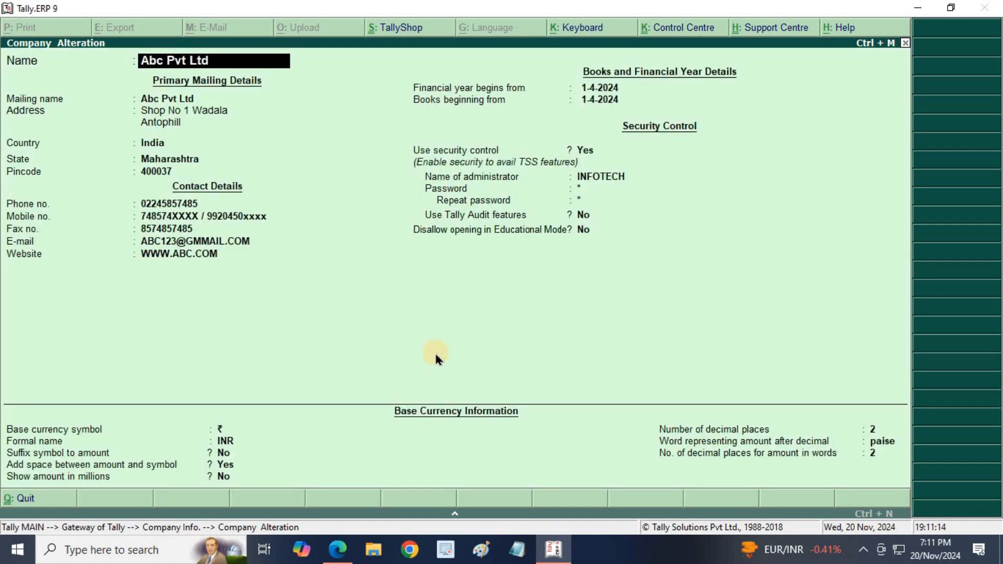
pyautogui.press('Escape')
pyautogui.press('Escape')
pyautogui.press('y')
pyautogui.press('Escape')
pyautogui.press('Escape')
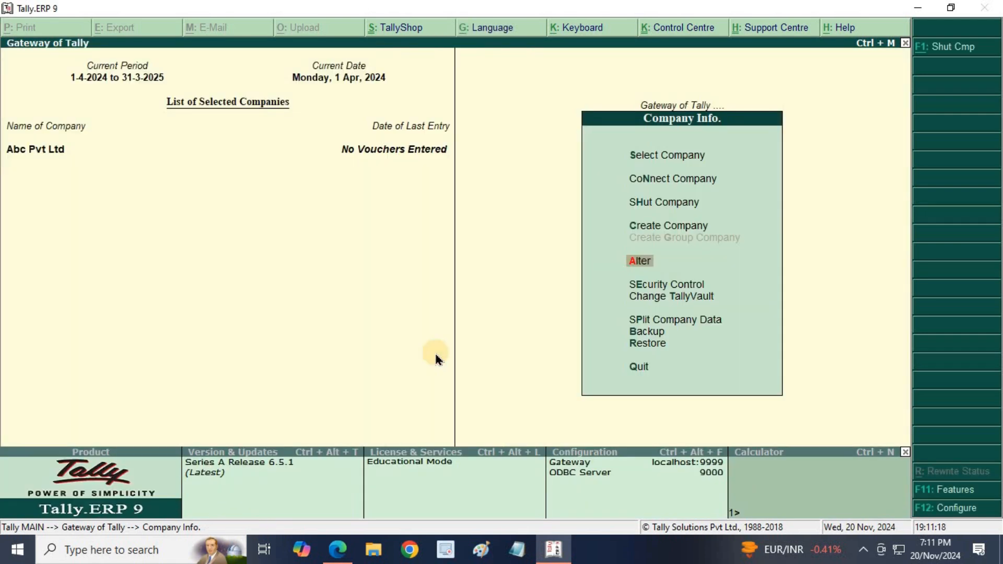
# - Open Security Control's Users and Passwords and browse the Data Entry, Owner and Tally.NET Auditor levels
pyautogui.press('Down')
pyautogui.press('Down')
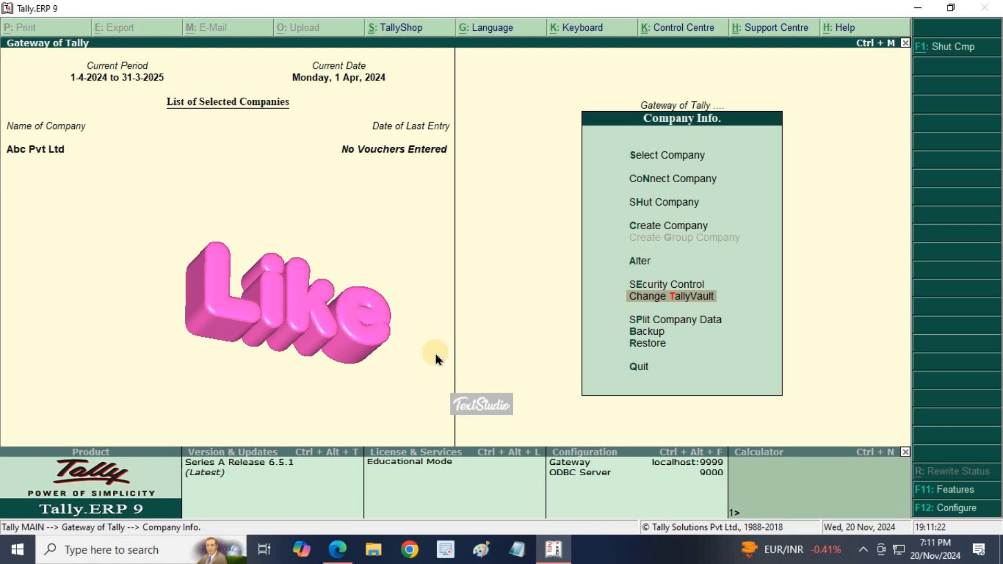
pyautogui.press('Up')
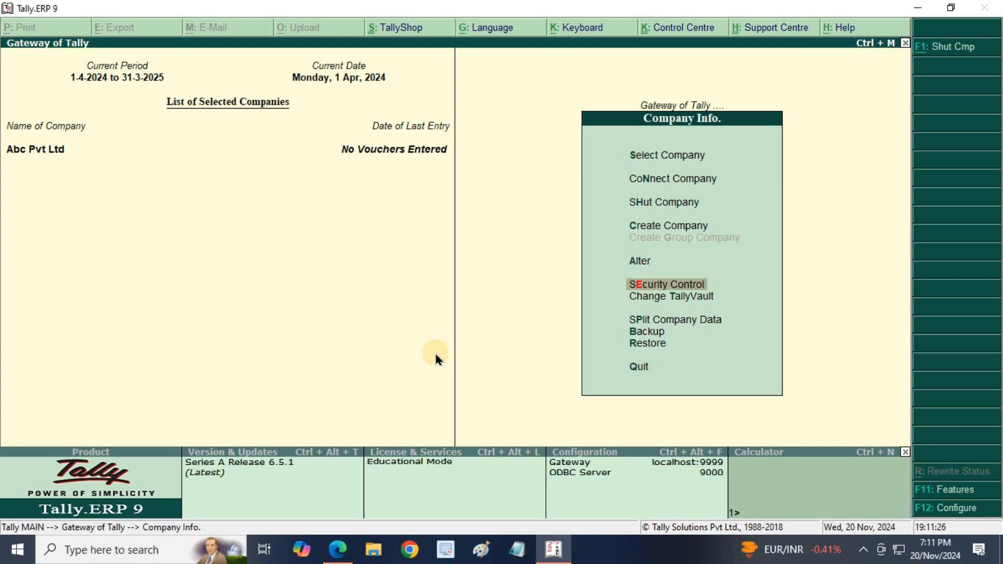
pyautogui.press('Return')
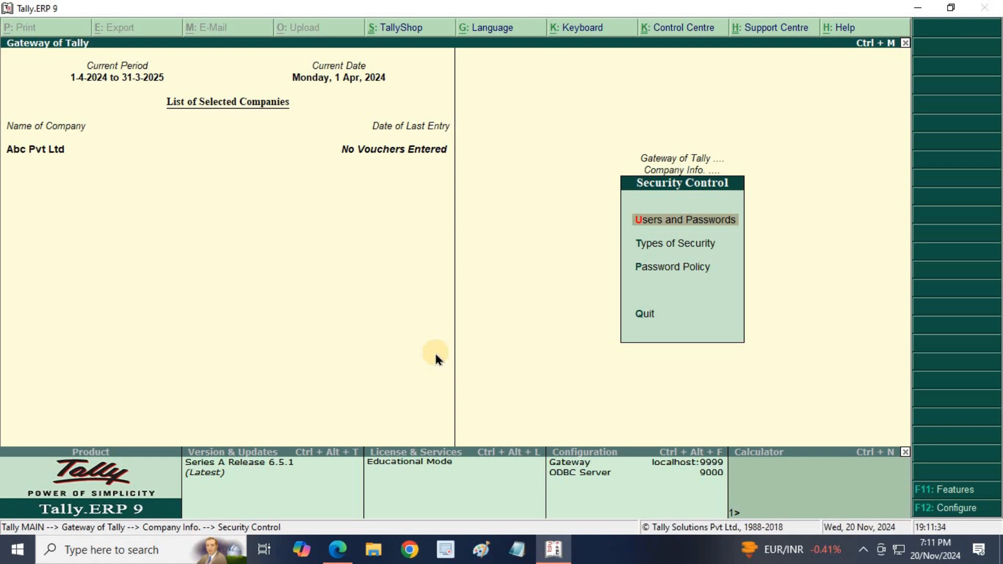
pyautogui.press('Return')
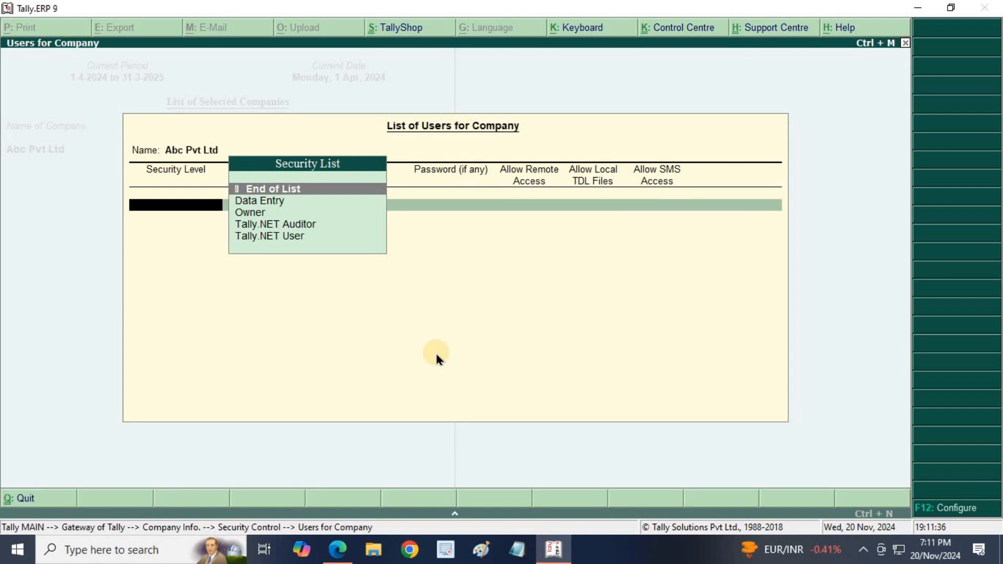
pyautogui.press('Down')
pyautogui.press('Down')
pyautogui.press('Down')
pyautogui.press('Down')
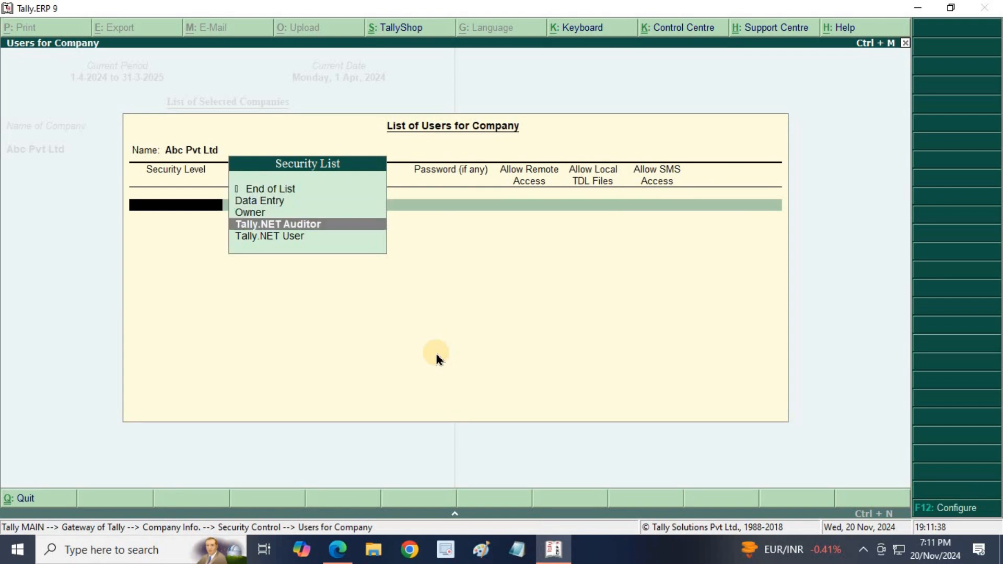
pyautogui.press('Up')
pyautogui.press('Up')
pyautogui.press('Up')
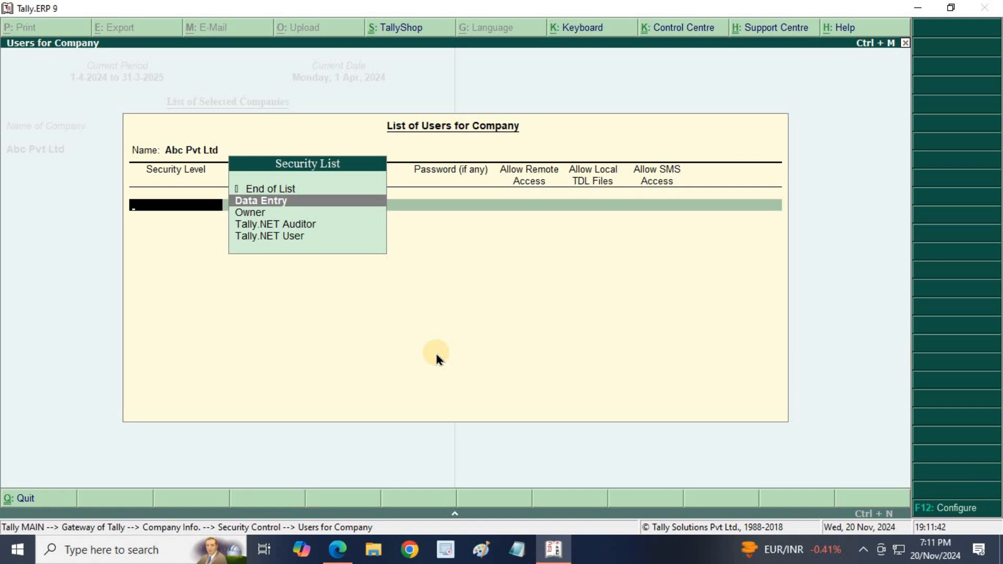
pyautogui.press('Down')
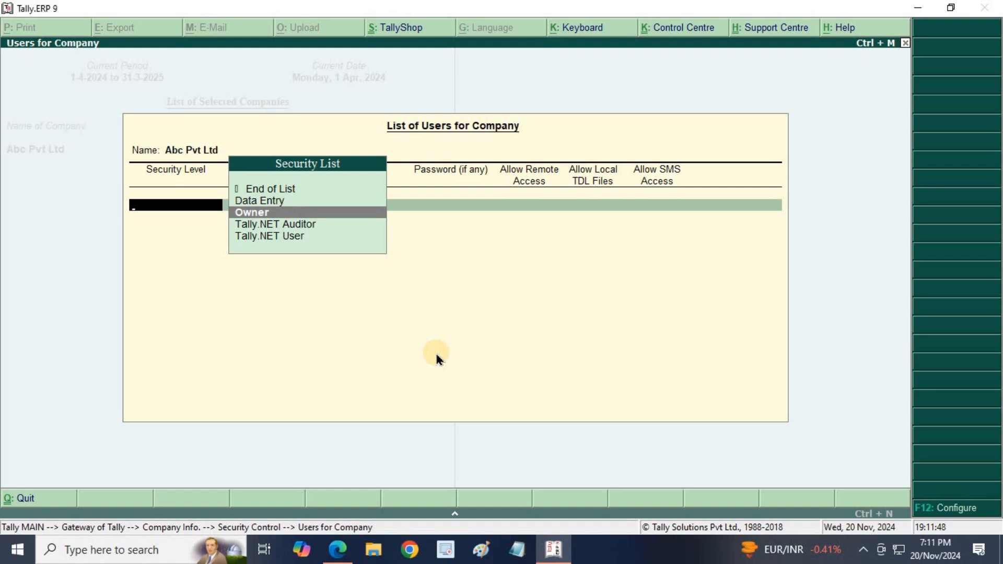
pyautogui.press('Down')
pyautogui.press('Down')
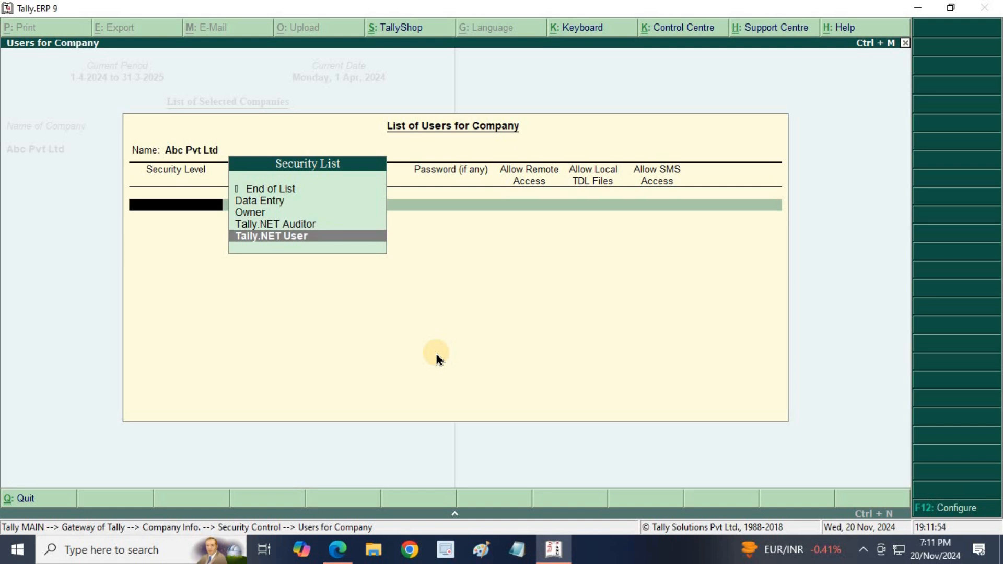
pyautogui.press('Escape')
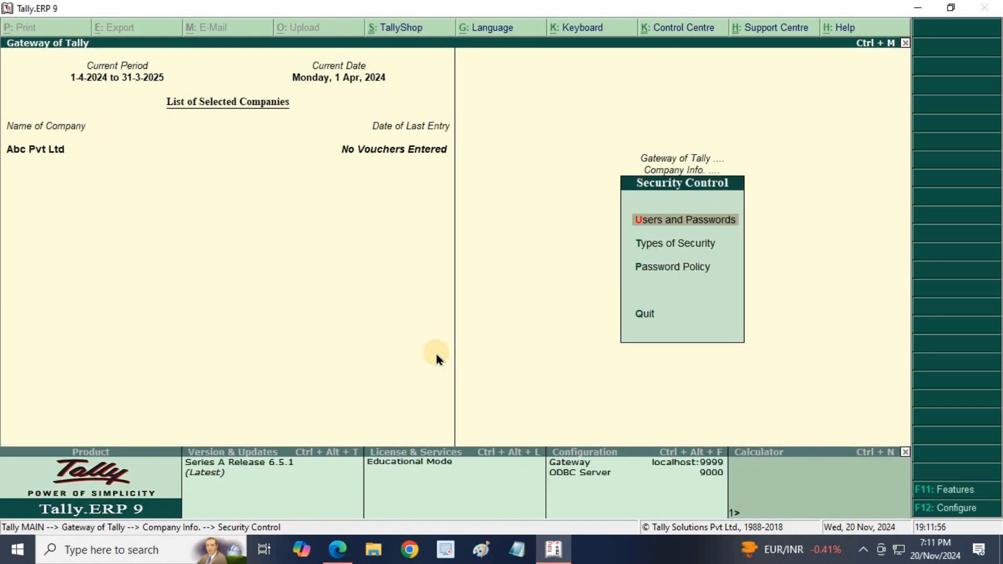
# - Open Types of Security and step through Data Entry, Tally.NET User and Tally.NET Auditor
pyautogui.press('Down')
pyautogui.press('Return')
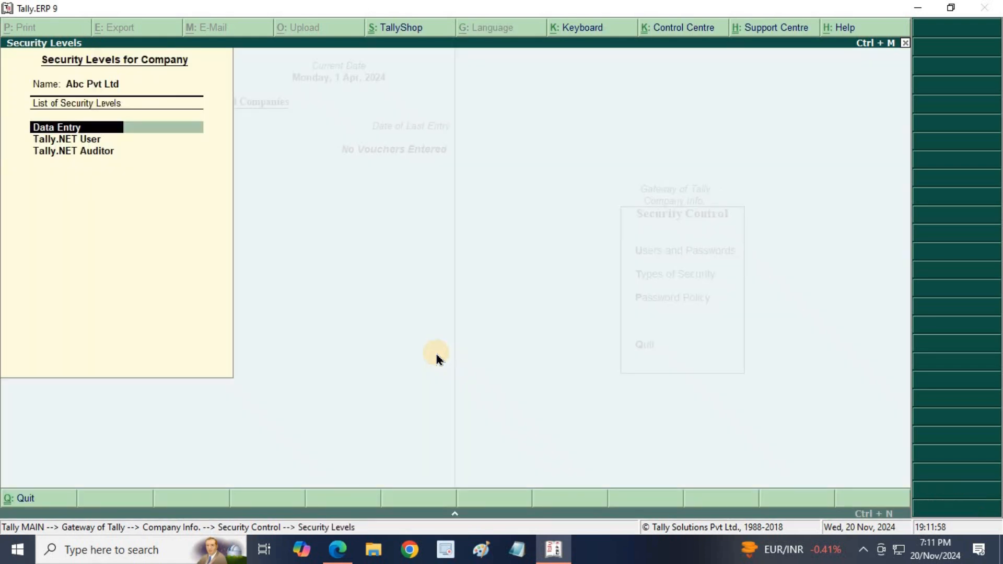
pyautogui.press('Down')
pyautogui.press('Down')
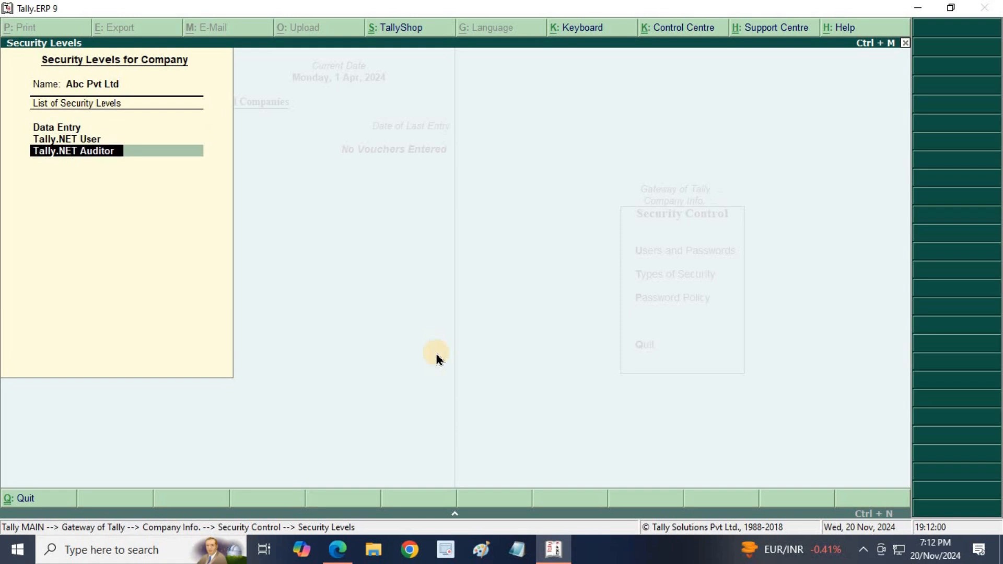
pyautogui.press('Up')
pyautogui.press('Up')
pyautogui.press('Down')
pyautogui.press('Up')
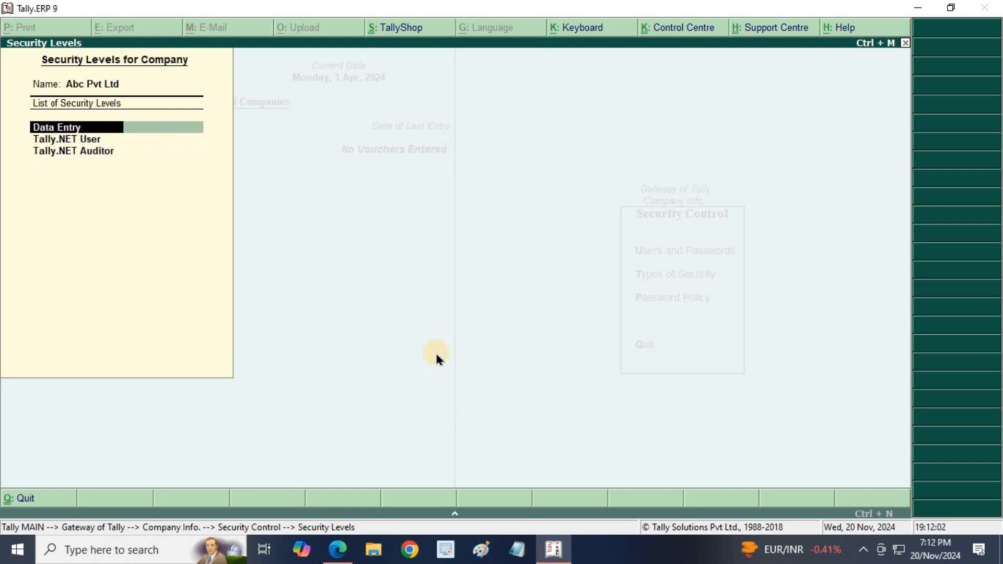
pyautogui.press('Down')
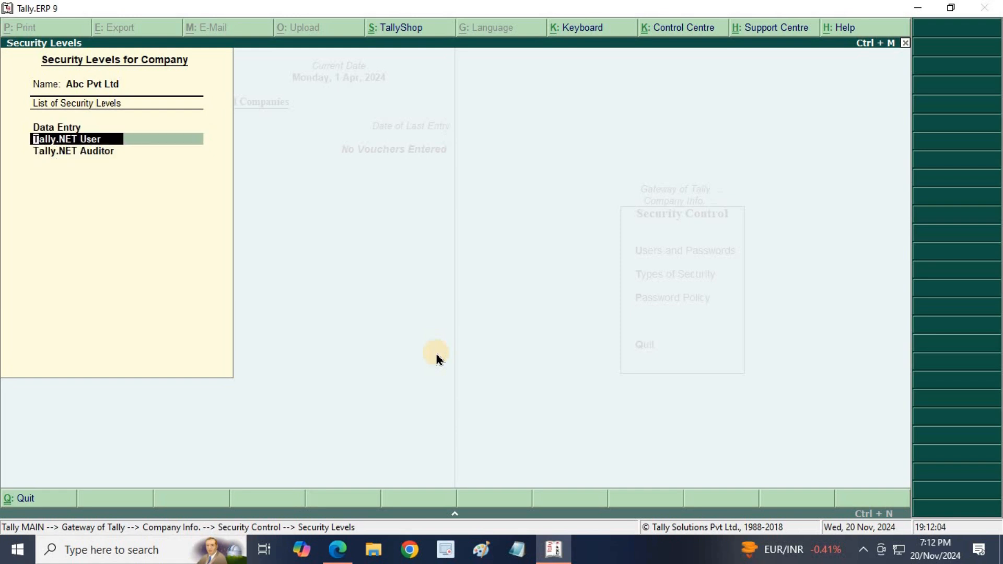
pyautogui.press('Down')
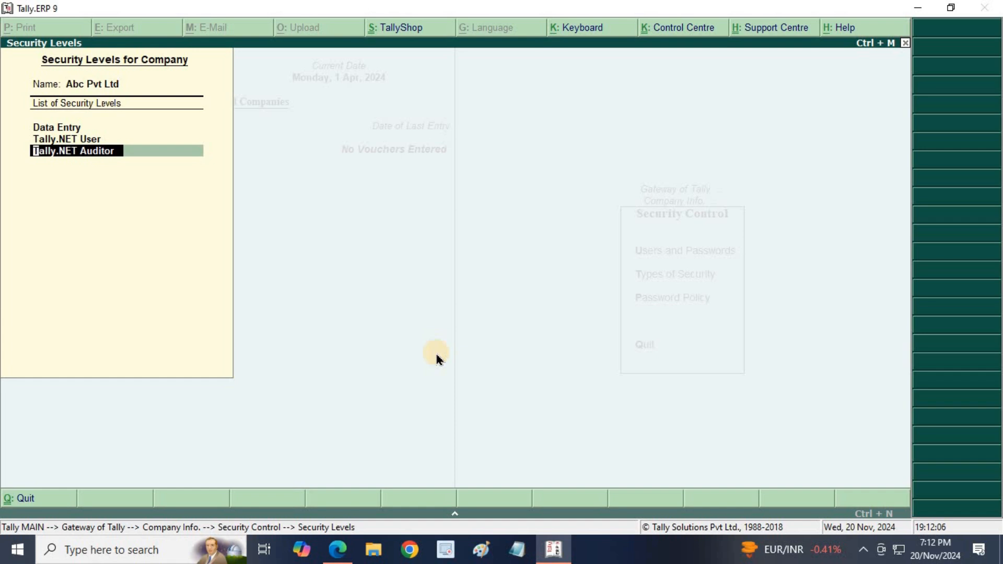
pyautogui.press('Escape')
# - Quit the security levels screen, then view and close Change TallyVault Password without changes
pyautogui.press('Escape')
pyautogui.press('Return')
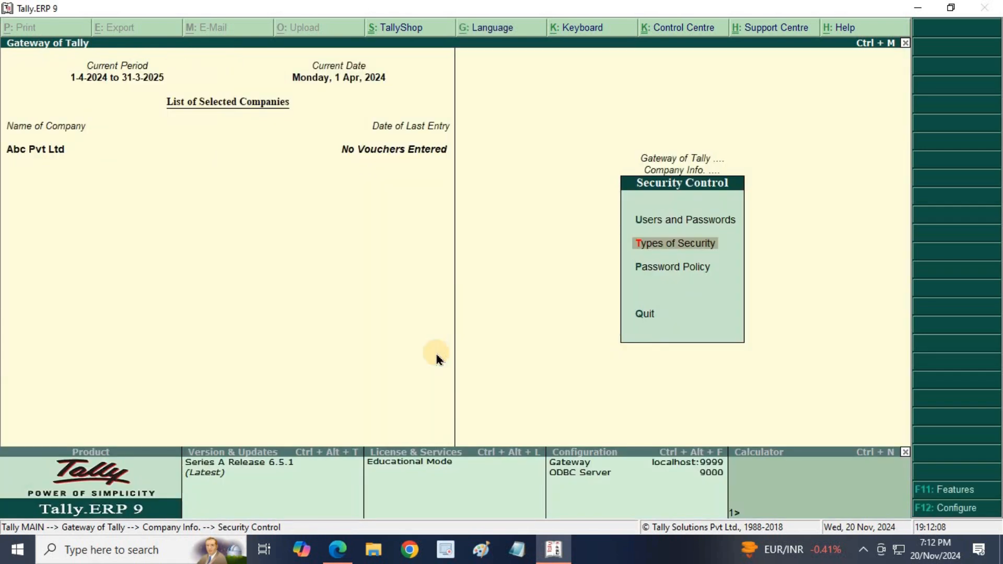
pyautogui.press('Escape')
pyautogui.press('Down')
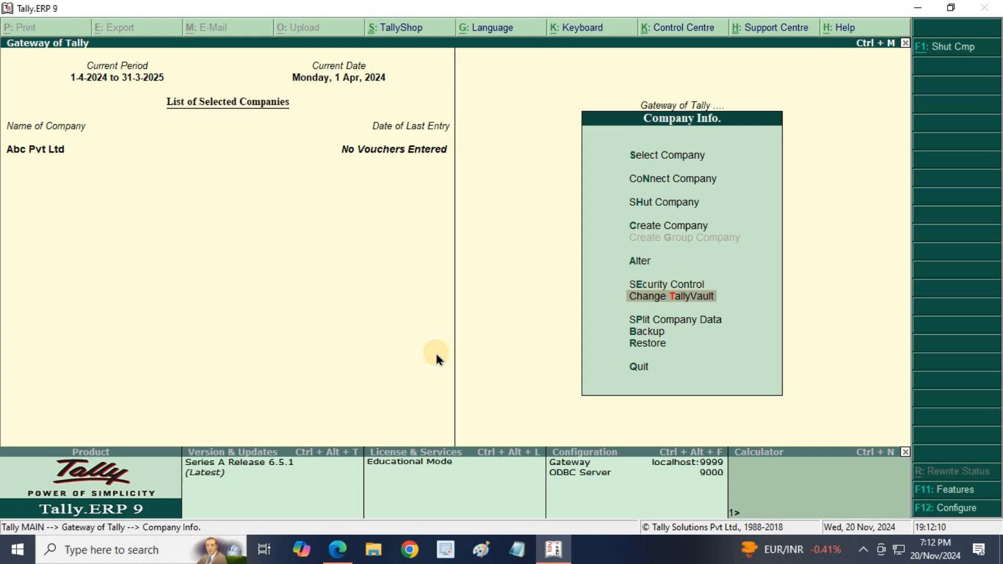
pyautogui.press('Return')
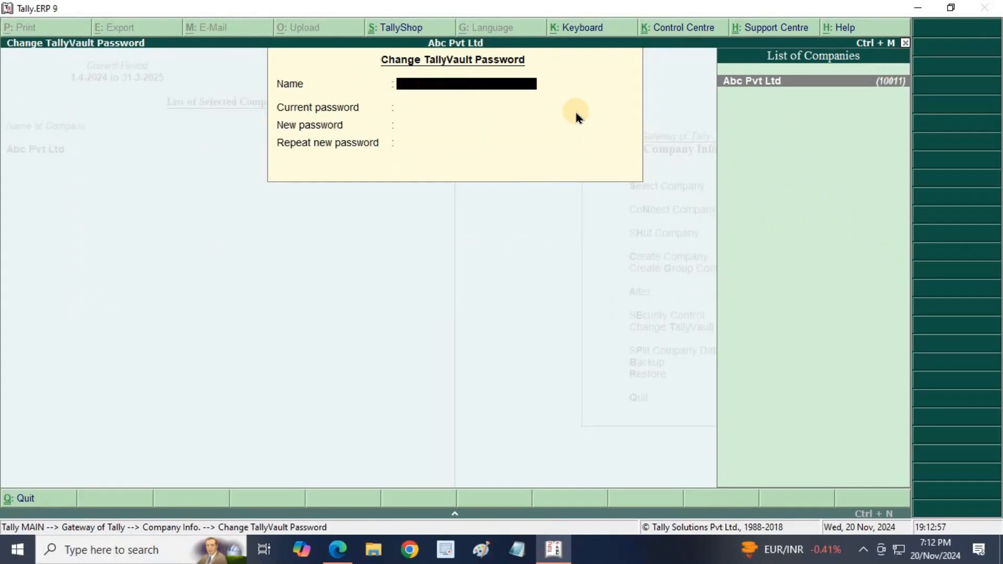
pyautogui.press('Escape')
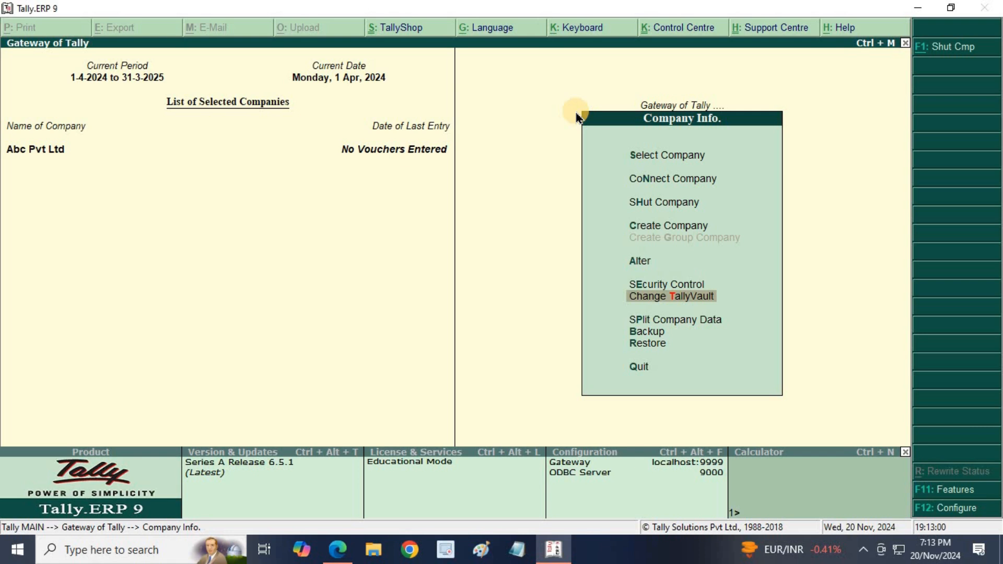
# - Open Split Company Data for Abc Pvt Ltd and review the 1-Sep-2024 split preview
pyautogui.press('Down')
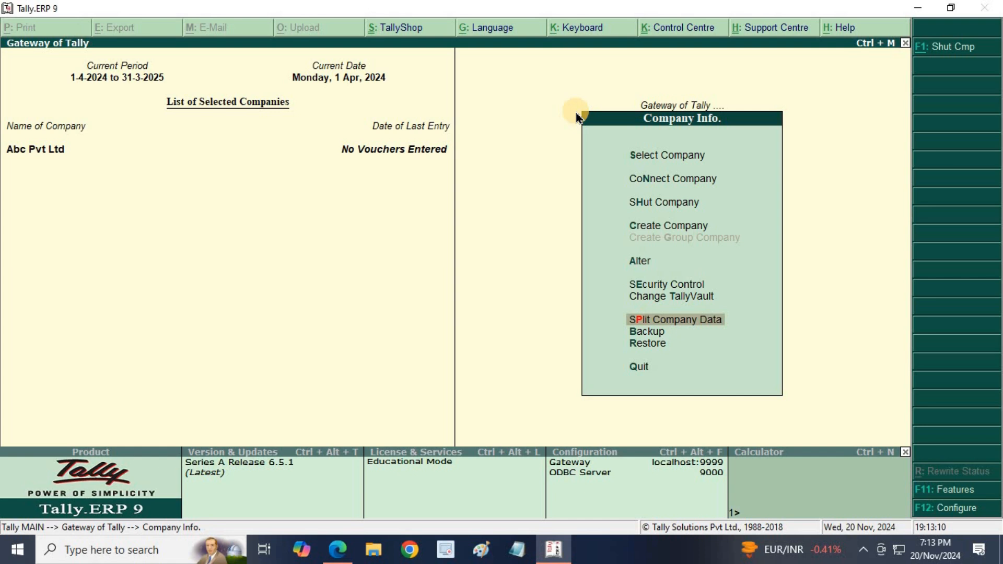
pyautogui.press('Return')
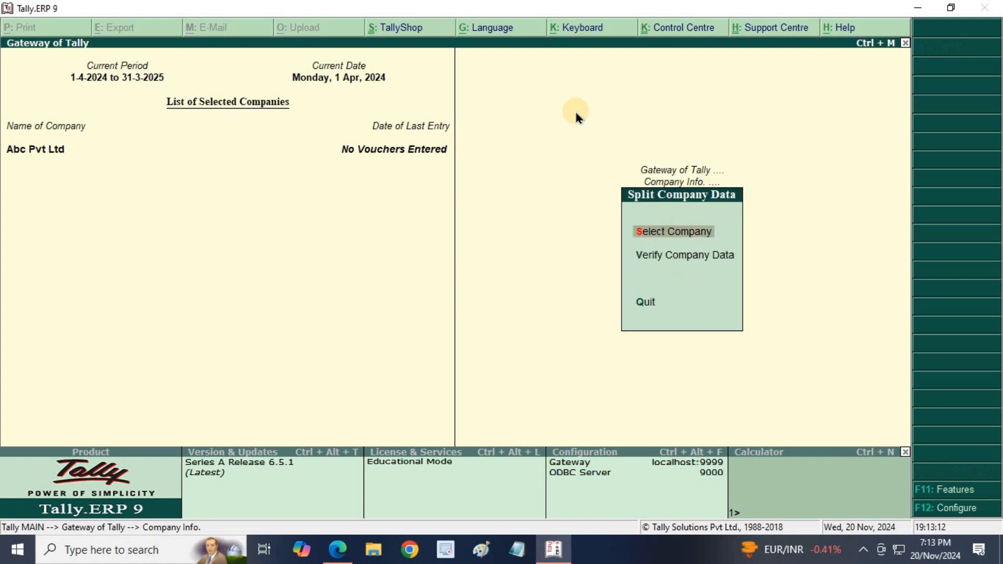
pyautogui.press('Return')
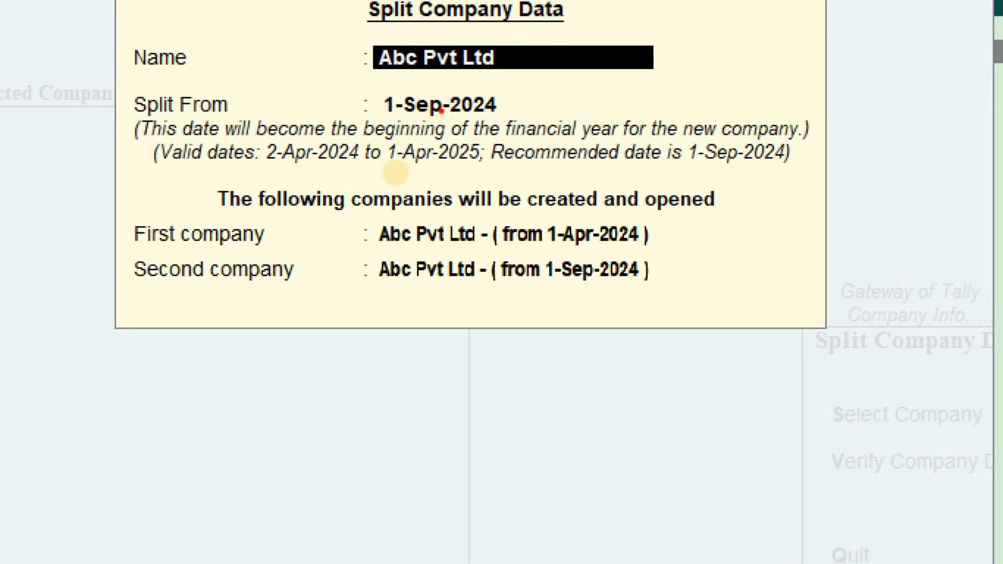
pyautogui.moveTo(387, 252)
pyautogui.mouseDown()
pyautogui.moveTo(643, 251)
pyautogui.moveTo(668, 233)
pyautogui.moveTo(640, 214)
pyautogui.moveTo(487, 222)
pyautogui.moveTo(400, 239)
pyautogui.mouseUp()
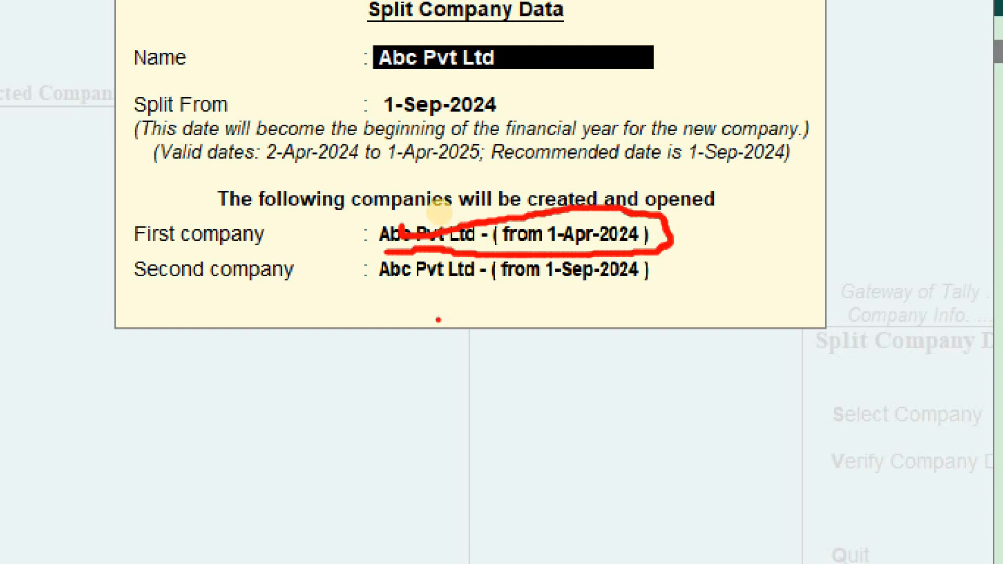
pyautogui.moveTo(392, 297)
pyautogui.mouseDown()
pyautogui.moveTo(570, 304)
pyautogui.moveTo(670, 282)
pyautogui.moveTo(675, 268)
pyautogui.moveTo(694, 278)
pyautogui.moveTo(659, 274)
pyautogui.mouseUp()
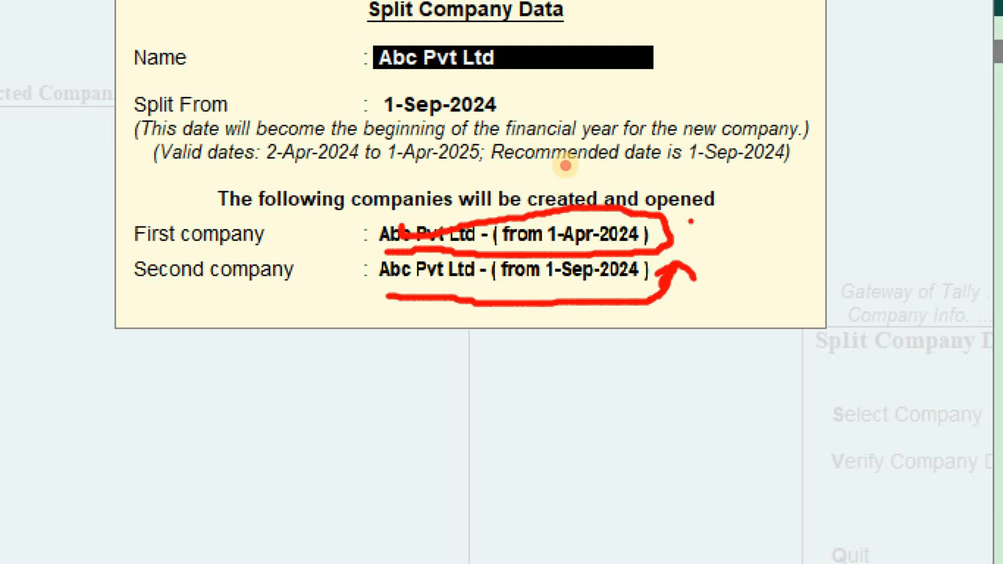
pyautogui.moveTo(690, 219); pyautogui.dragTo(805, 86)
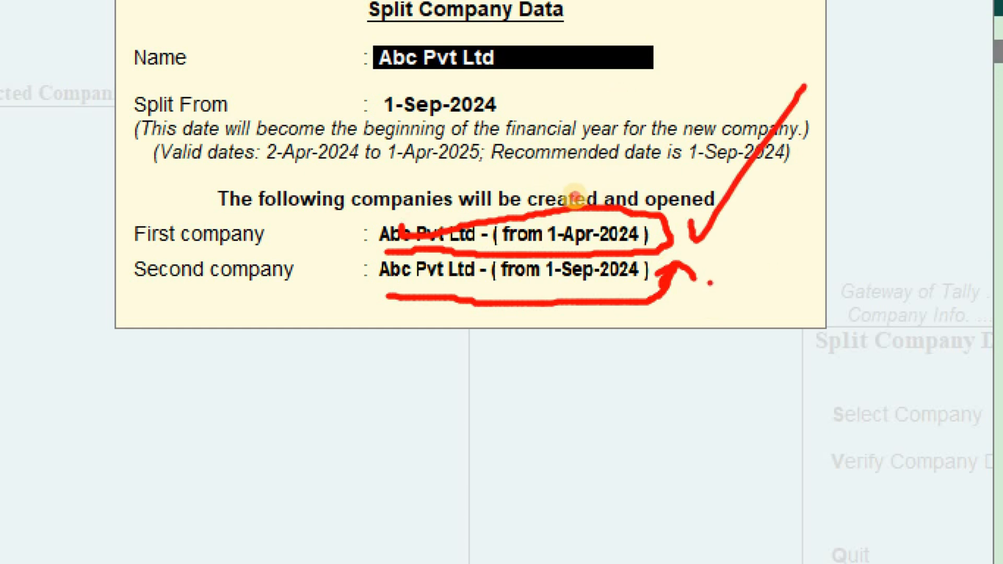
pyautogui.moveTo(709, 282); pyautogui.dragTo(802, 201)
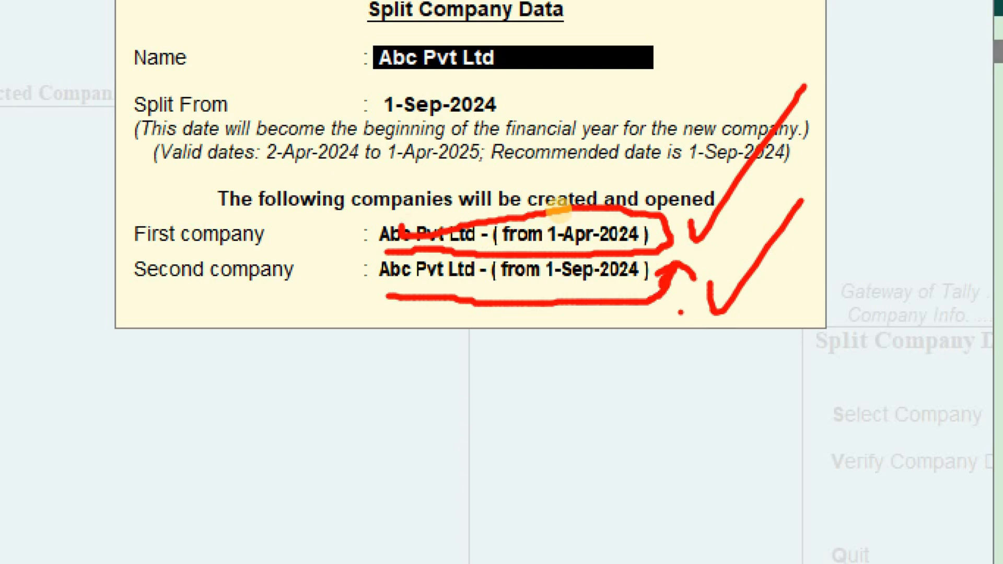
pyautogui.press('Escape')
# - Confirm leaving the split form without splitting and return to Company Info
pyautogui.press('y')
pyautogui.press('Escape')
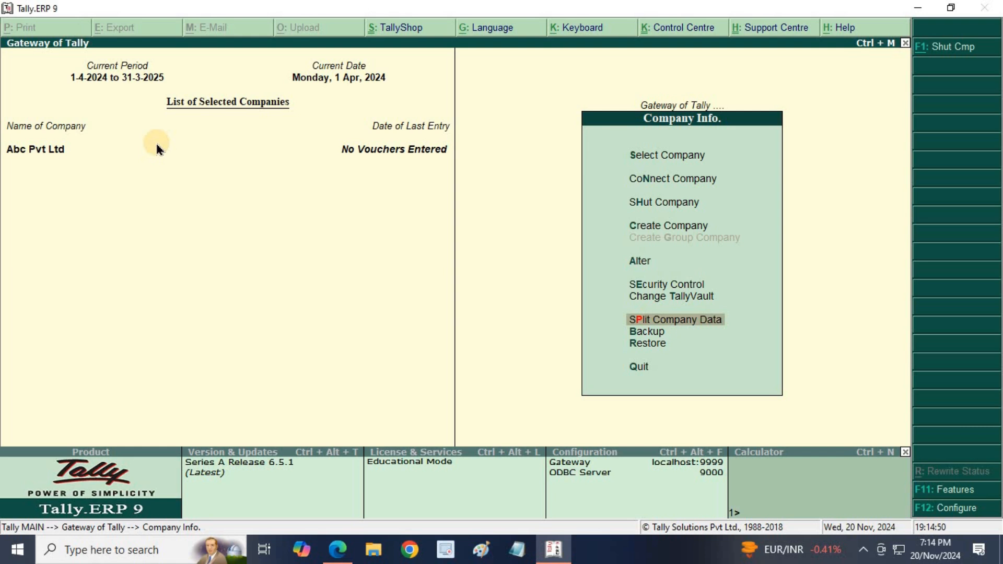
# - Set the backup destination to f:\ABCPVTBACKUP and bring up the List of Companies
pyautogui.press('Down')
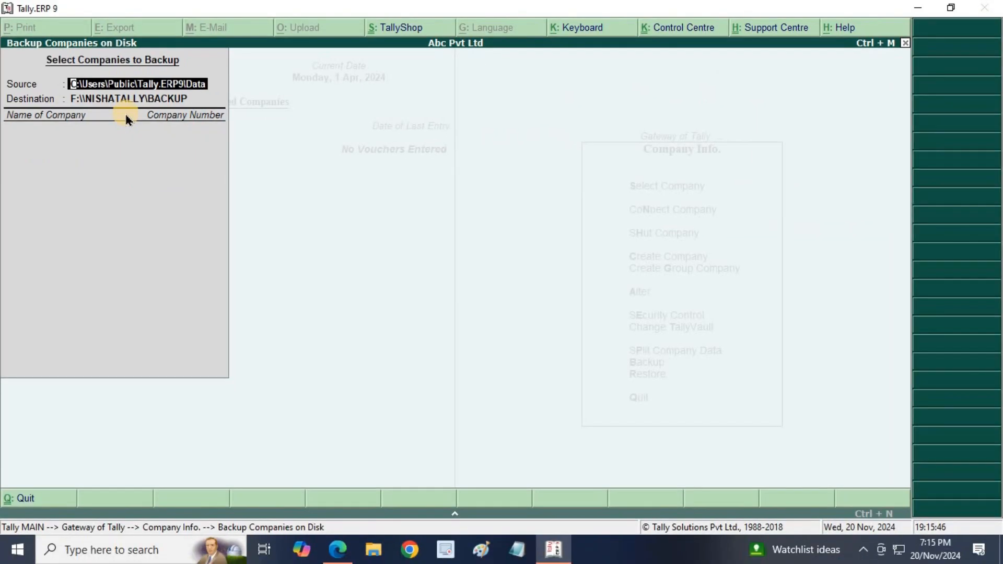
pyautogui.press('Return')
pyautogui.write('f')
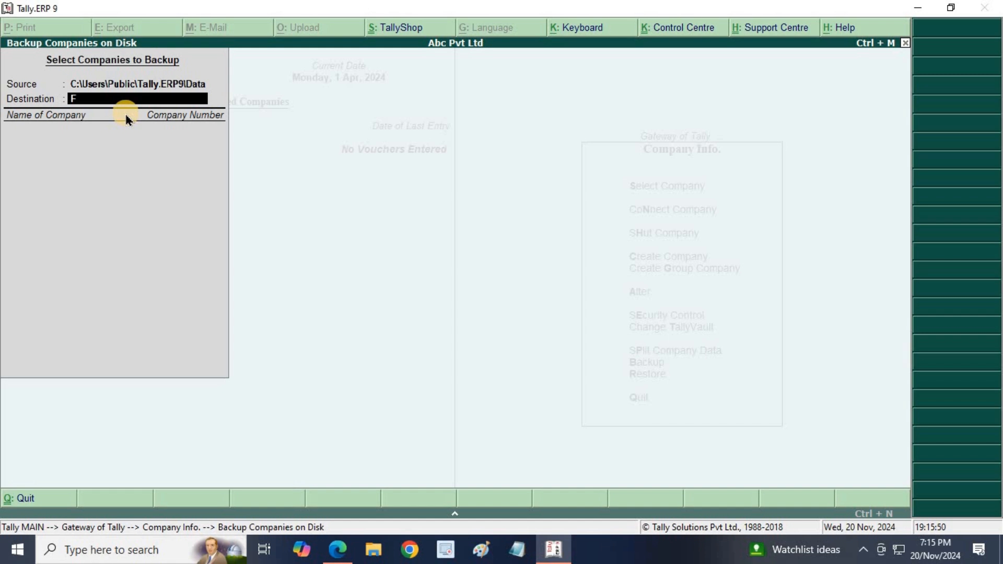
pyautogui.write(':\\ABCPVTBACKUP')
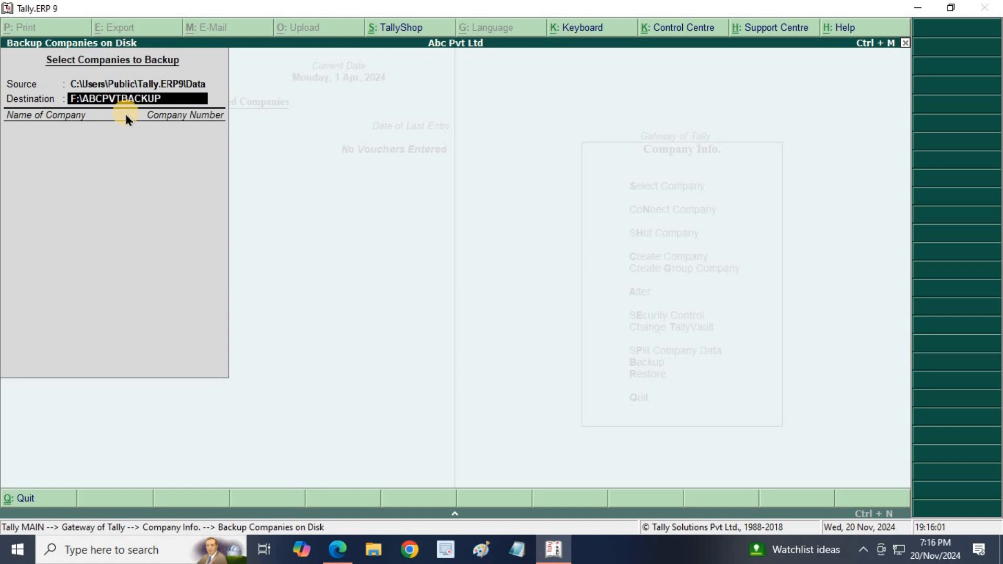
pyautogui.press('Return')
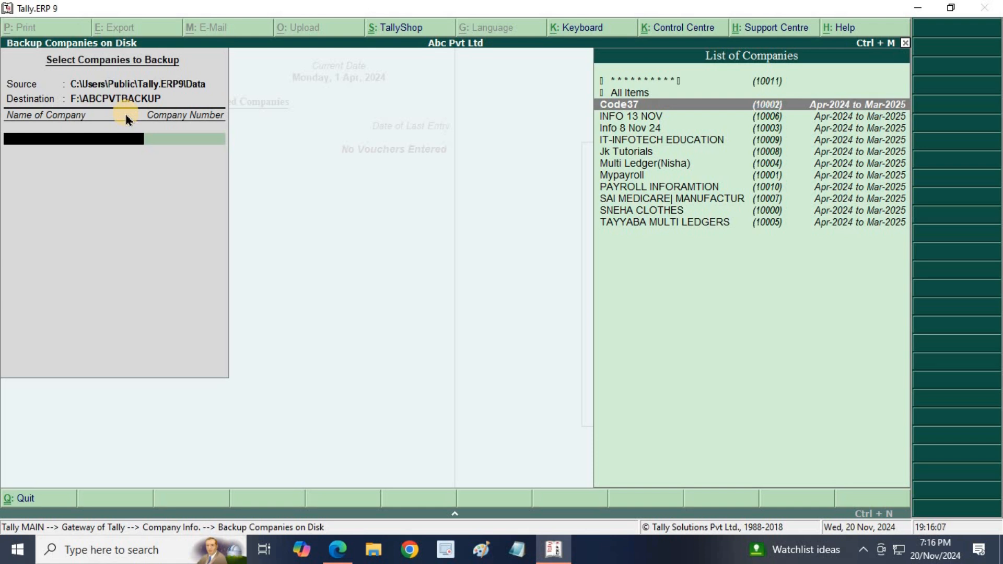
# - Select company (10011) for backup and finish with End of List
pyautogui.press('Down')
pyautogui.press('Down')
pyautogui.press('Down')
pyautogui.press('Down')
pyautogui.press('Down')
pyautogui.press('Down')
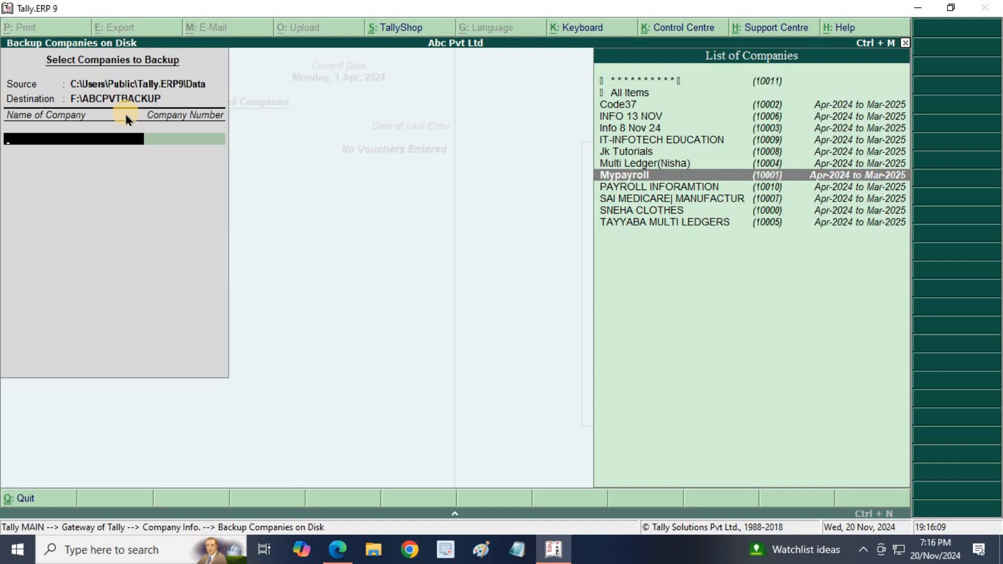
pyautogui.press('Up')
pyautogui.press('Up')
pyautogui.press('Up')
pyautogui.press('Up')
pyautogui.press('Up')
pyautogui.press('Up')
pyautogui.press('Up')
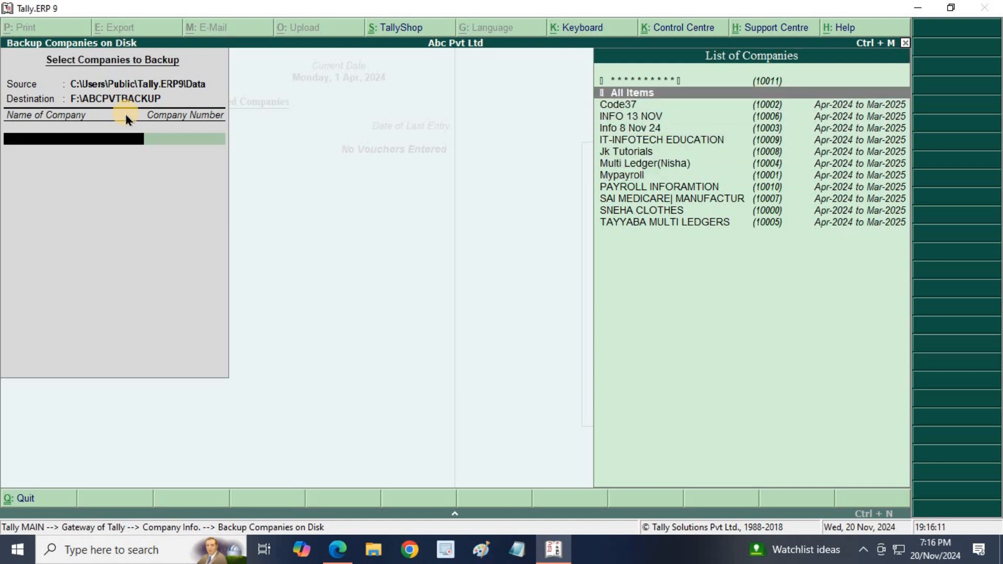
pyautogui.press('Up')
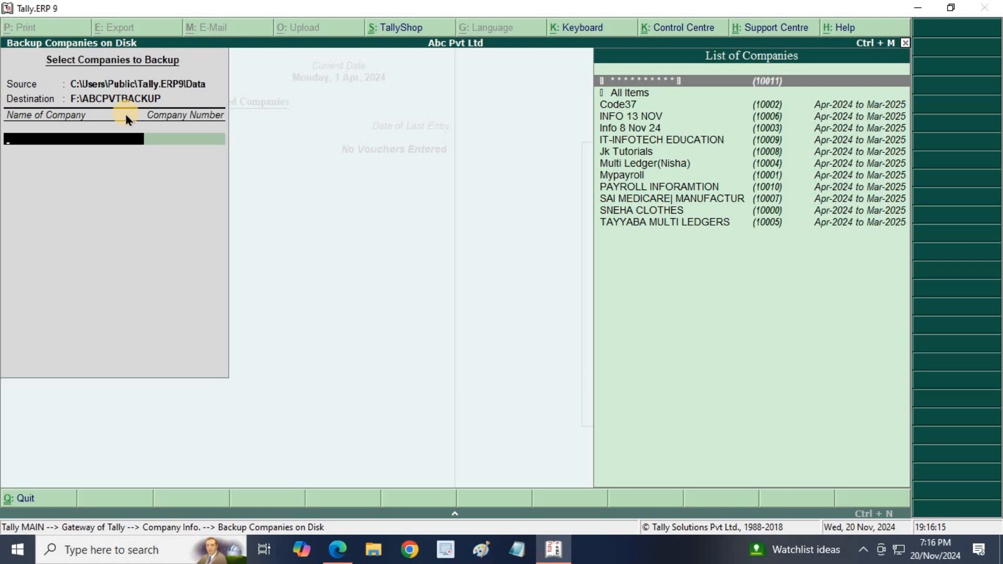
pyautogui.press('Return')
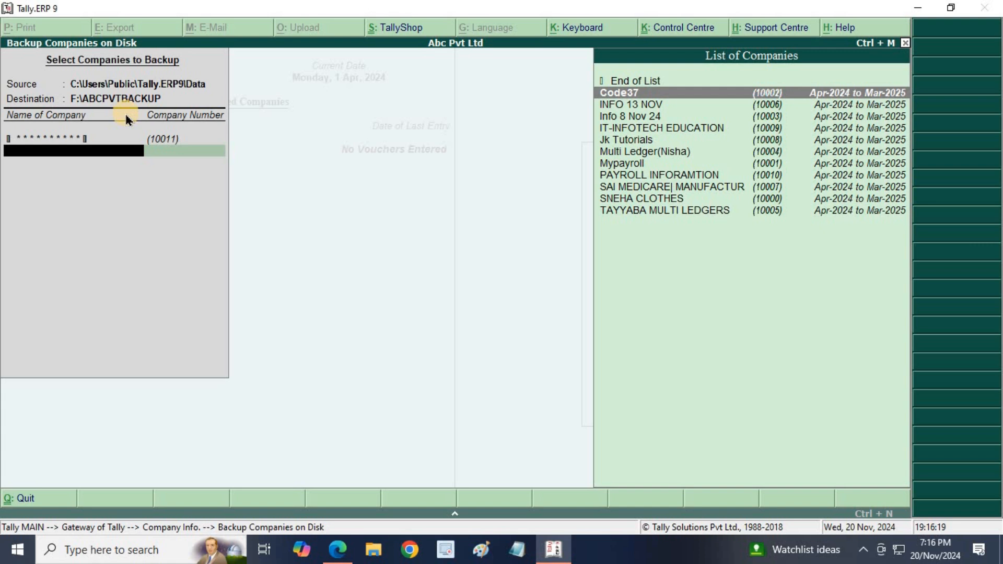
pyautogui.press('Up')
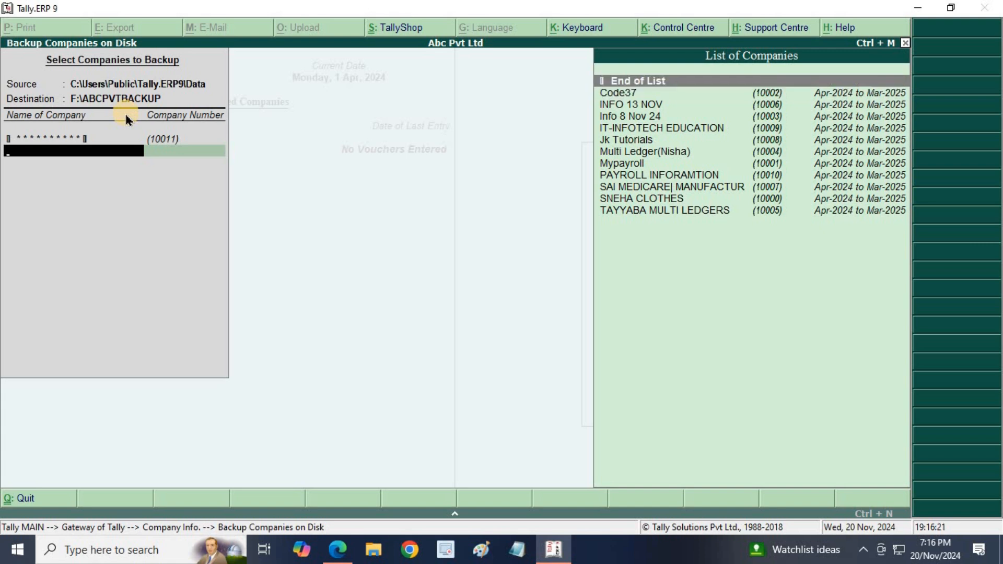
pyautogui.press('Return')
pyautogui.press('Return')
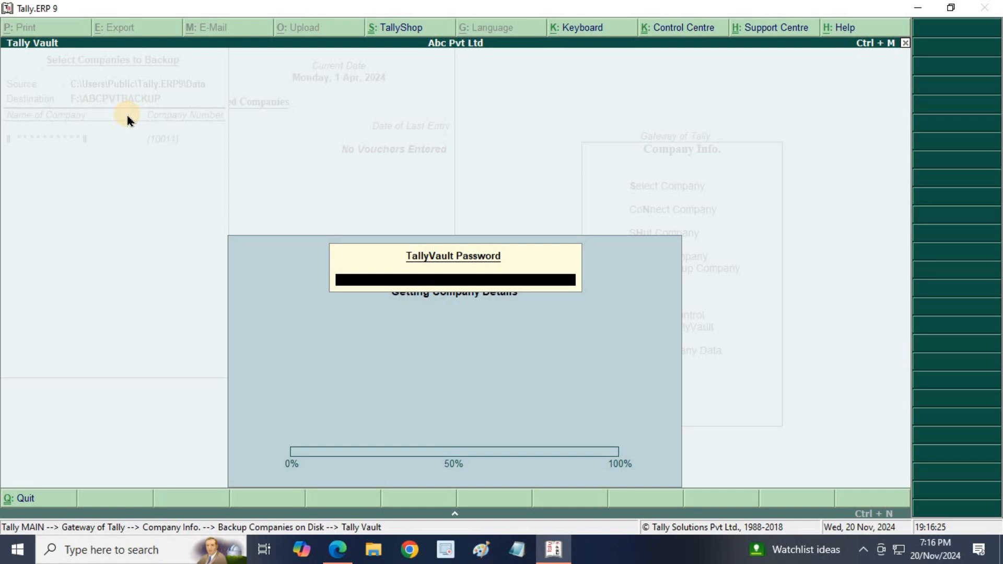
# - Enter the TallyVault password, dismiss the inaccessible F:\ABCPVTBACKUP error, and return to Destination
pyautogui.write('******')
pyautogui.press('Return')
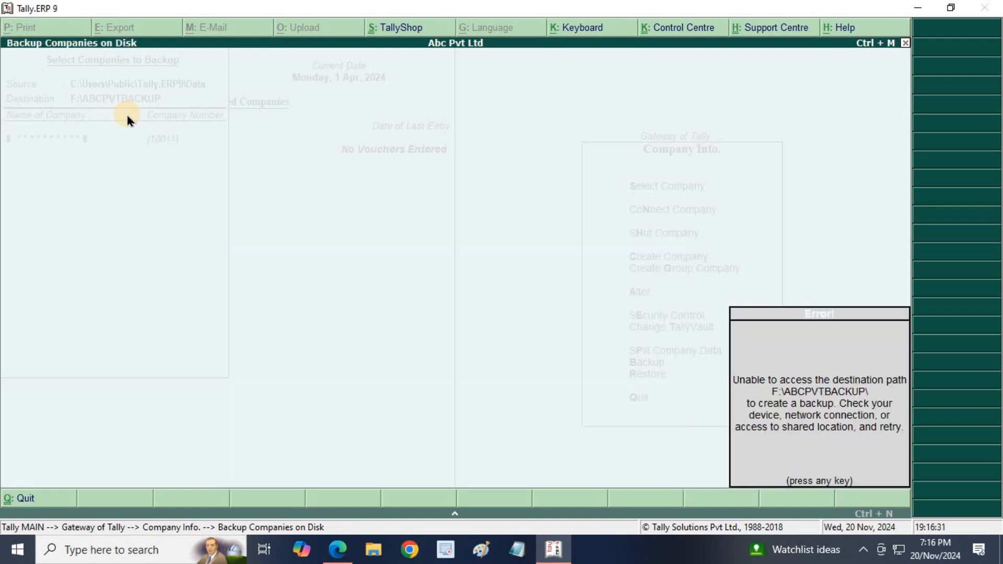
pyautogui.press('Return')
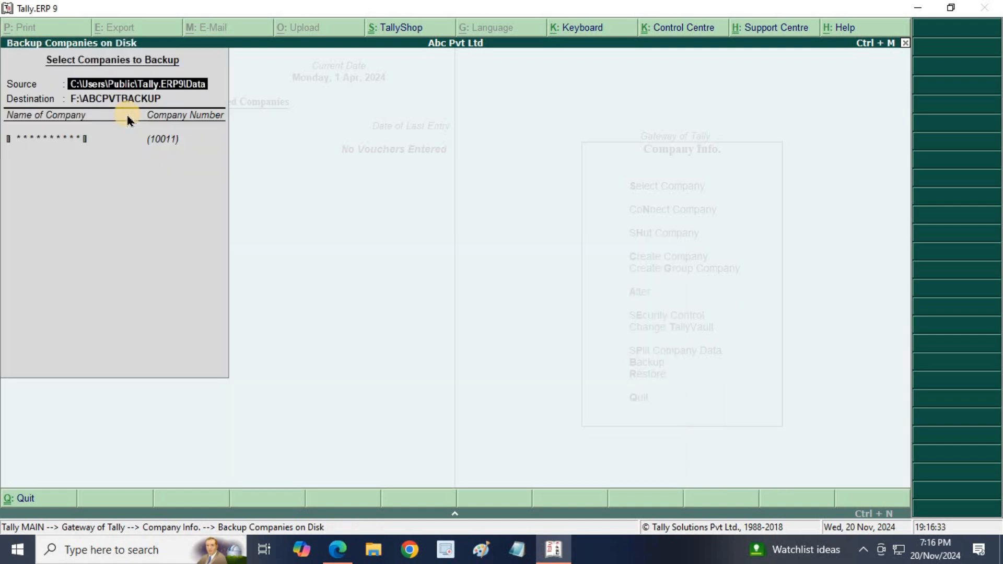
pyautogui.press('Return')
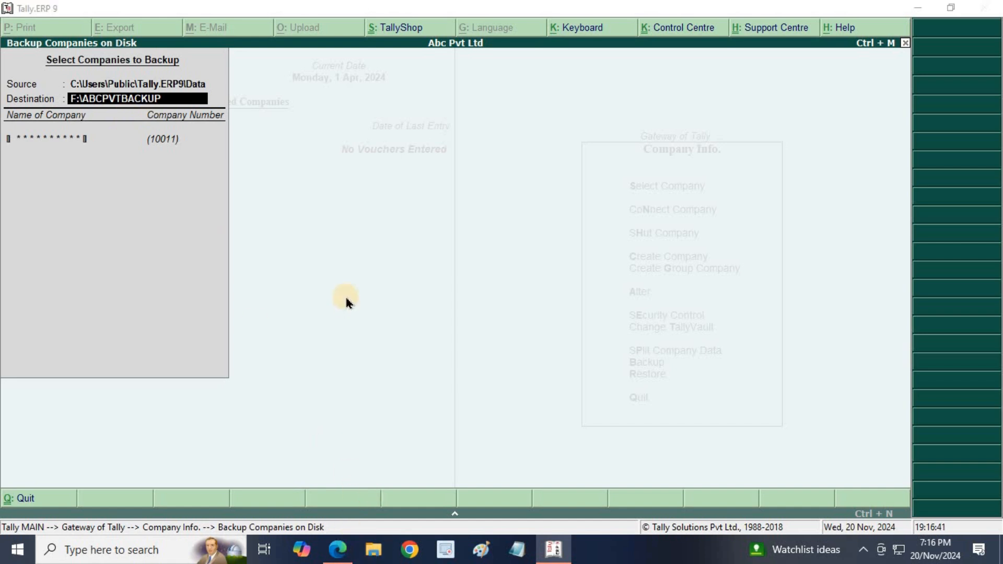
# - Check available drives in File Explorer and change the destination to D:\ABCPVTBACKUP
pyautogui.click(374, 550)
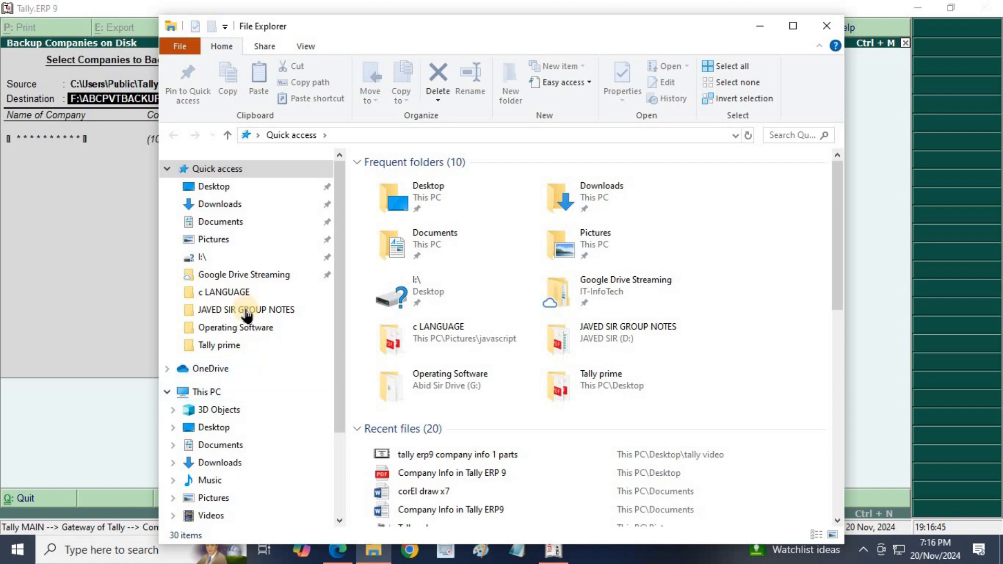
pyautogui.click(235, 392)
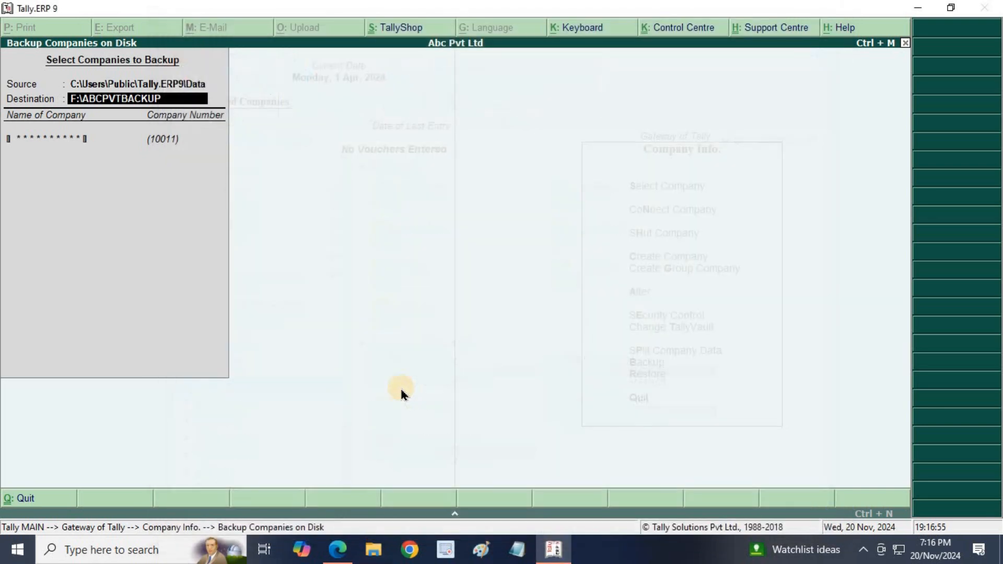
pyautogui.write('D')
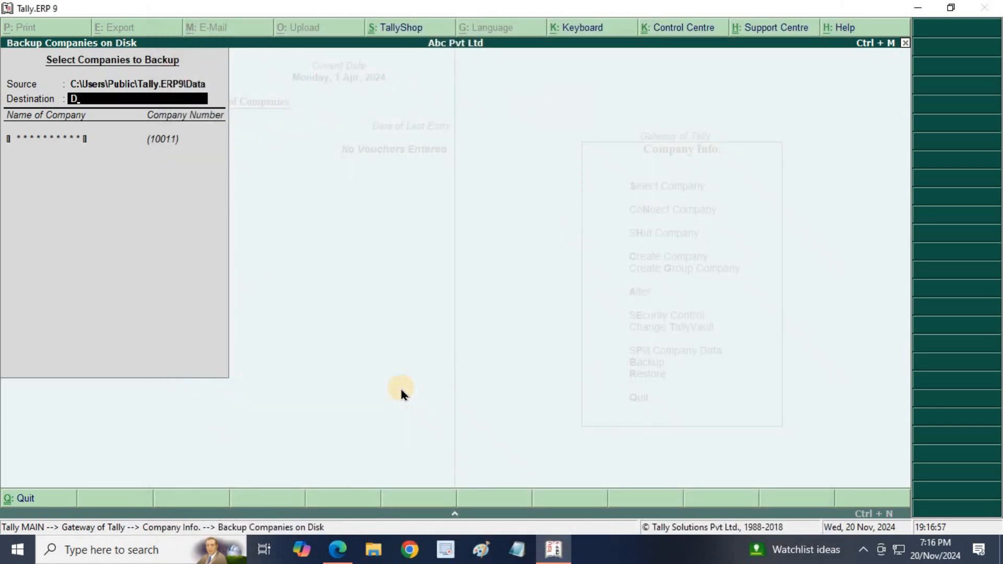
pyautogui.write('\\ABCPVTBACKUP')
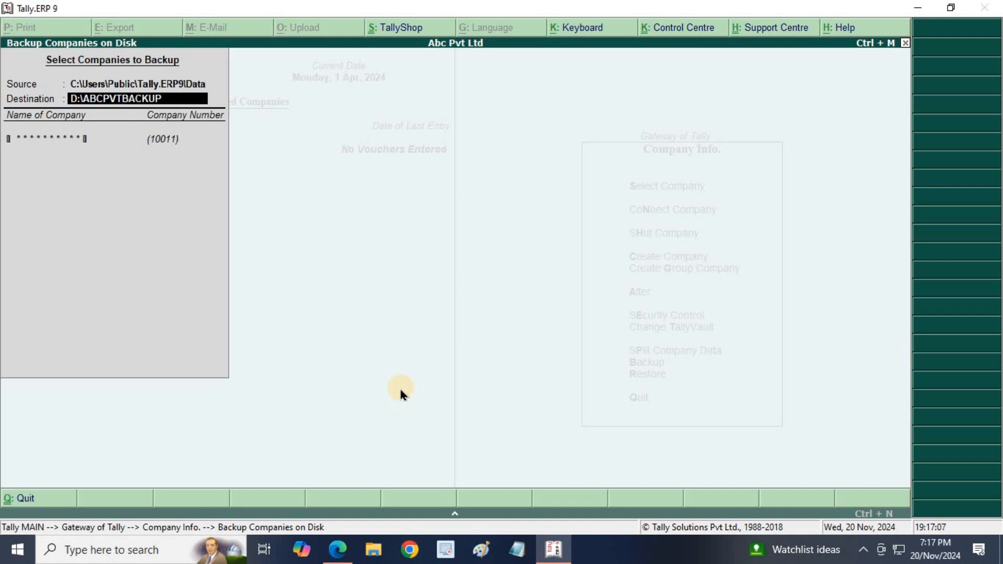
pyautogui.press('Return')
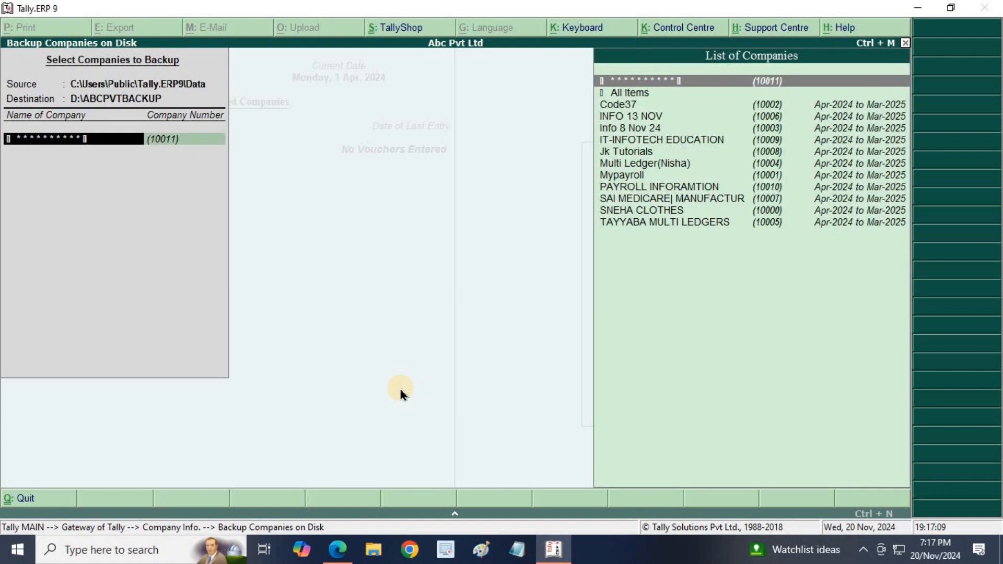
# - Select company (10011), end the list, and run the backup with the TallyVault password
pyautogui.press('Return')
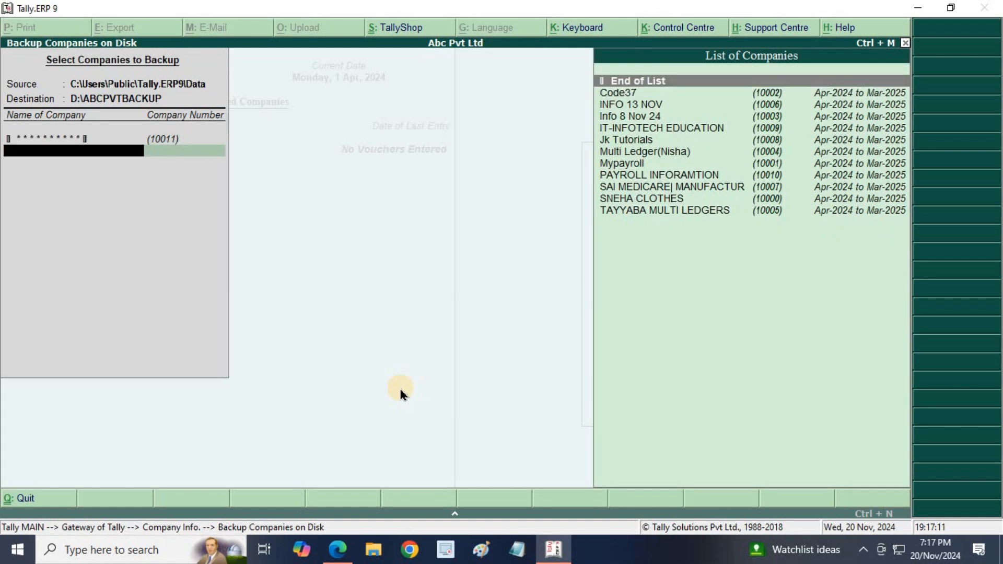
pyautogui.press('Return')
pyautogui.press('Return')
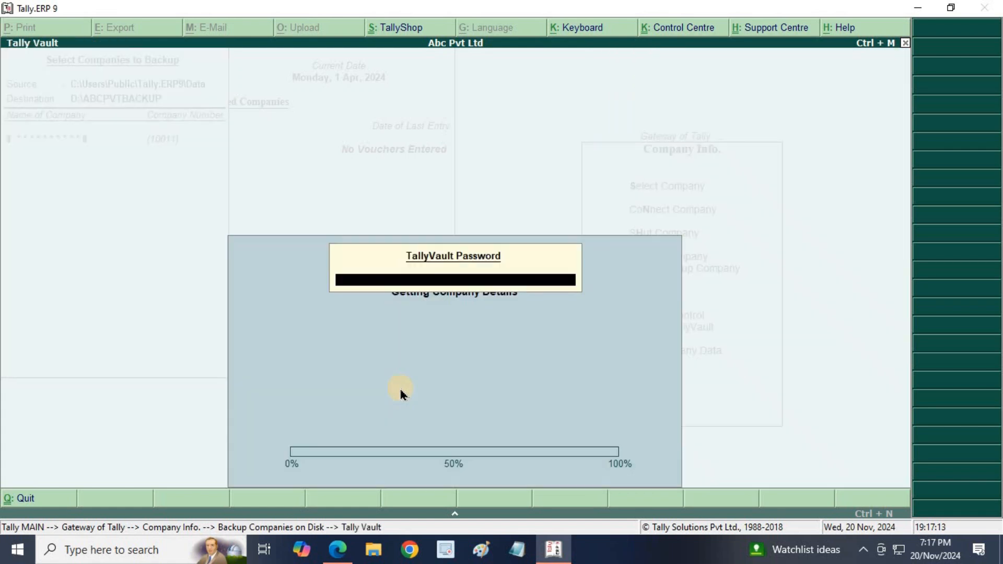
pyautogui.write('*****')
pyautogui.press('Return')
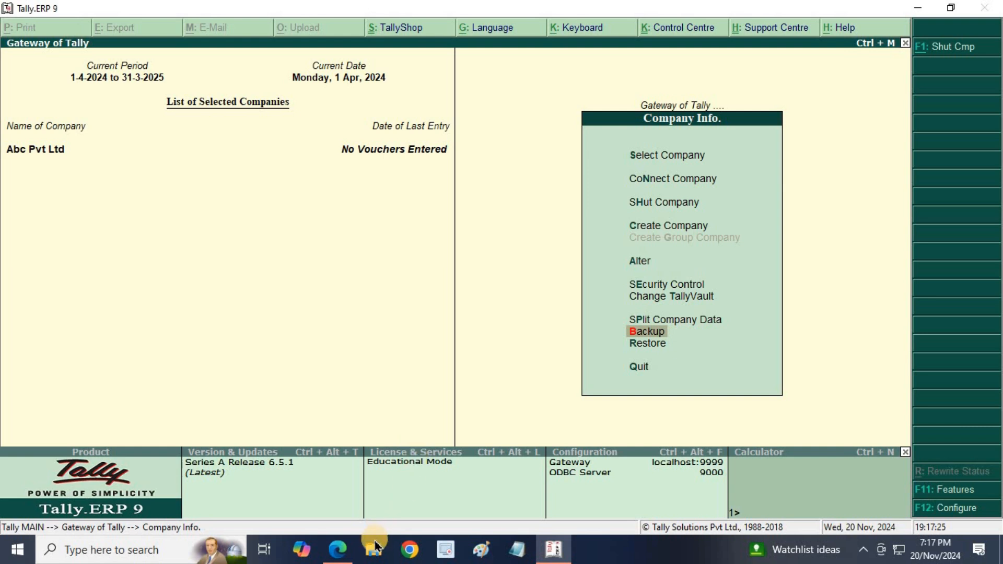
pyautogui.click(372, 557)
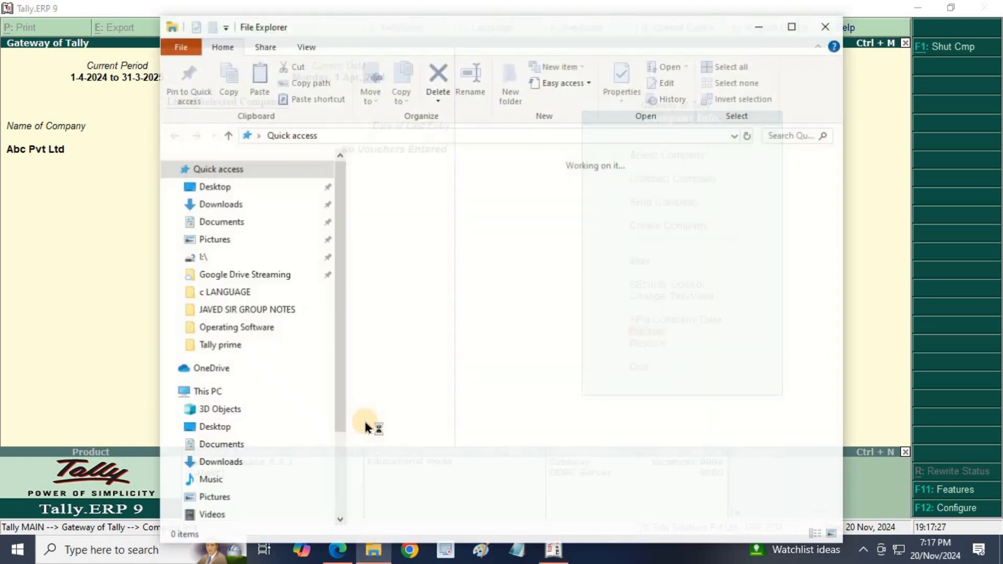
pyautogui.click(783, 32)
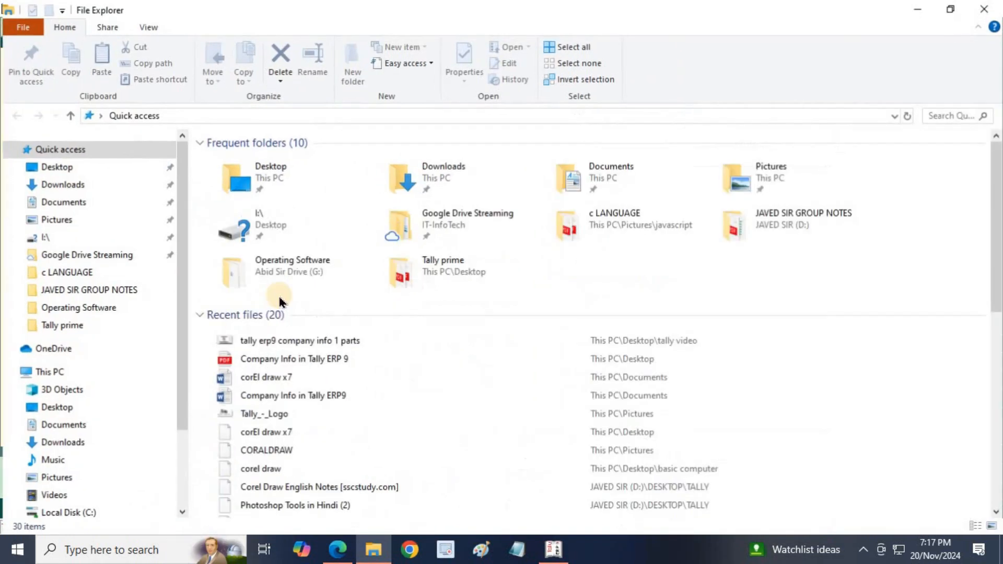
pyautogui.click(58, 372)
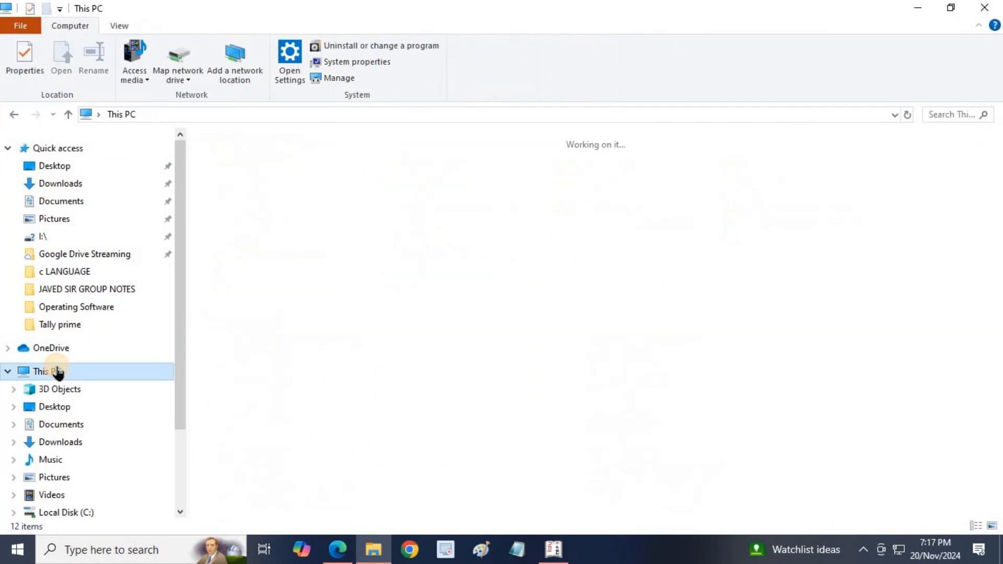
pyautogui.doubleClick(481, 275)
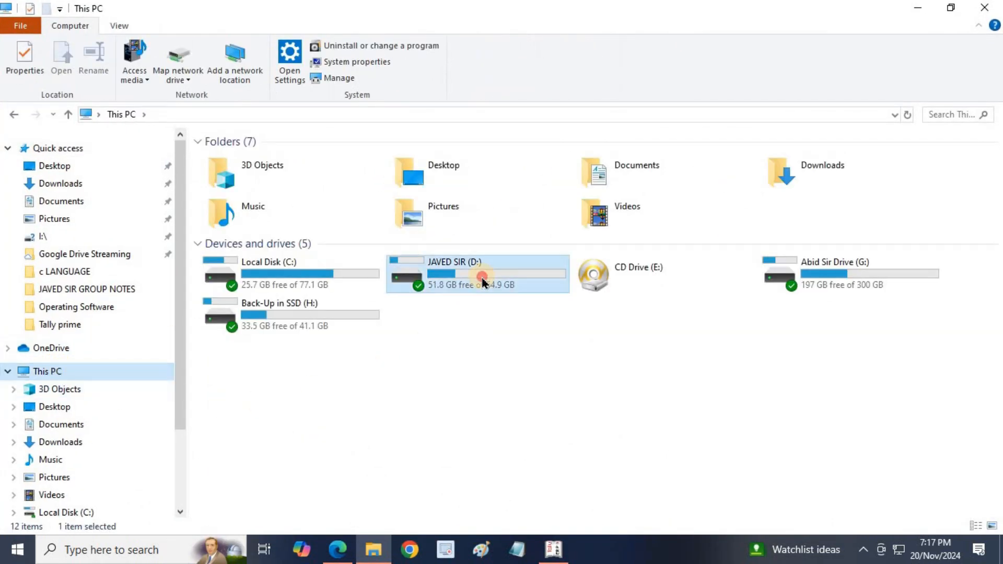
pyautogui.click(271, 255)
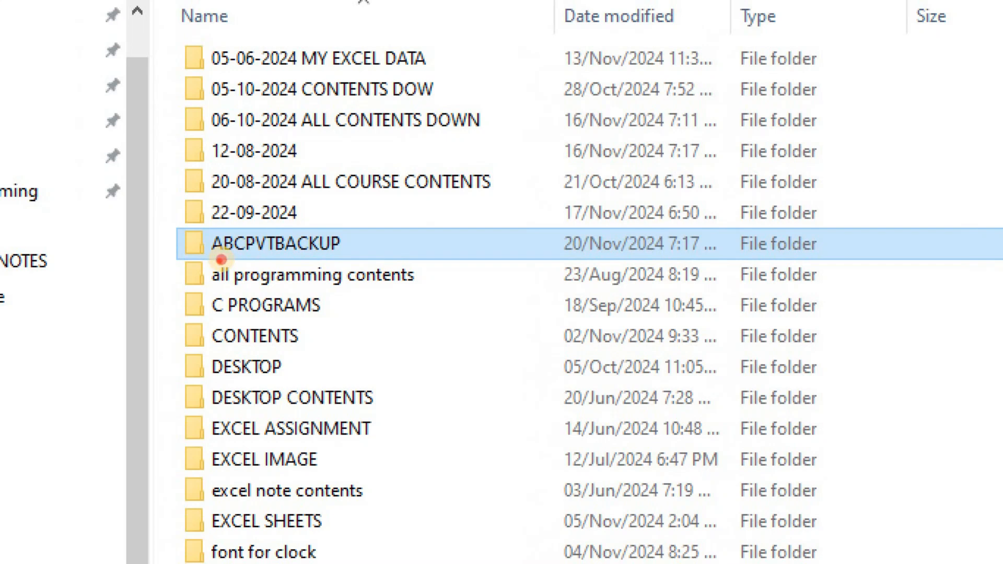
pyautogui.moveTo(221, 259)
pyautogui.mouseDown()
pyautogui.moveTo(296, 265)
pyautogui.moveTo(354, 250)
pyautogui.moveTo(337, 225)
pyautogui.moveTo(183, 229)
pyautogui.moveTo(202, 260)
pyautogui.moveTo(224, 260)
pyautogui.mouseUp()
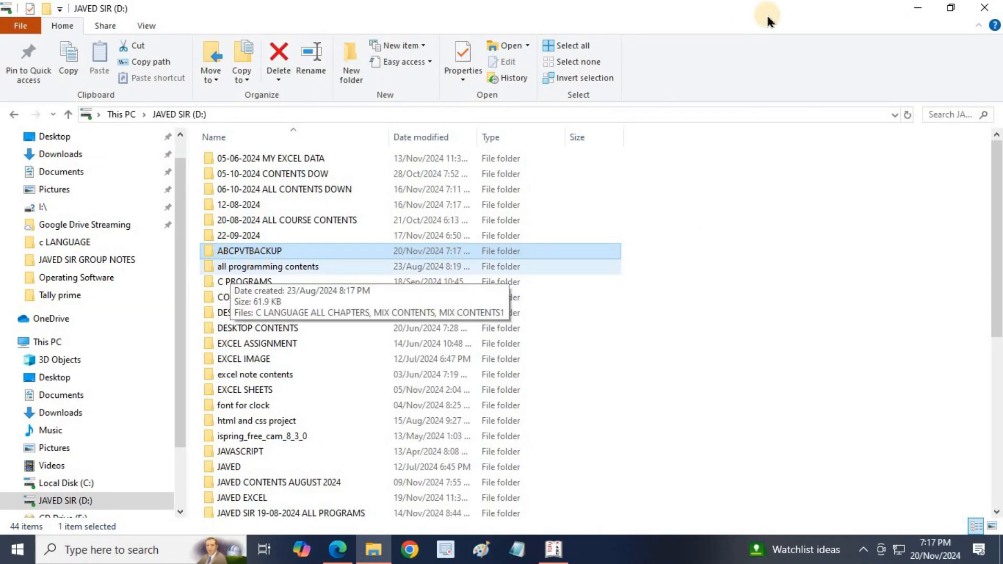
pyautogui.click(985, 7)
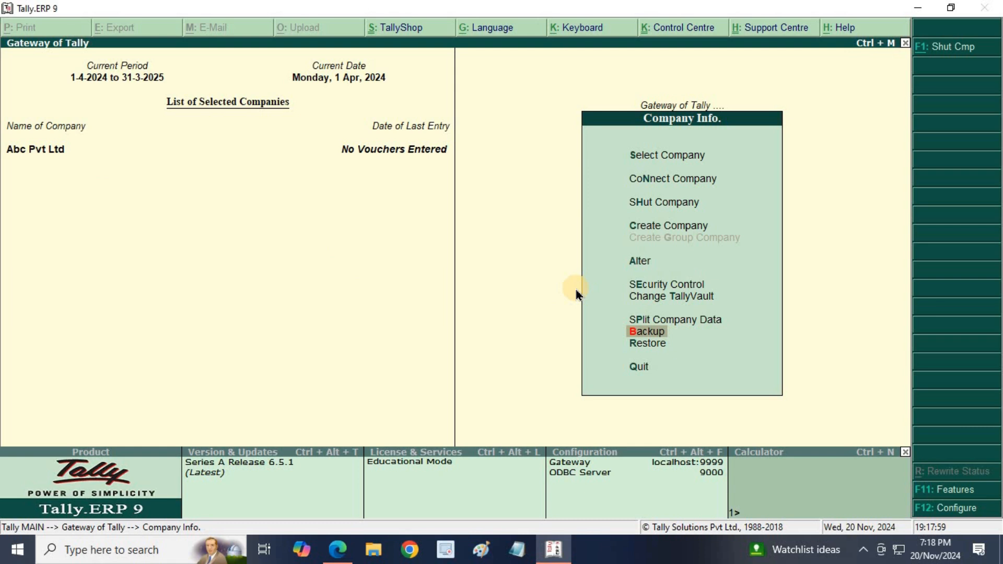
# - Shut Abc Pvt Ltd using SHut Company in Company Info
pyautogui.press('Up')
pyautogui.press('Up')
pyautogui.press('Up')
pyautogui.press('Up')
pyautogui.press('Up')
pyautogui.press('Up')
pyautogui.press('Return')
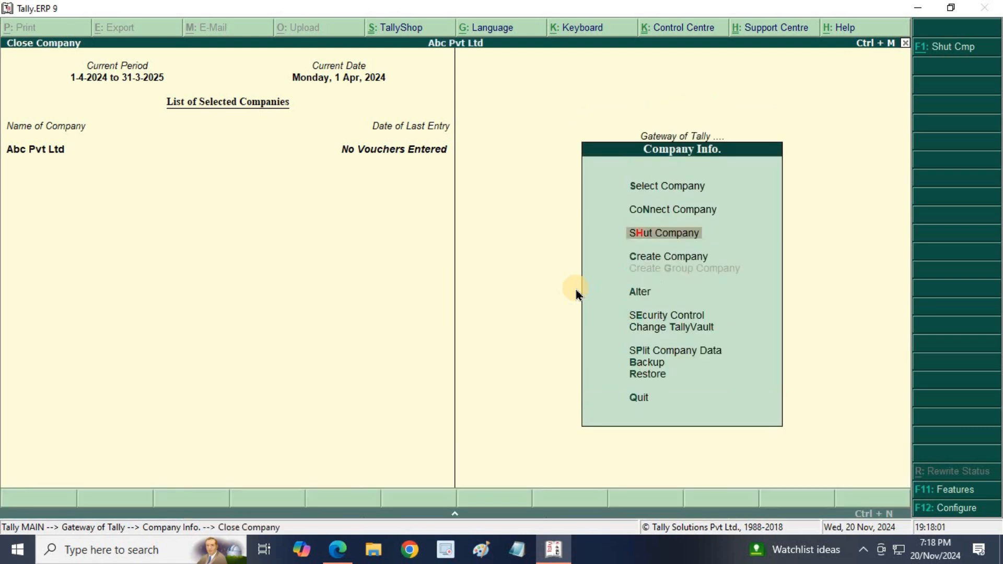
pyautogui.press('Return')
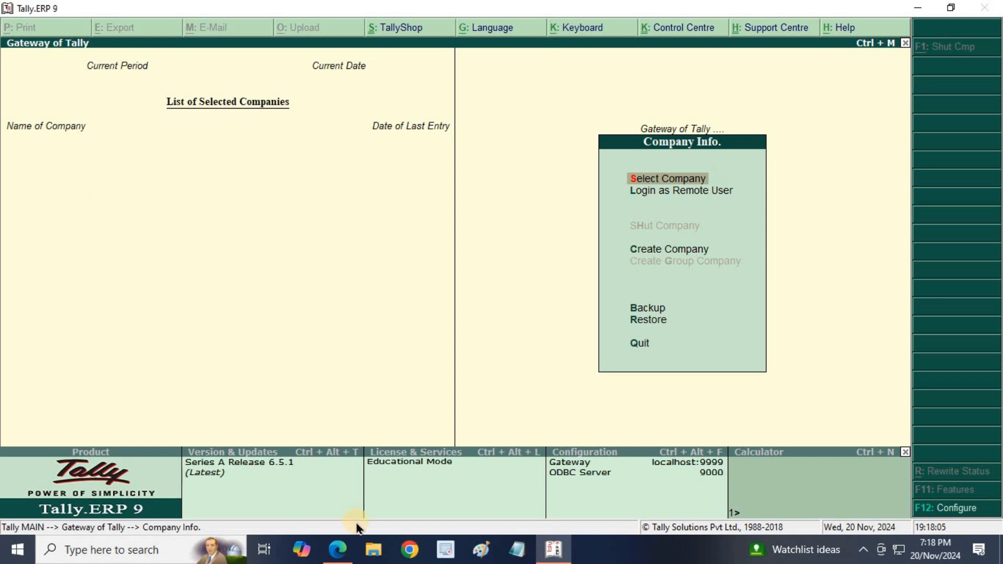
# - In a maximized File Explorer, browse to C:\Users\Public\Tally.ERP9\Data
pyautogui.click(375, 552)
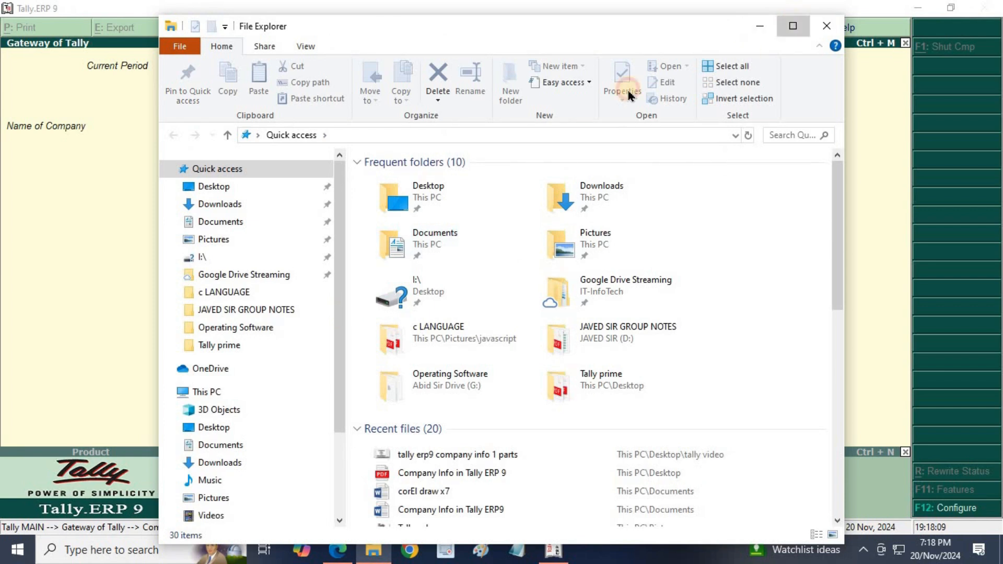
pyautogui.click(792, 25)
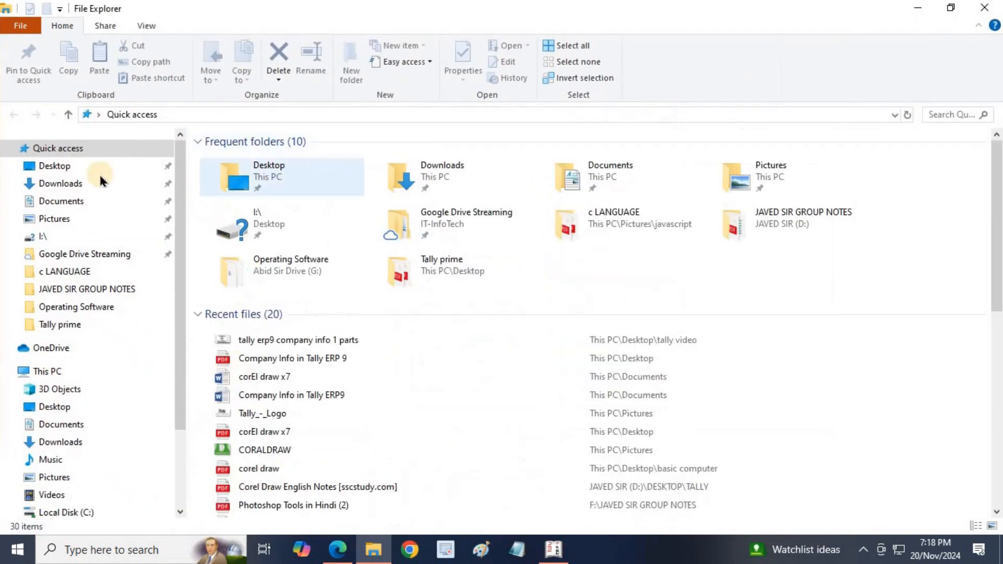
pyautogui.click(124, 370)
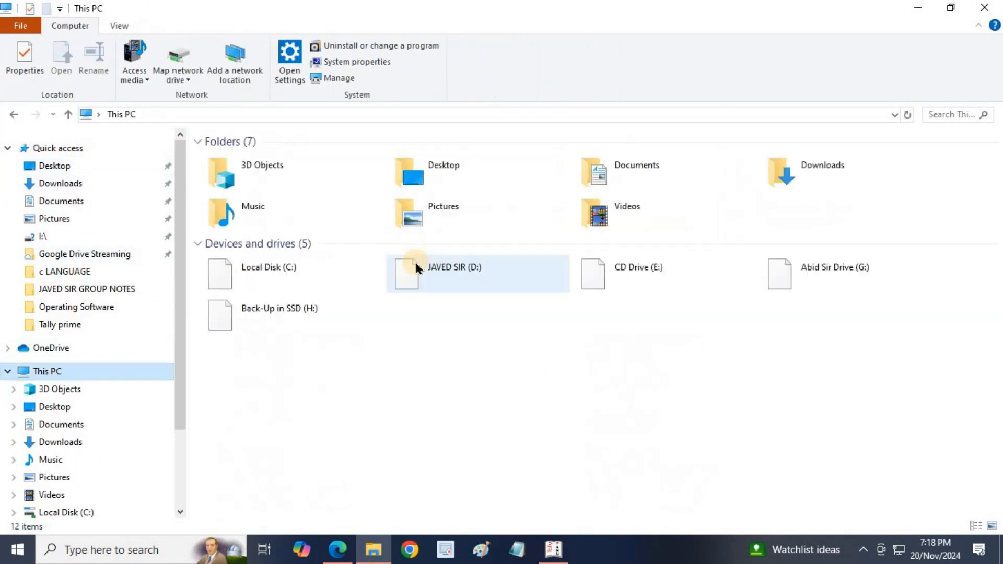
pyautogui.click(296, 272)
pyautogui.doubleClick(295, 272)
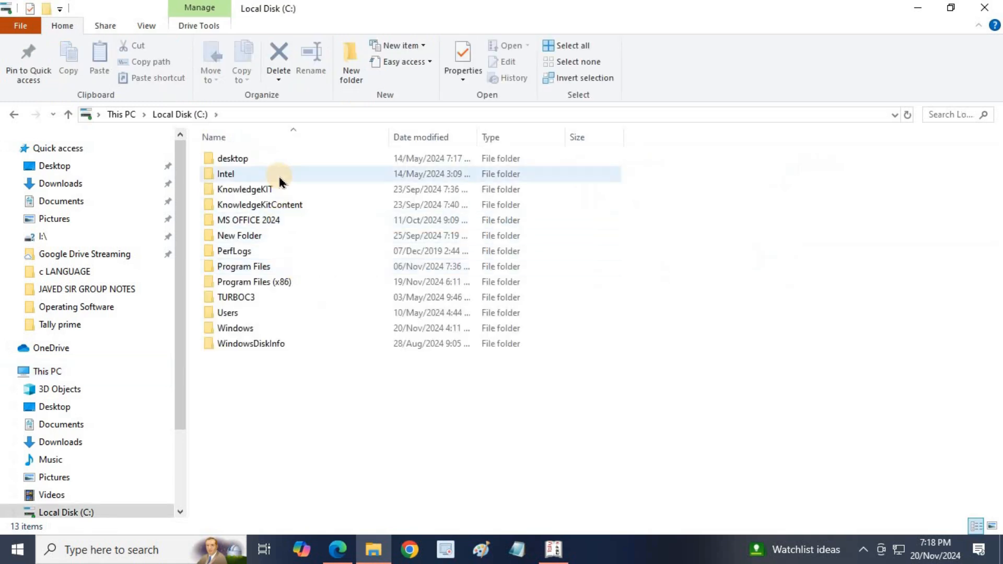
pyautogui.doubleClick(244, 313)
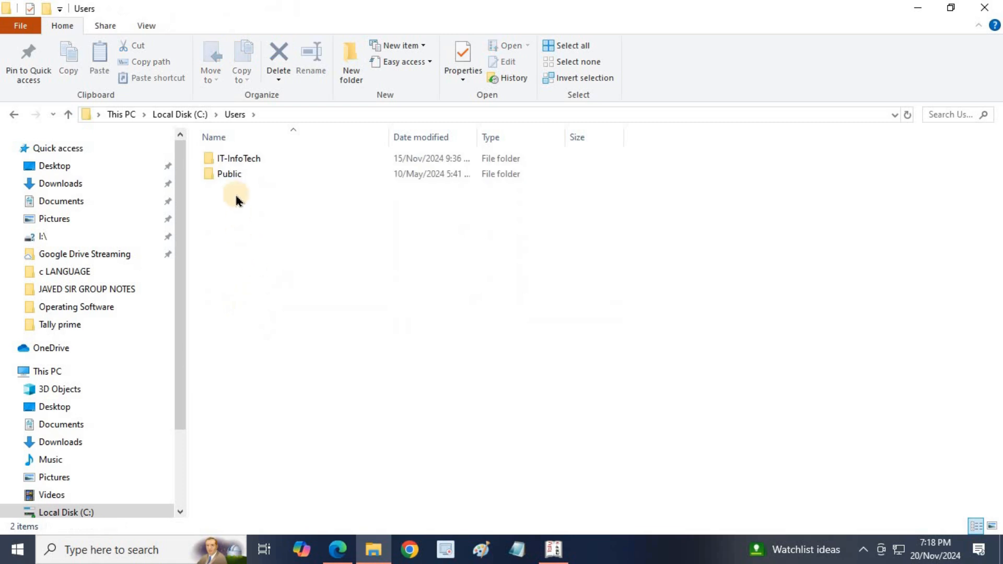
pyautogui.click(233, 177)
pyautogui.doubleClick(233, 177)
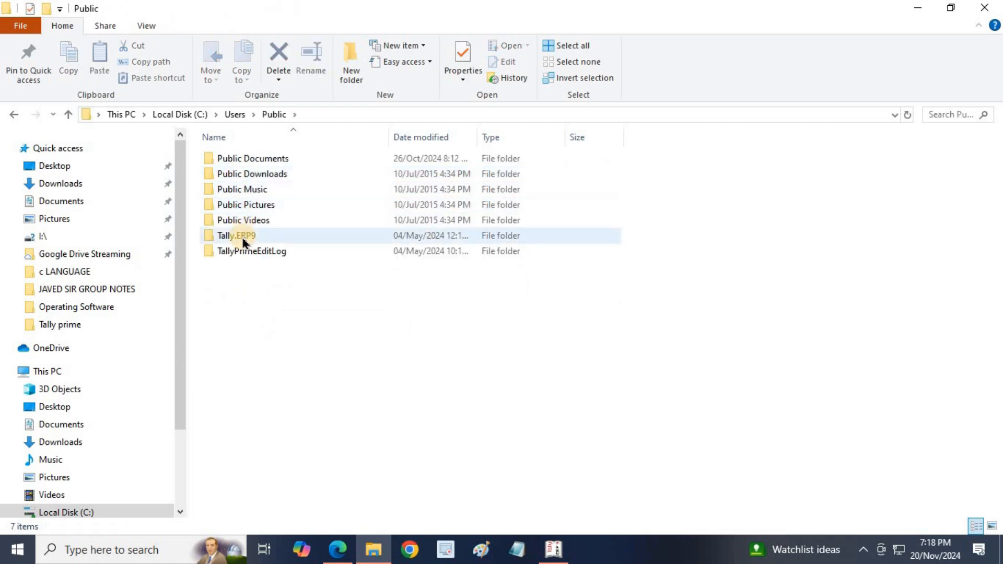
pyautogui.click(244, 239)
pyautogui.doubleClick(244, 240)
pyautogui.doubleClick(233, 165)
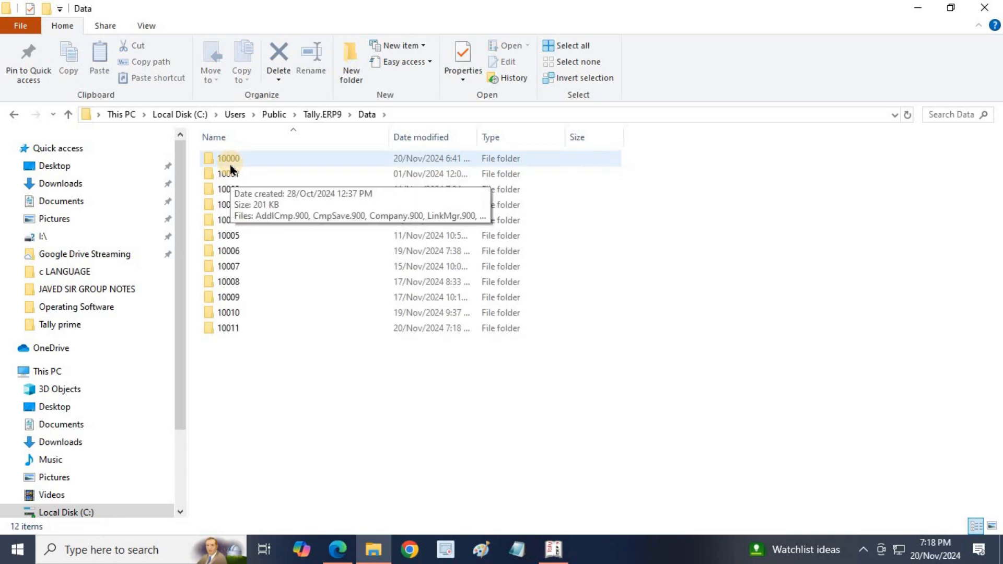
# - Delete company folder 10011 to the Recycle Bin and close Explorer
pyautogui.click(231, 331)
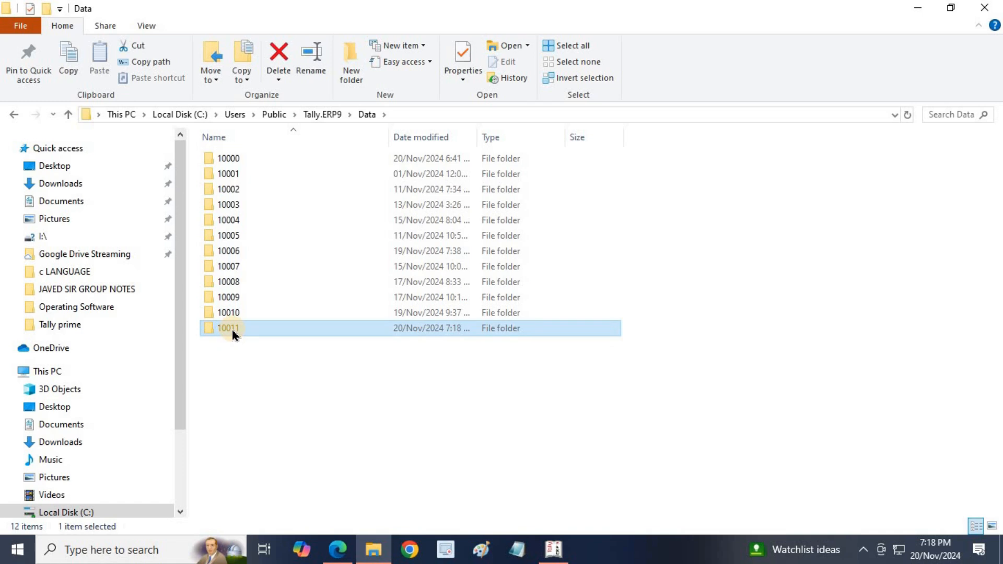
pyautogui.press('Delete')
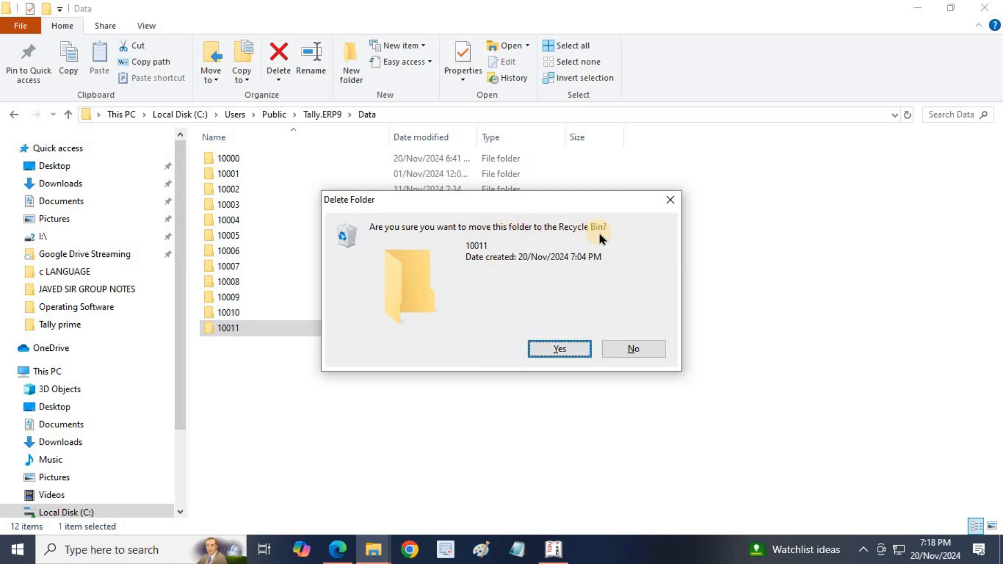
pyautogui.click(545, 357)
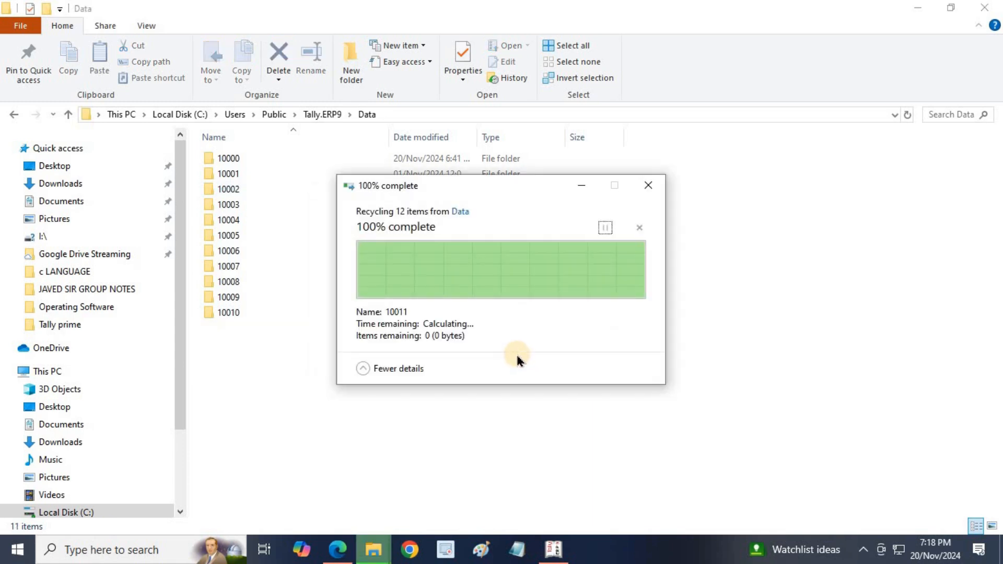
pyautogui.click(985, 8)
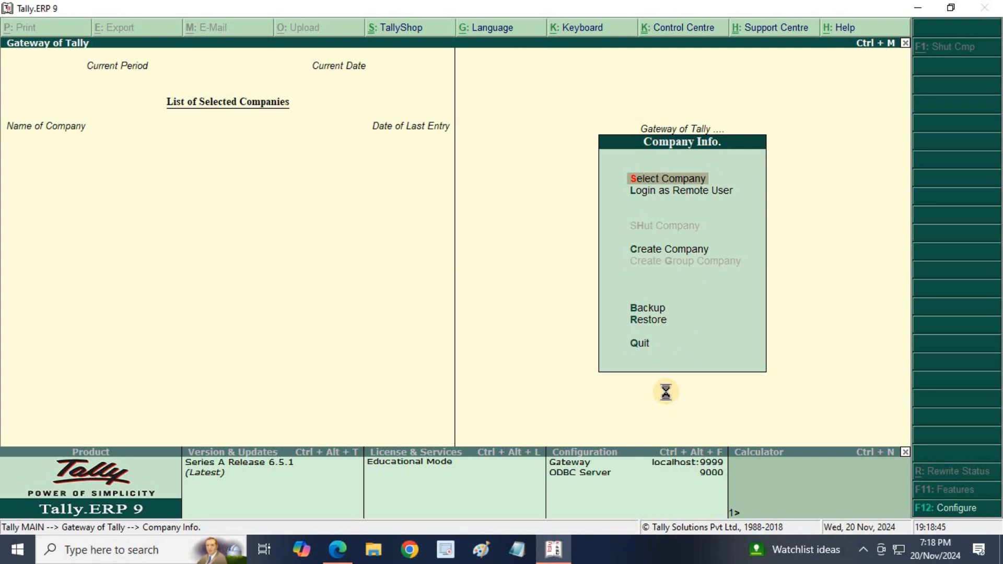
# - Confirm 10011 is missing from Select Company, then choose Restore from Company Info
pyautogui.press('Return')
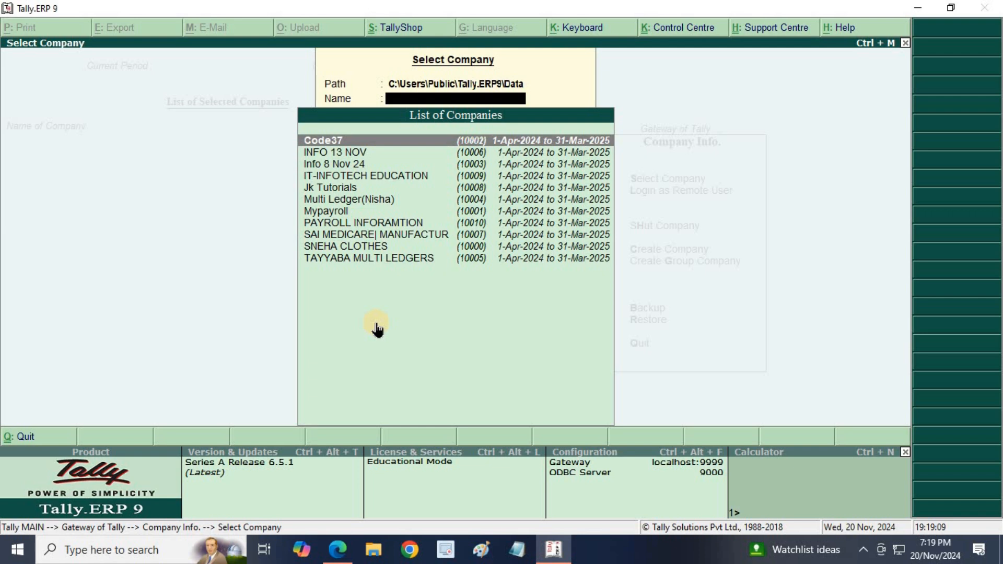
pyautogui.press('Escape')
pyautogui.press('Down')
pyautogui.press('Down')
pyautogui.press('Down')
pyautogui.press('Down')
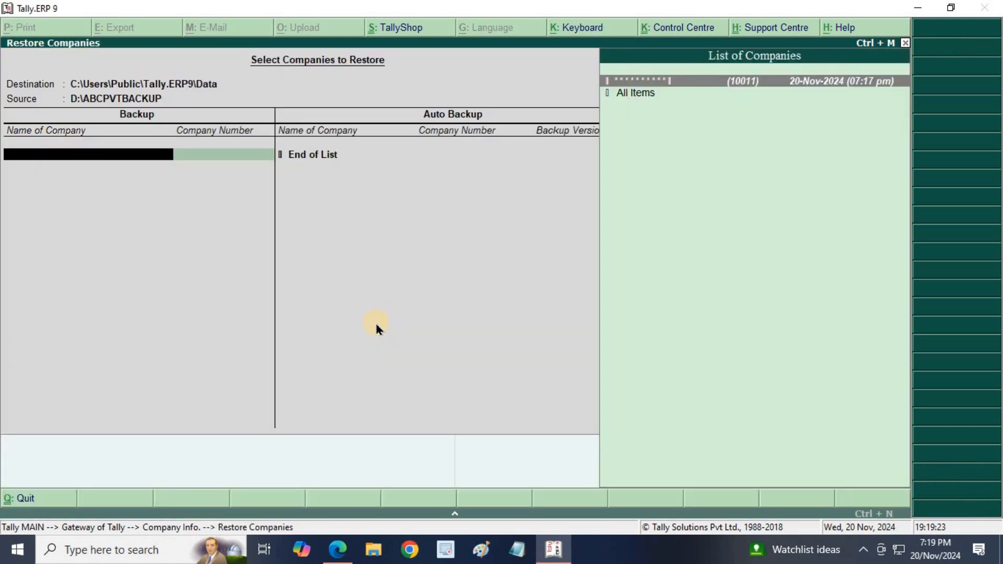
# - Restore company 10011 from D:\ABCPVTBACKUP, entering the TallyVault password to finish
pyautogui.click(748, 90)
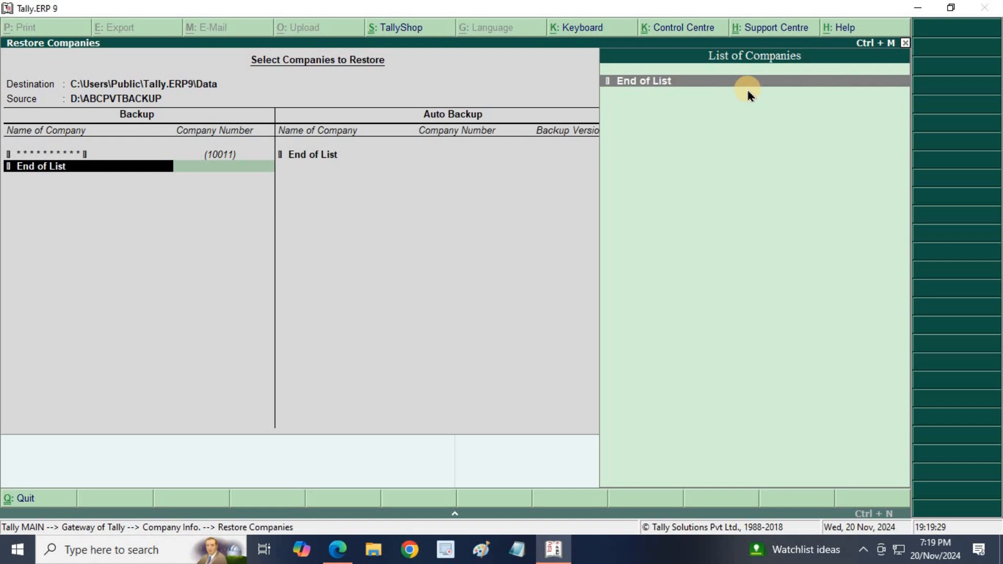
pyautogui.press('Return')
pyautogui.press('Return')
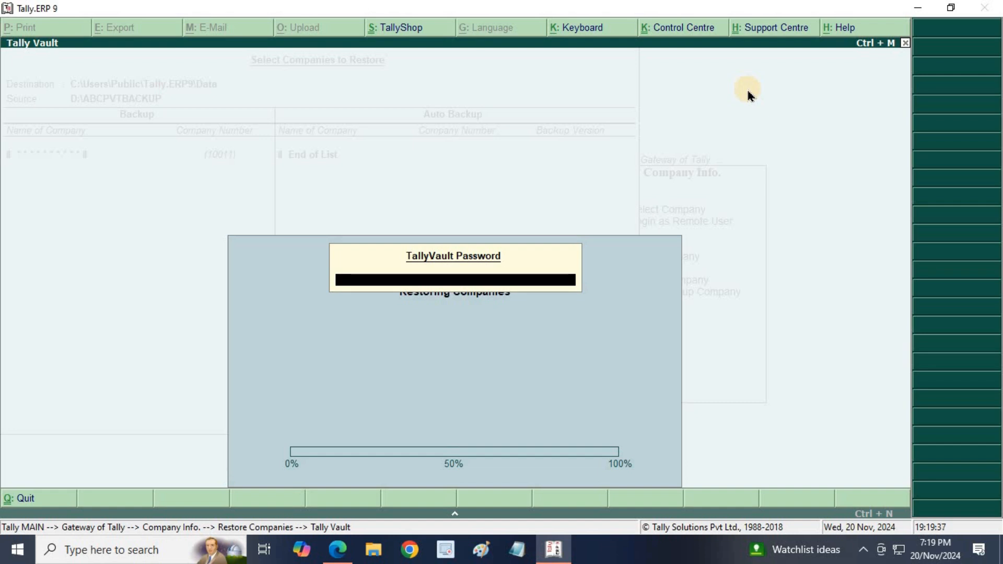
pyautogui.write('****')
pyautogui.press('Return')
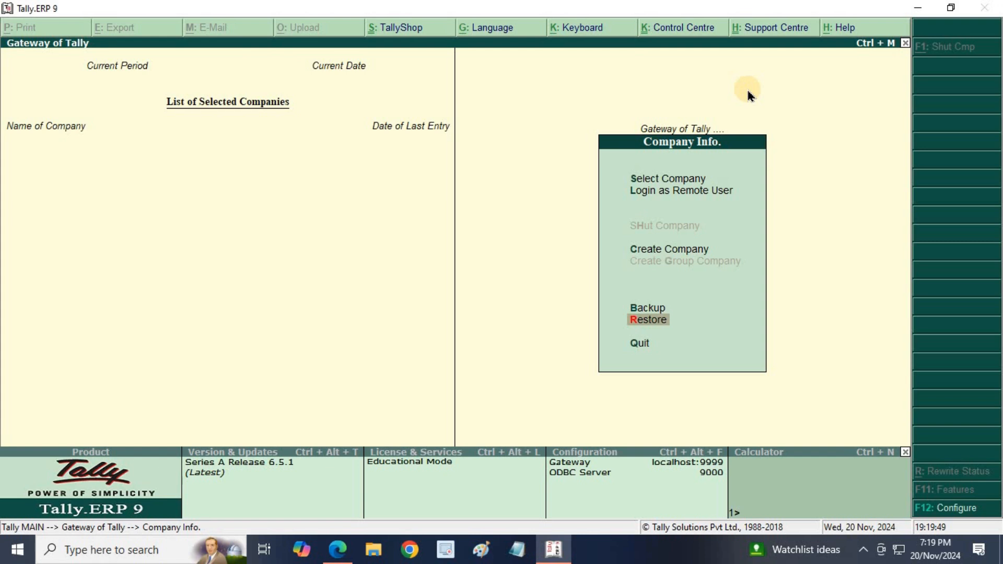
# - Select the restored company 10011 and enter its TallyVault password
pyautogui.press('Up')
pyautogui.press('Up')
pyautogui.press('Up')
pyautogui.press('Up')
pyautogui.press('Return')
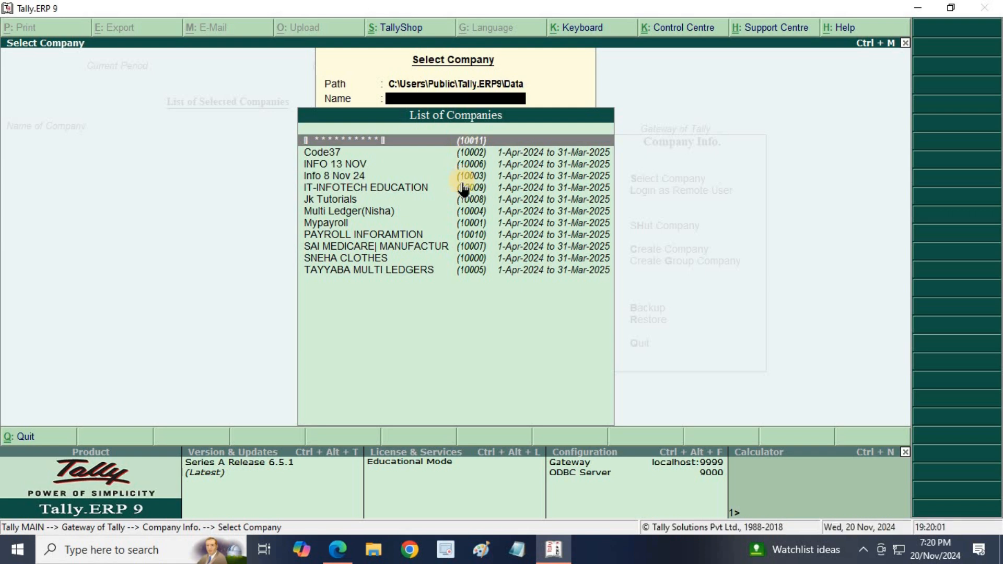
pyautogui.press('Return')
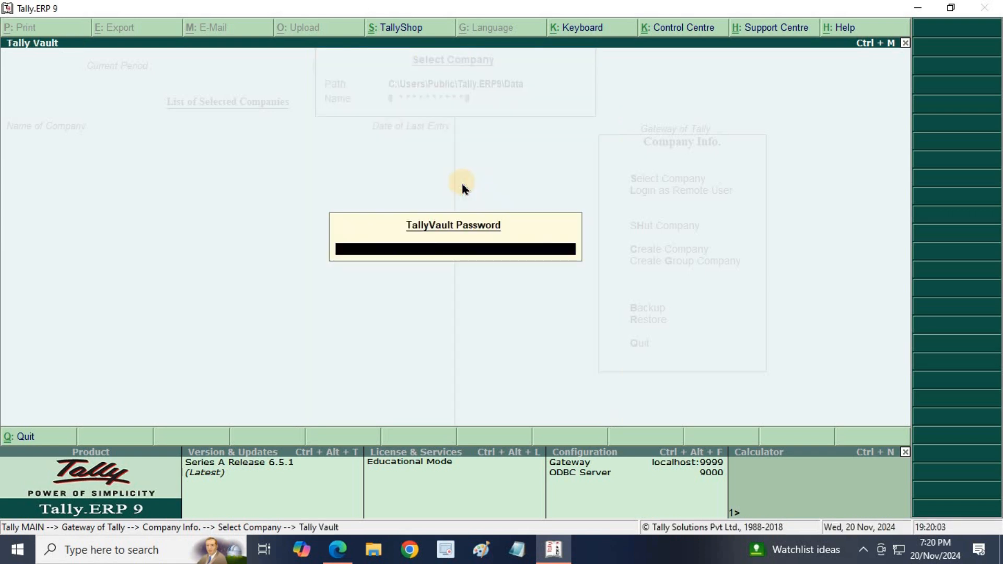
pyautogui.write('*****')
pyautogui.press('Return')
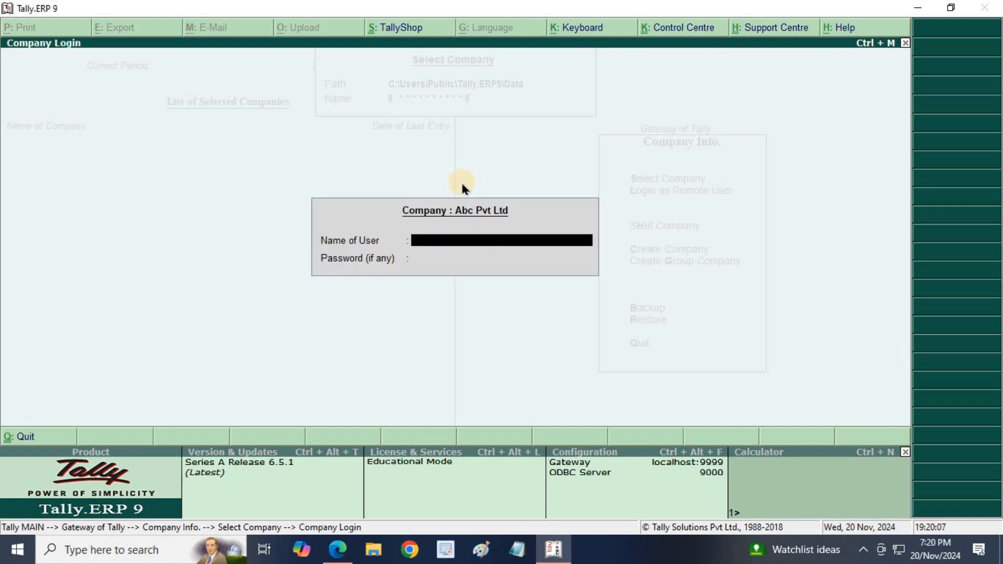
# - Log in at Company Login with the user name in capitals and the password
pyautogui.write('infotech')
pyautogui.press('BackSpace')
pyautogui.press('BackSpace')
pyautogui.press('BackSpace')
pyautogui.press('BackSpace')
pyautogui.press('BackSpace')
pyautogui.press('BackSpace')
pyautogui.press('BackSpace')
pyautogui.press('BackSpace')
pyautogui.write('INFOTECH')
pyautogui.press('Return')
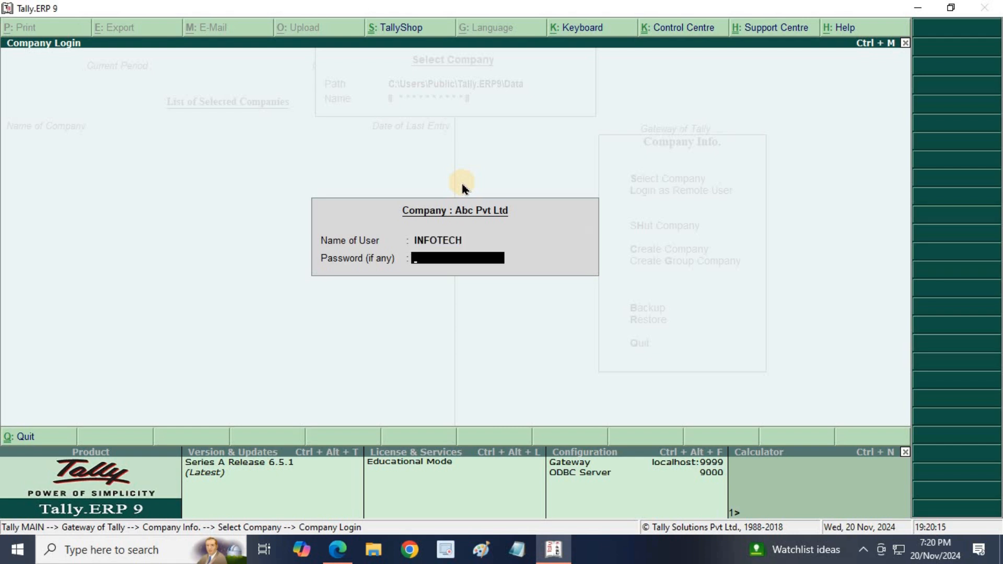
pyautogui.write('********')
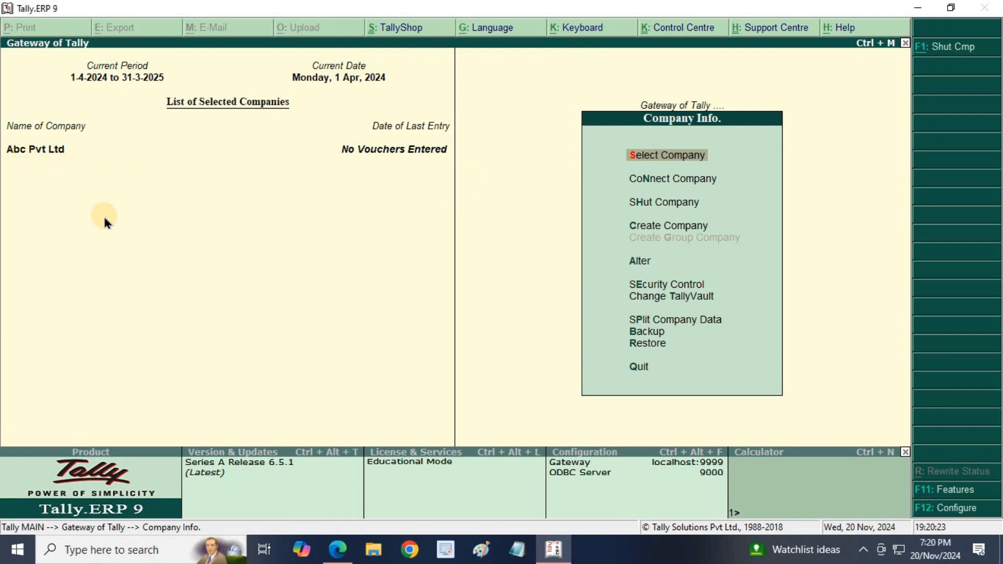
# - Bring the Company Info PDF in Edge to the front and highlight 'Change Tally Vault'
pyautogui.click(337, 549)
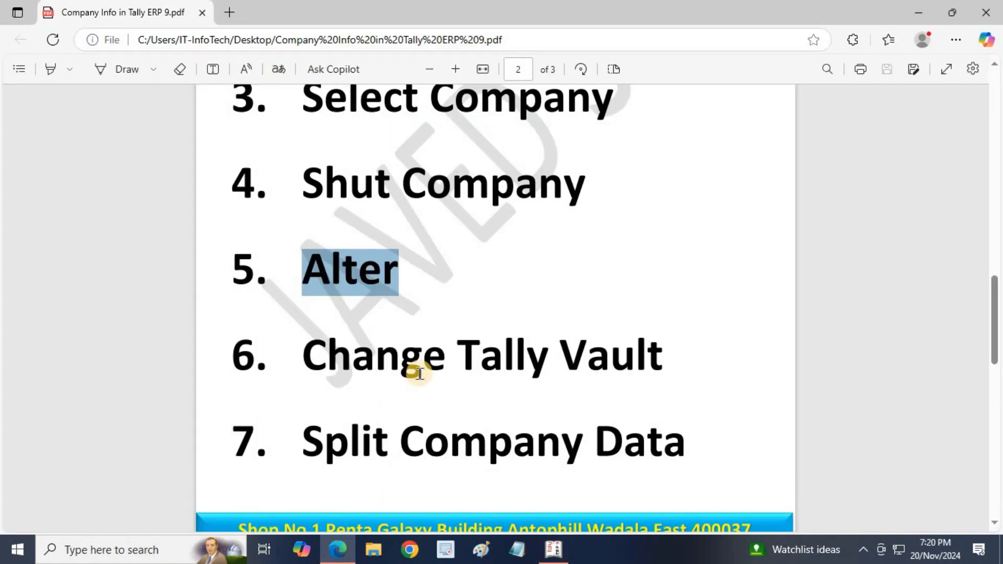
pyautogui.scroll(-3, 420, 373)
pyautogui.scroll(5, 419, 373)
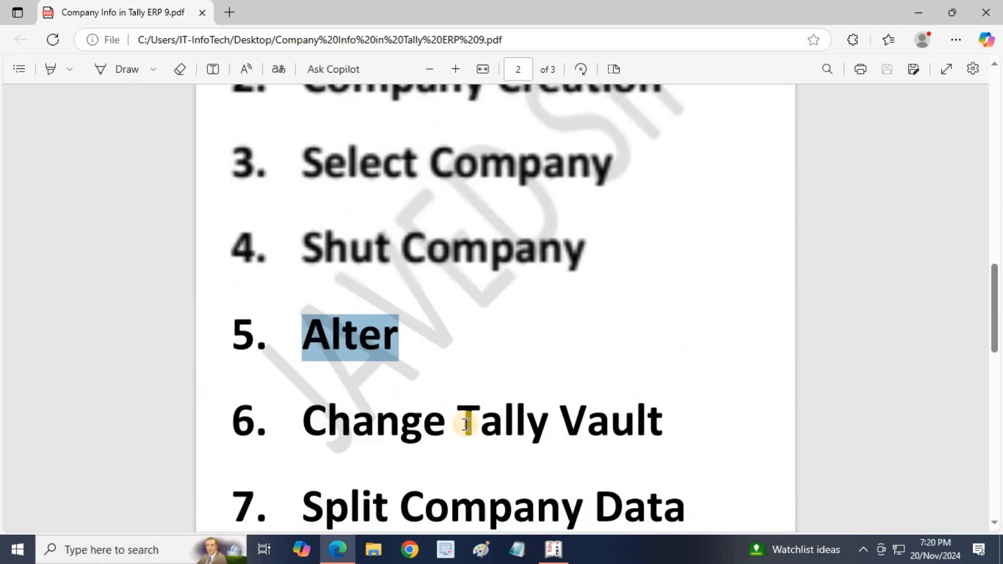
pyautogui.click(554, 549)
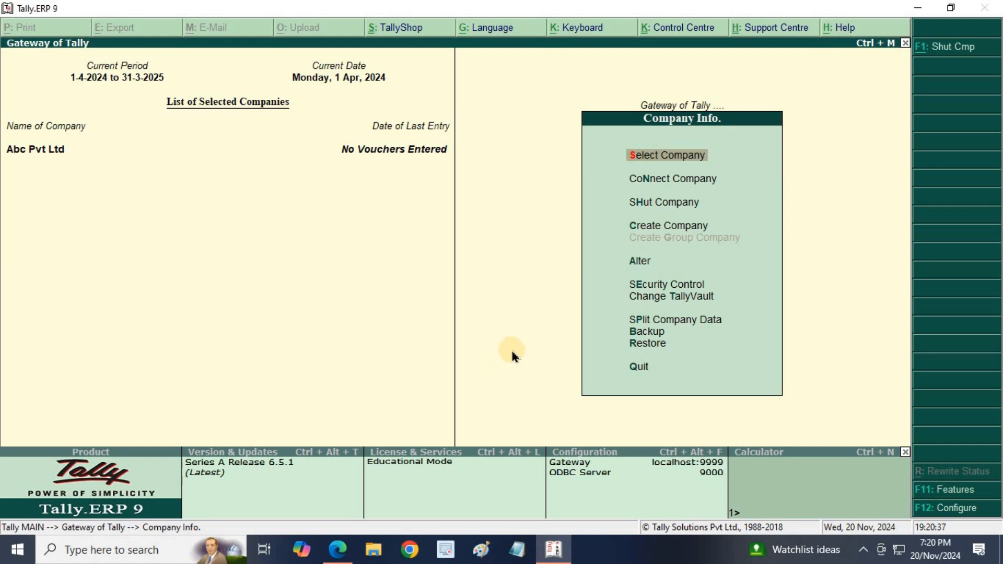
pyautogui.click(343, 549)
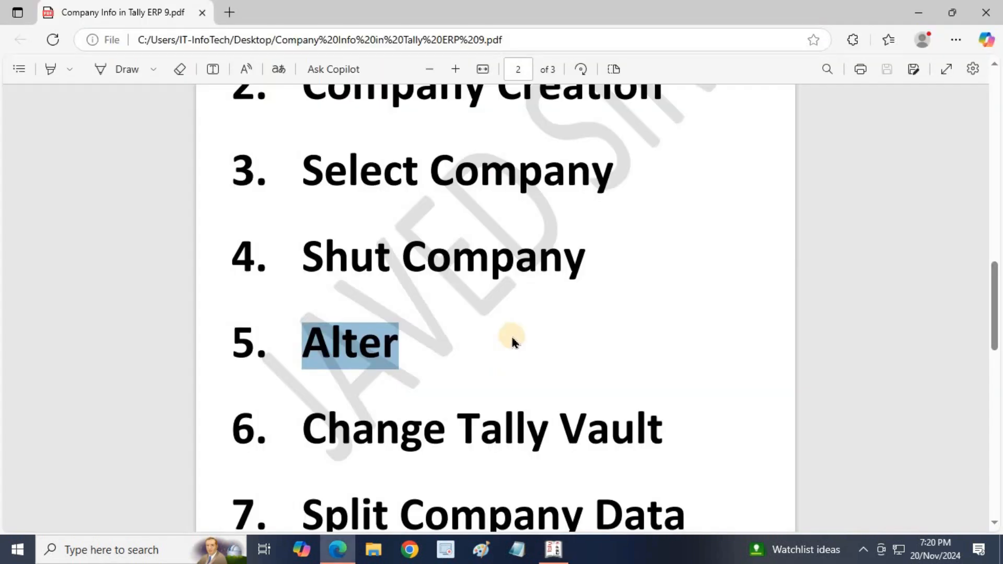
pyautogui.scroll(-1, 513, 342)
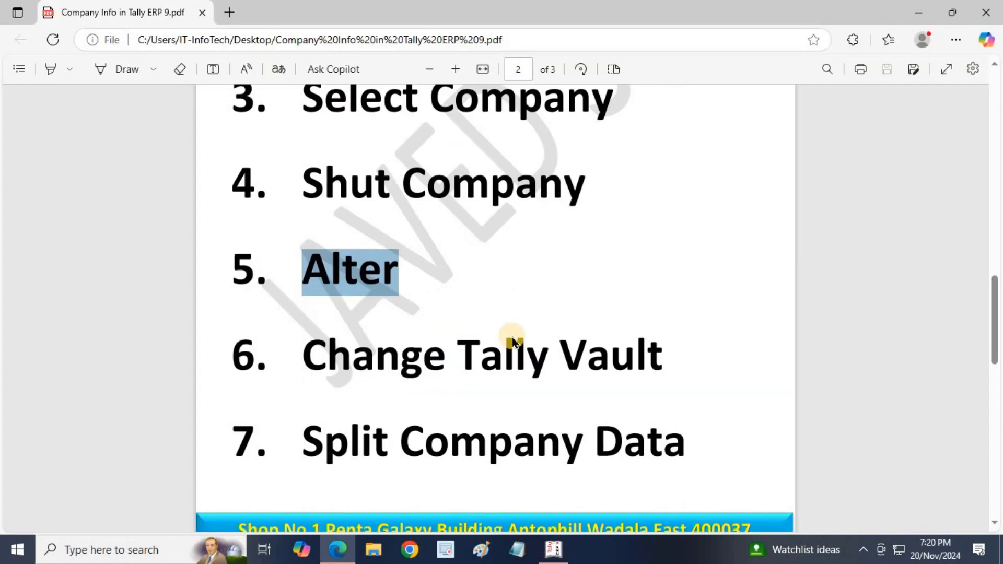
pyautogui.scroll(-2, 512, 342)
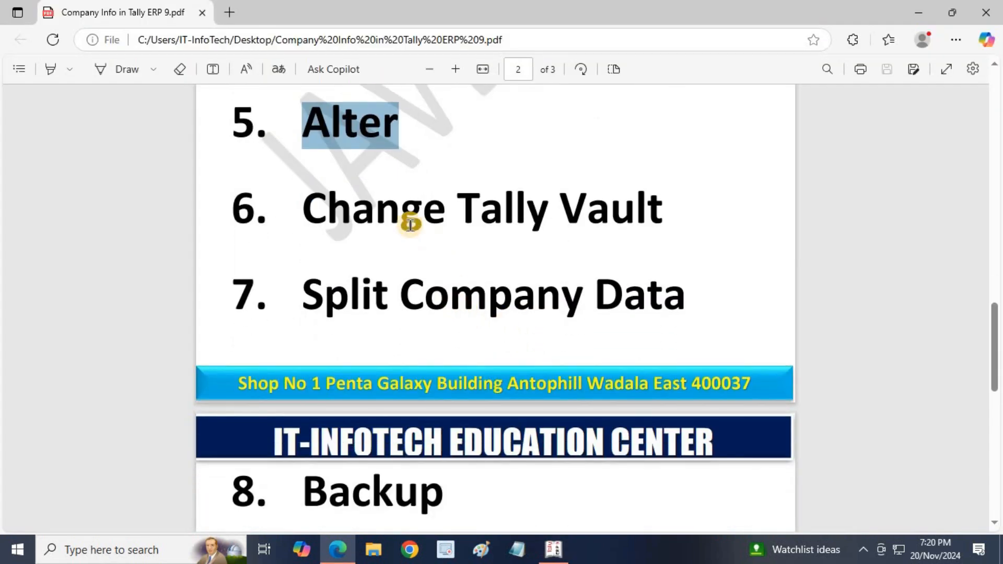
pyautogui.moveTo(311, 209); pyautogui.dragTo(646, 205)
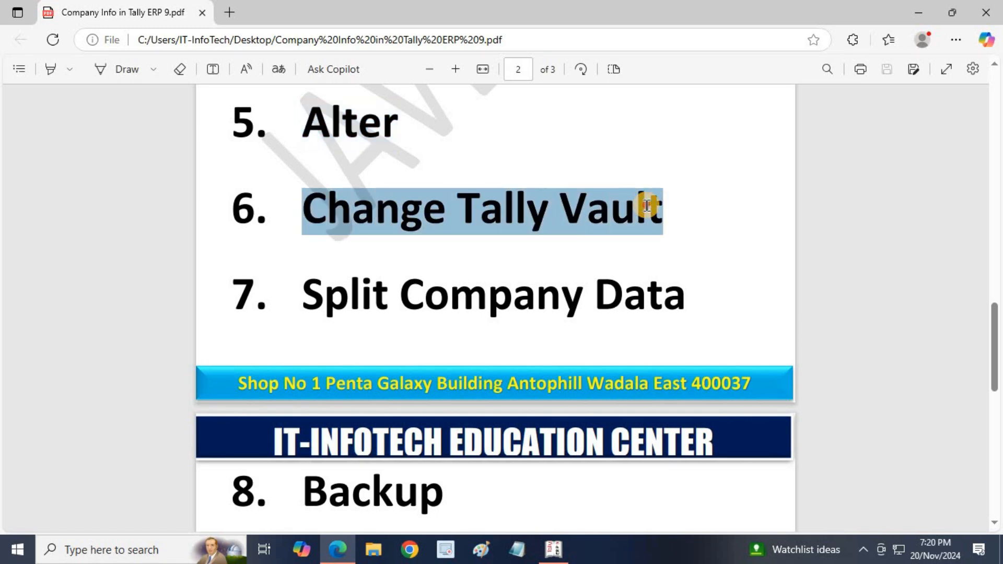